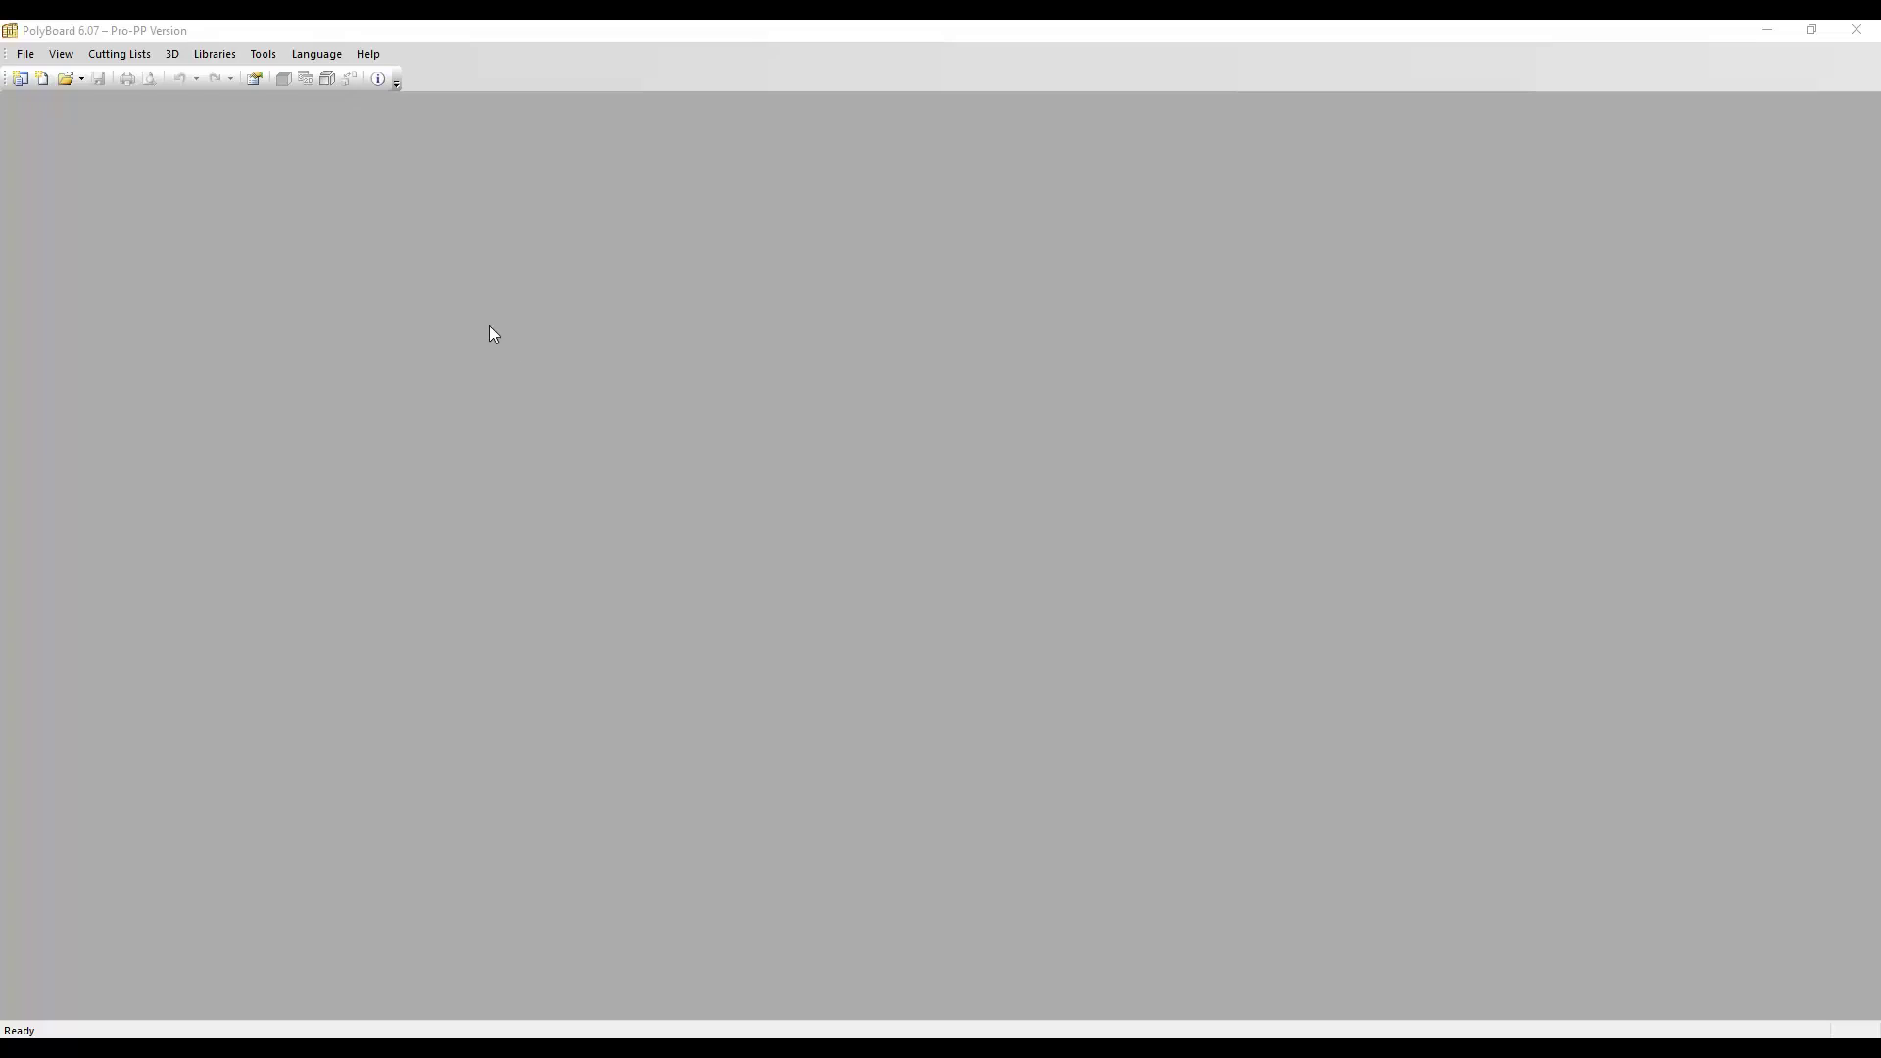
- Review the compact 0180 panel material (18 mm) in the Panels Materials library
left_click(214, 54)
left_click(257, 72)
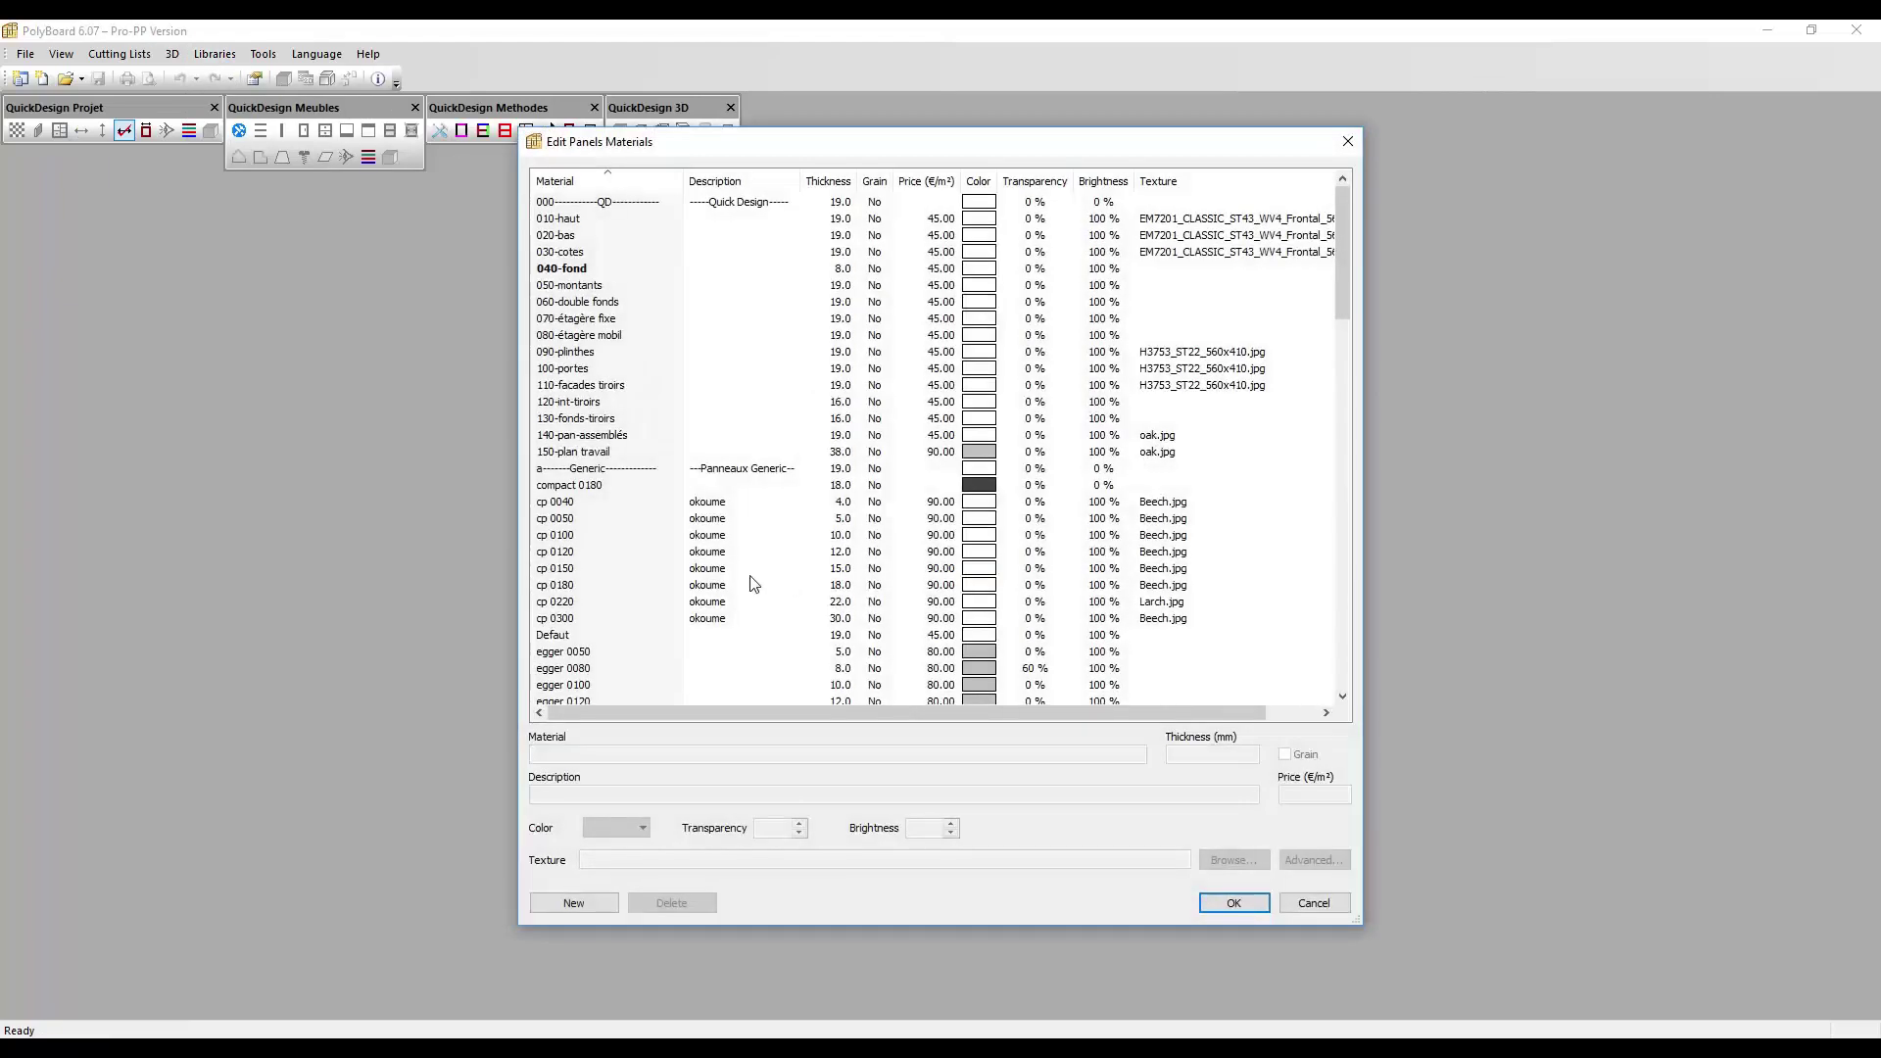
left_click(589, 487)
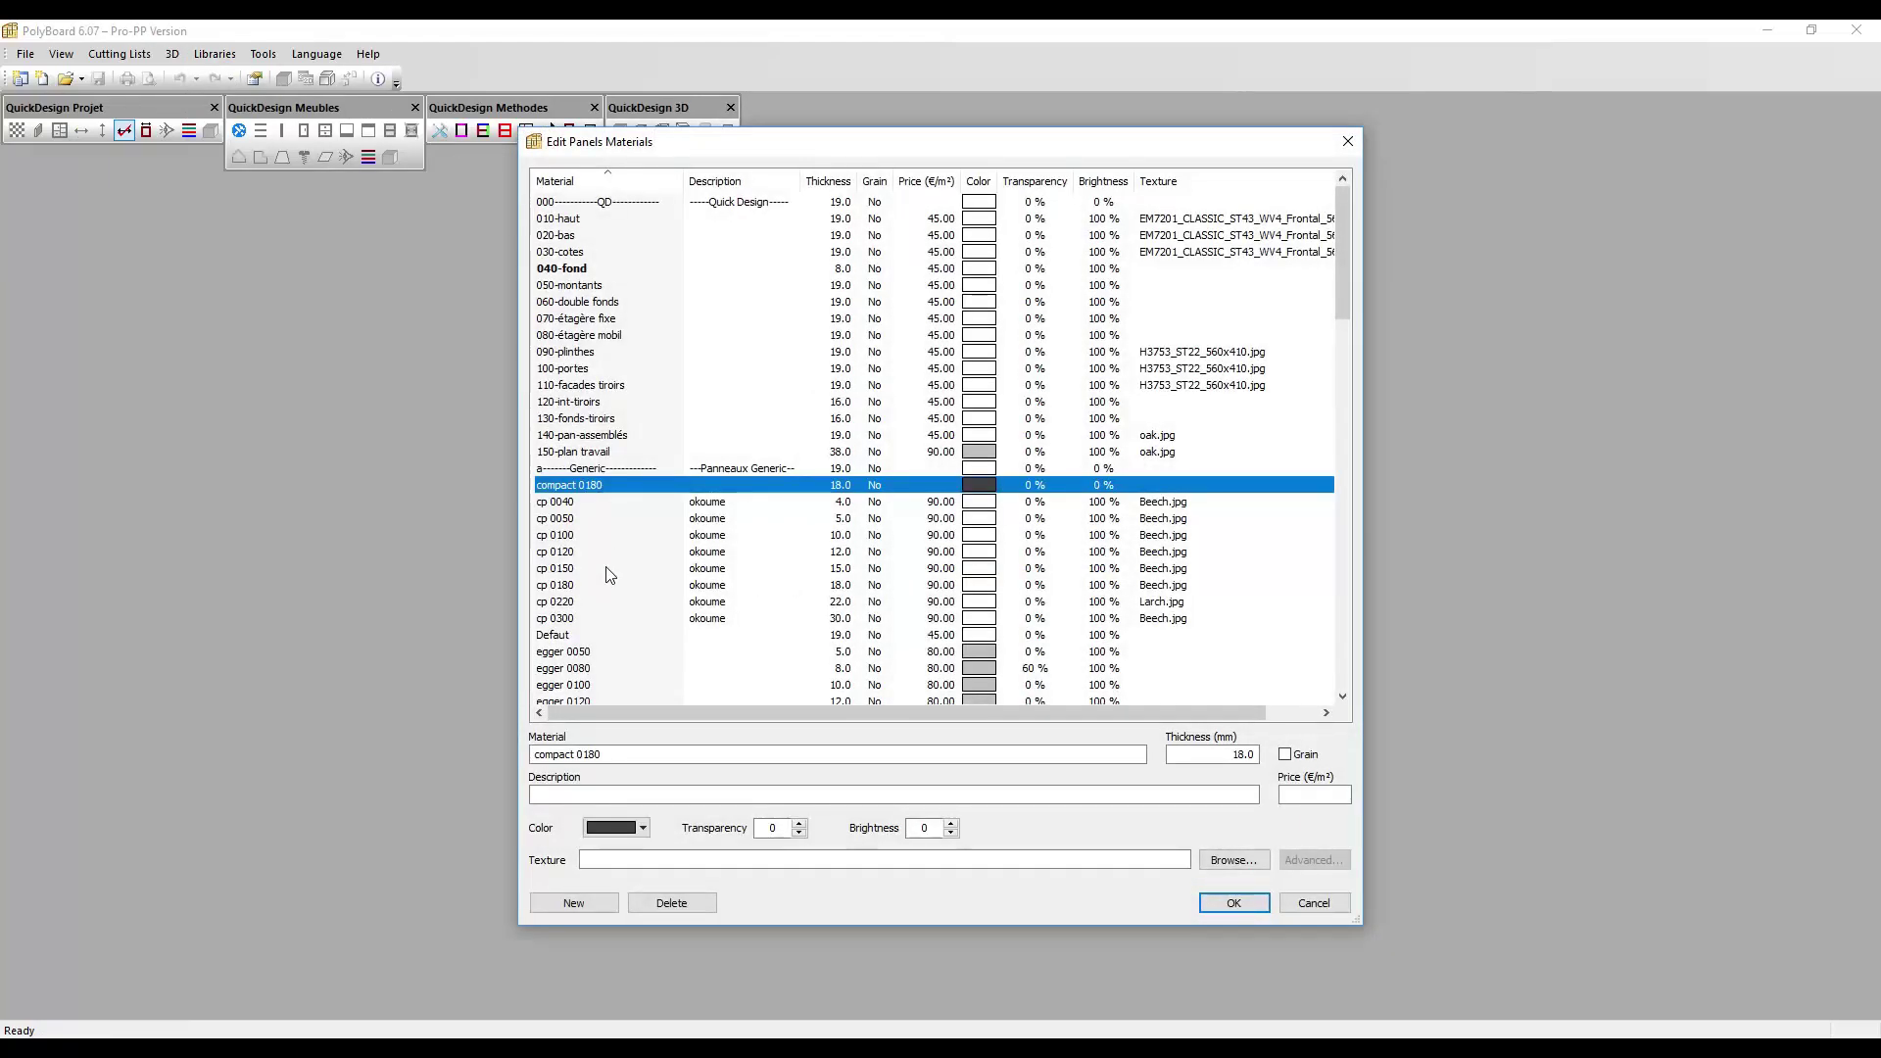
key("Escape")
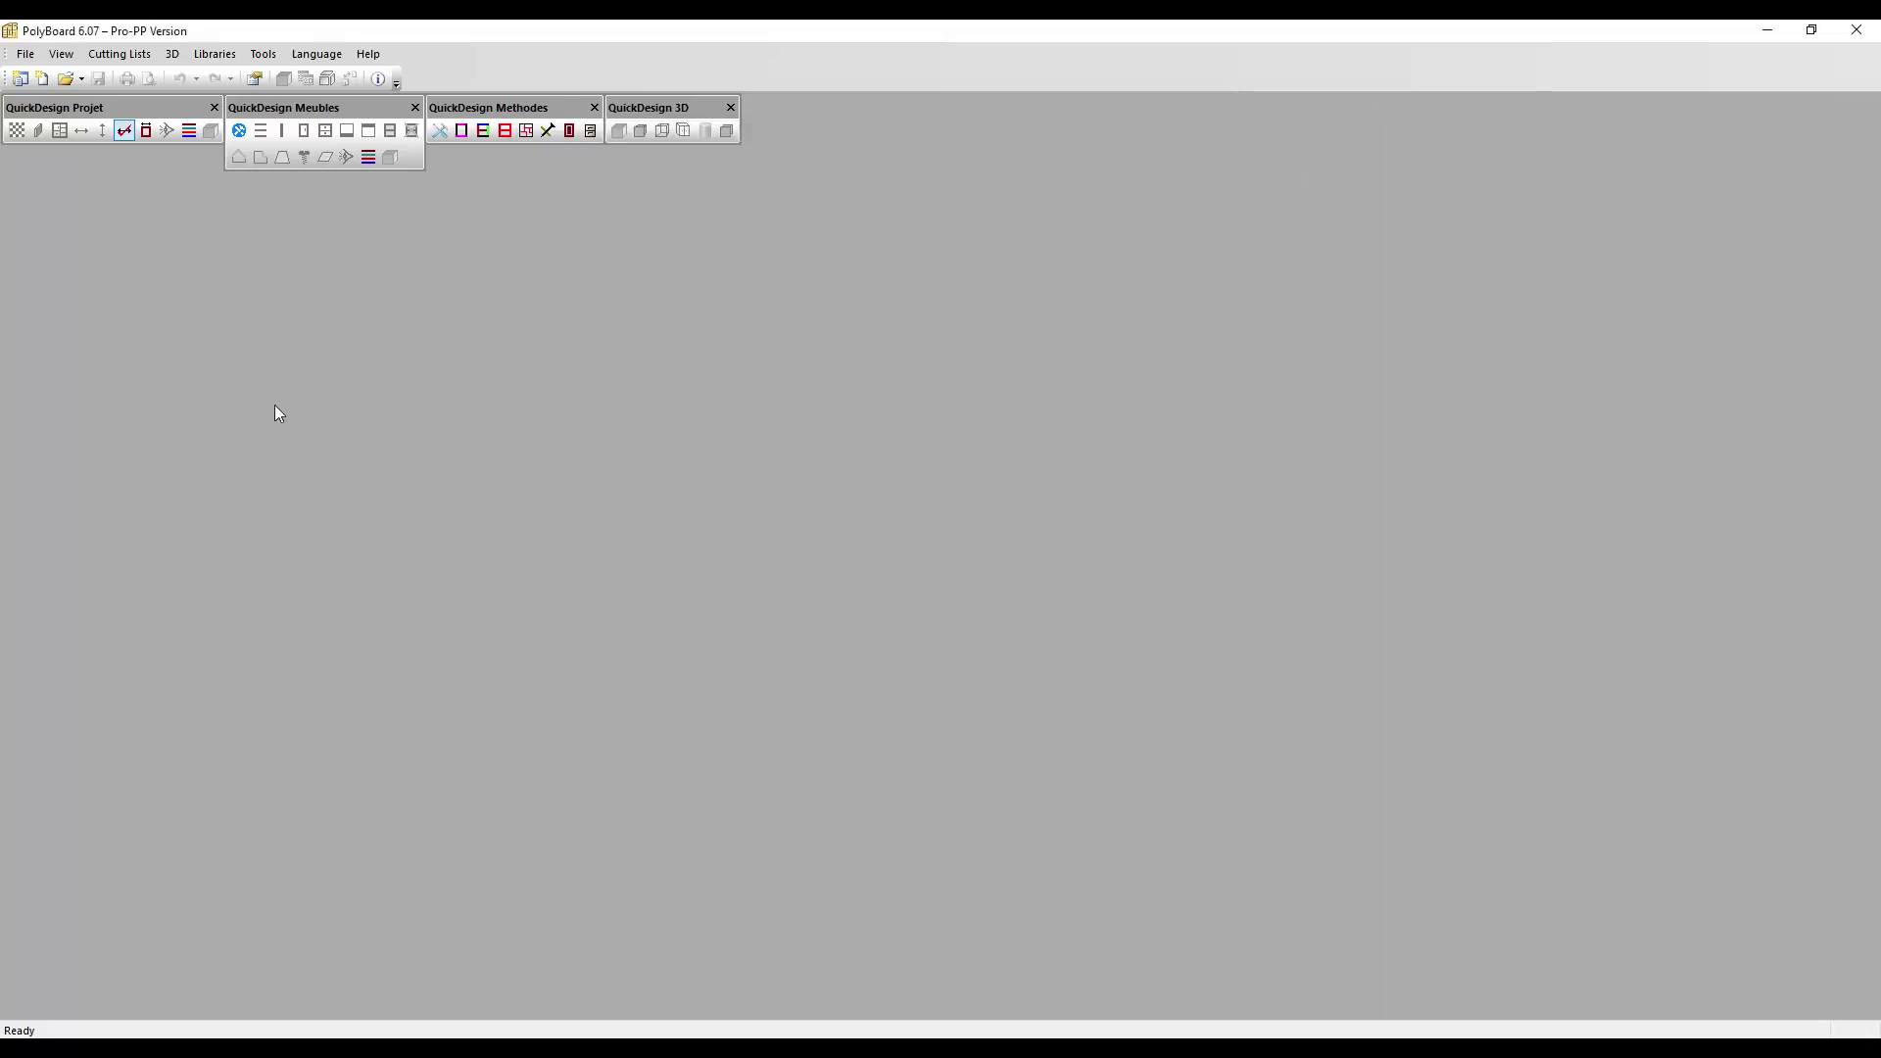
- Inspect the but hinge fitting and its two groove toolings in the Fittings library
left_click(236, 57)
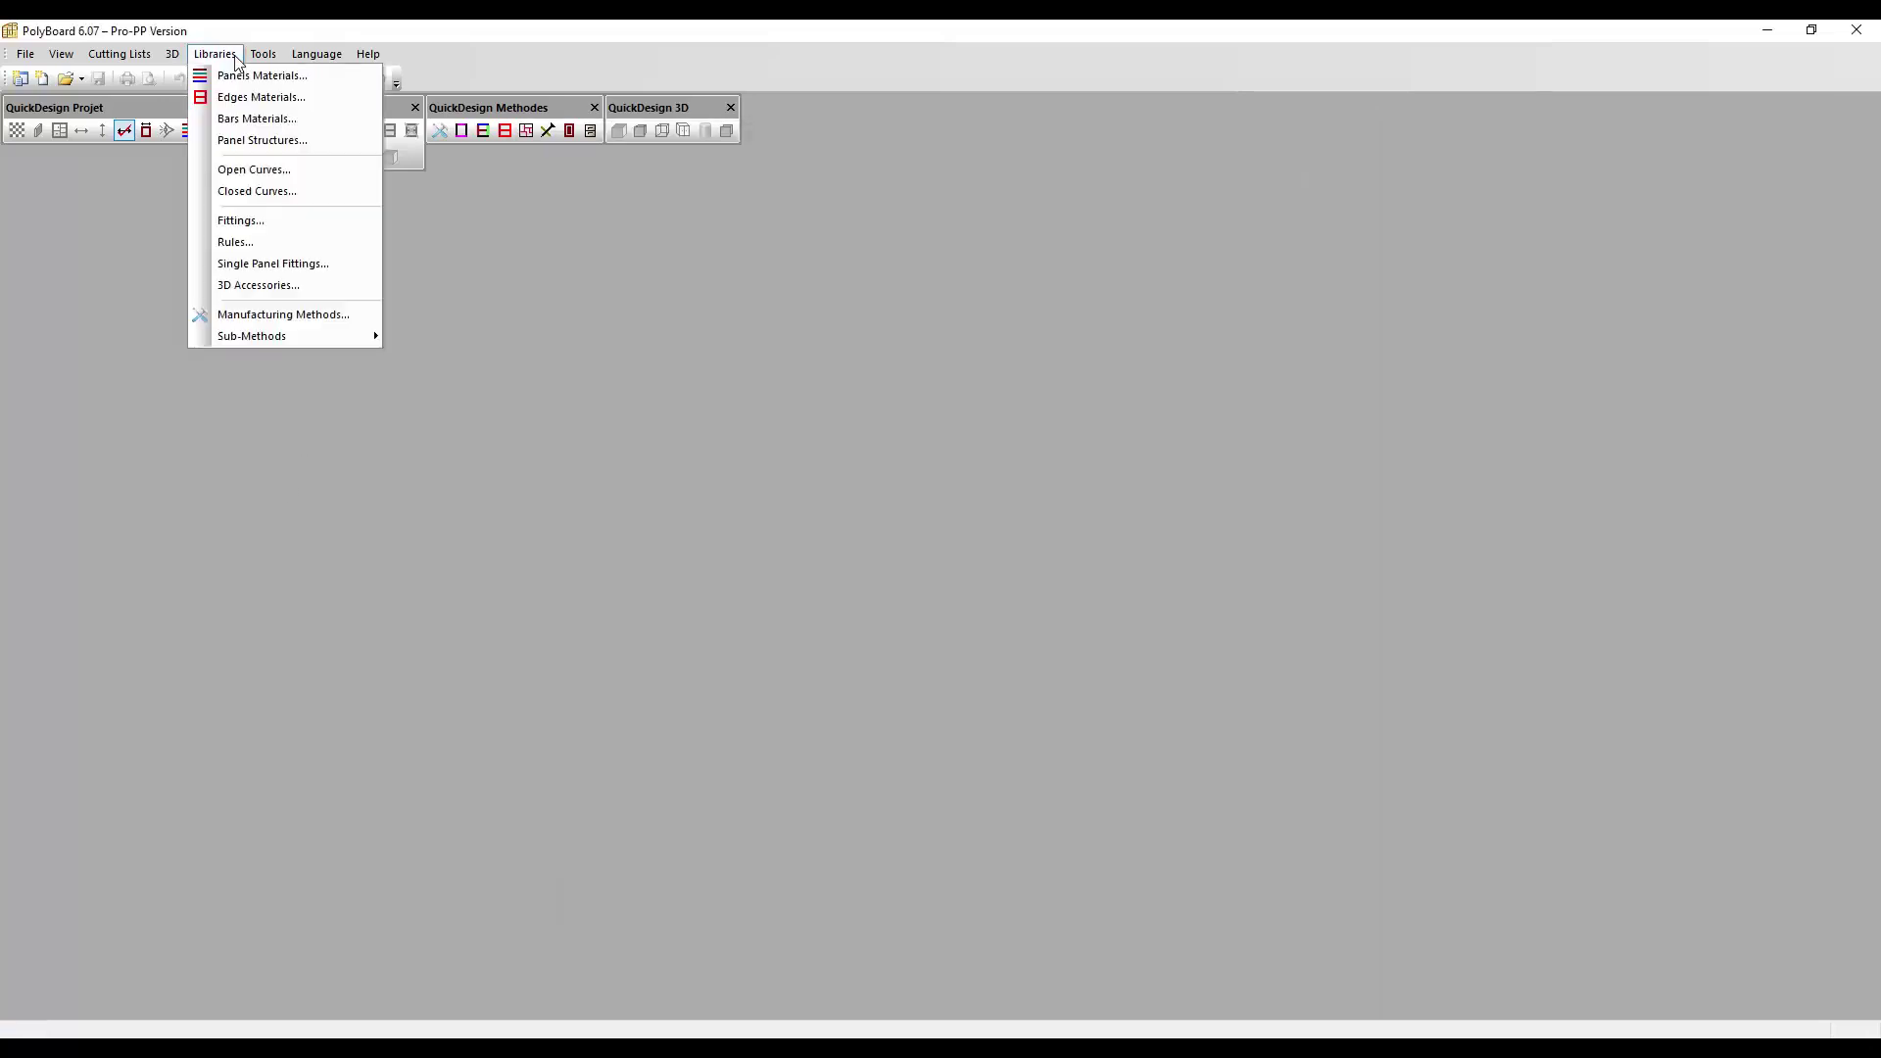
left_click(228, 217)
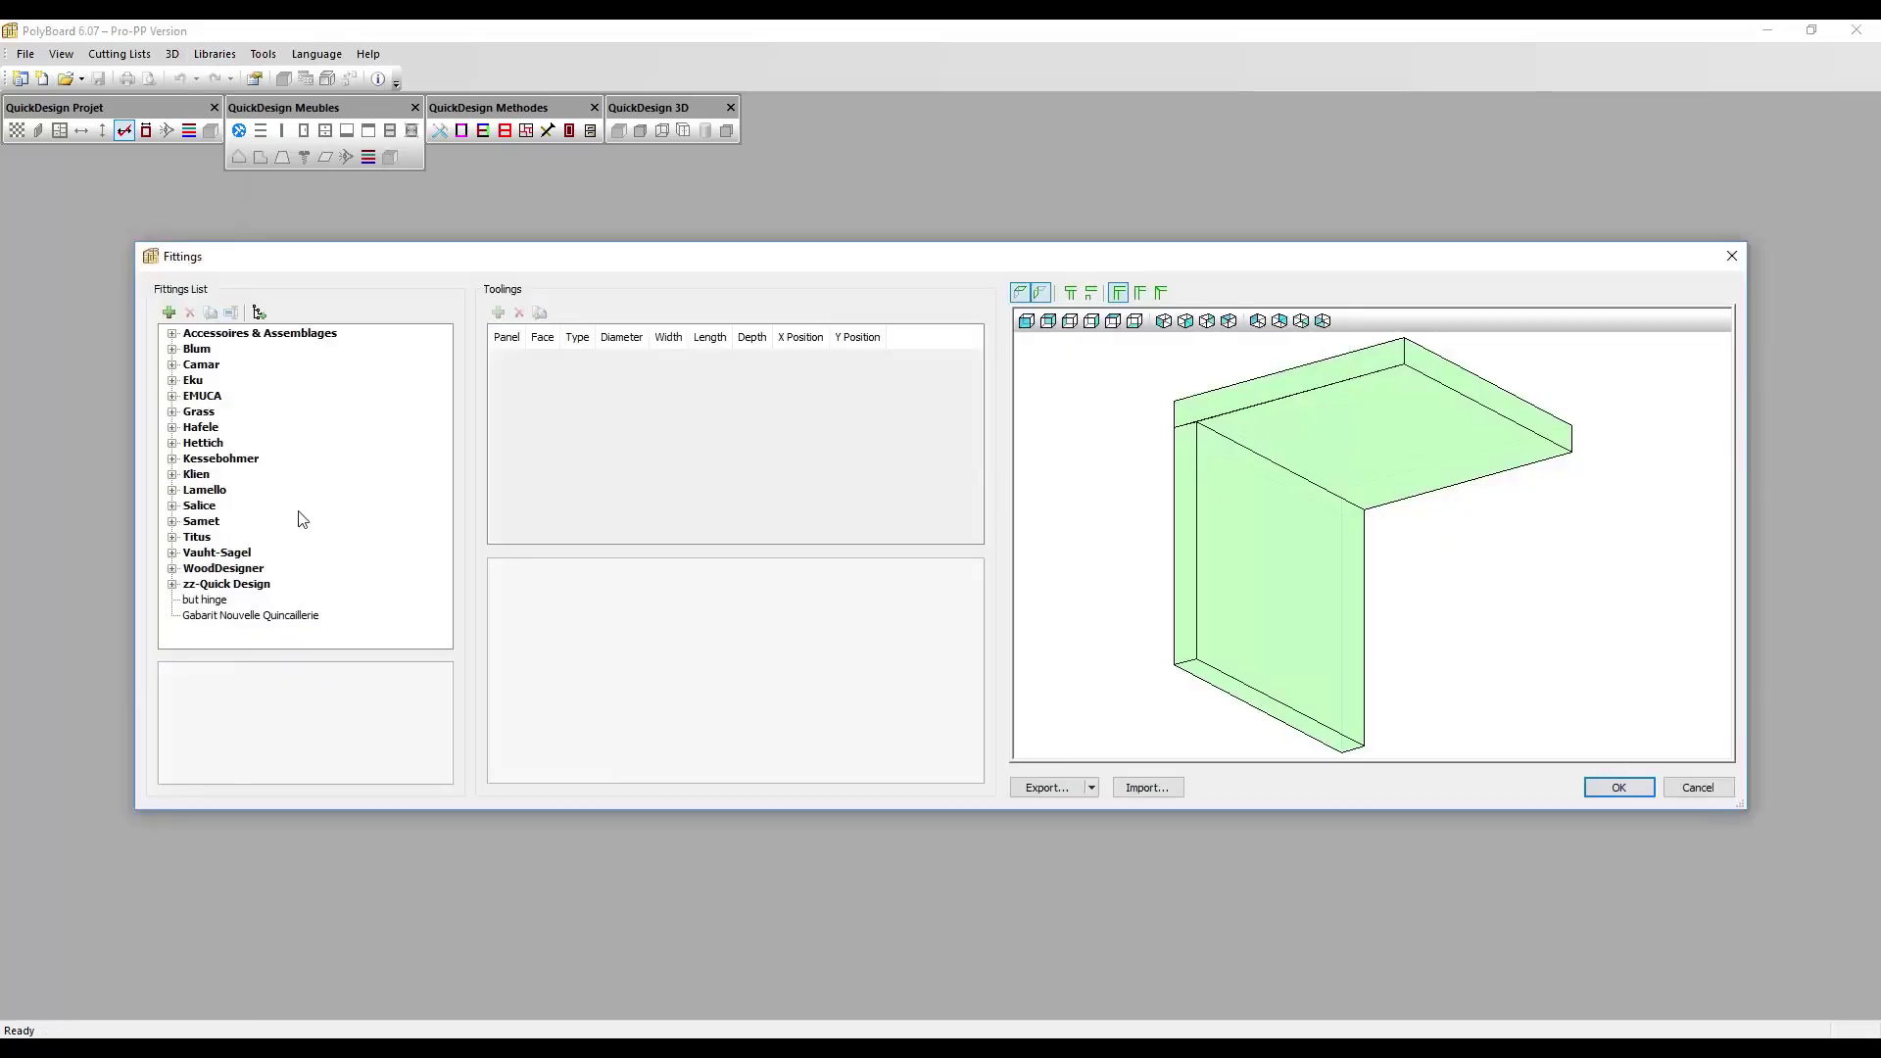
left_click(216, 601)
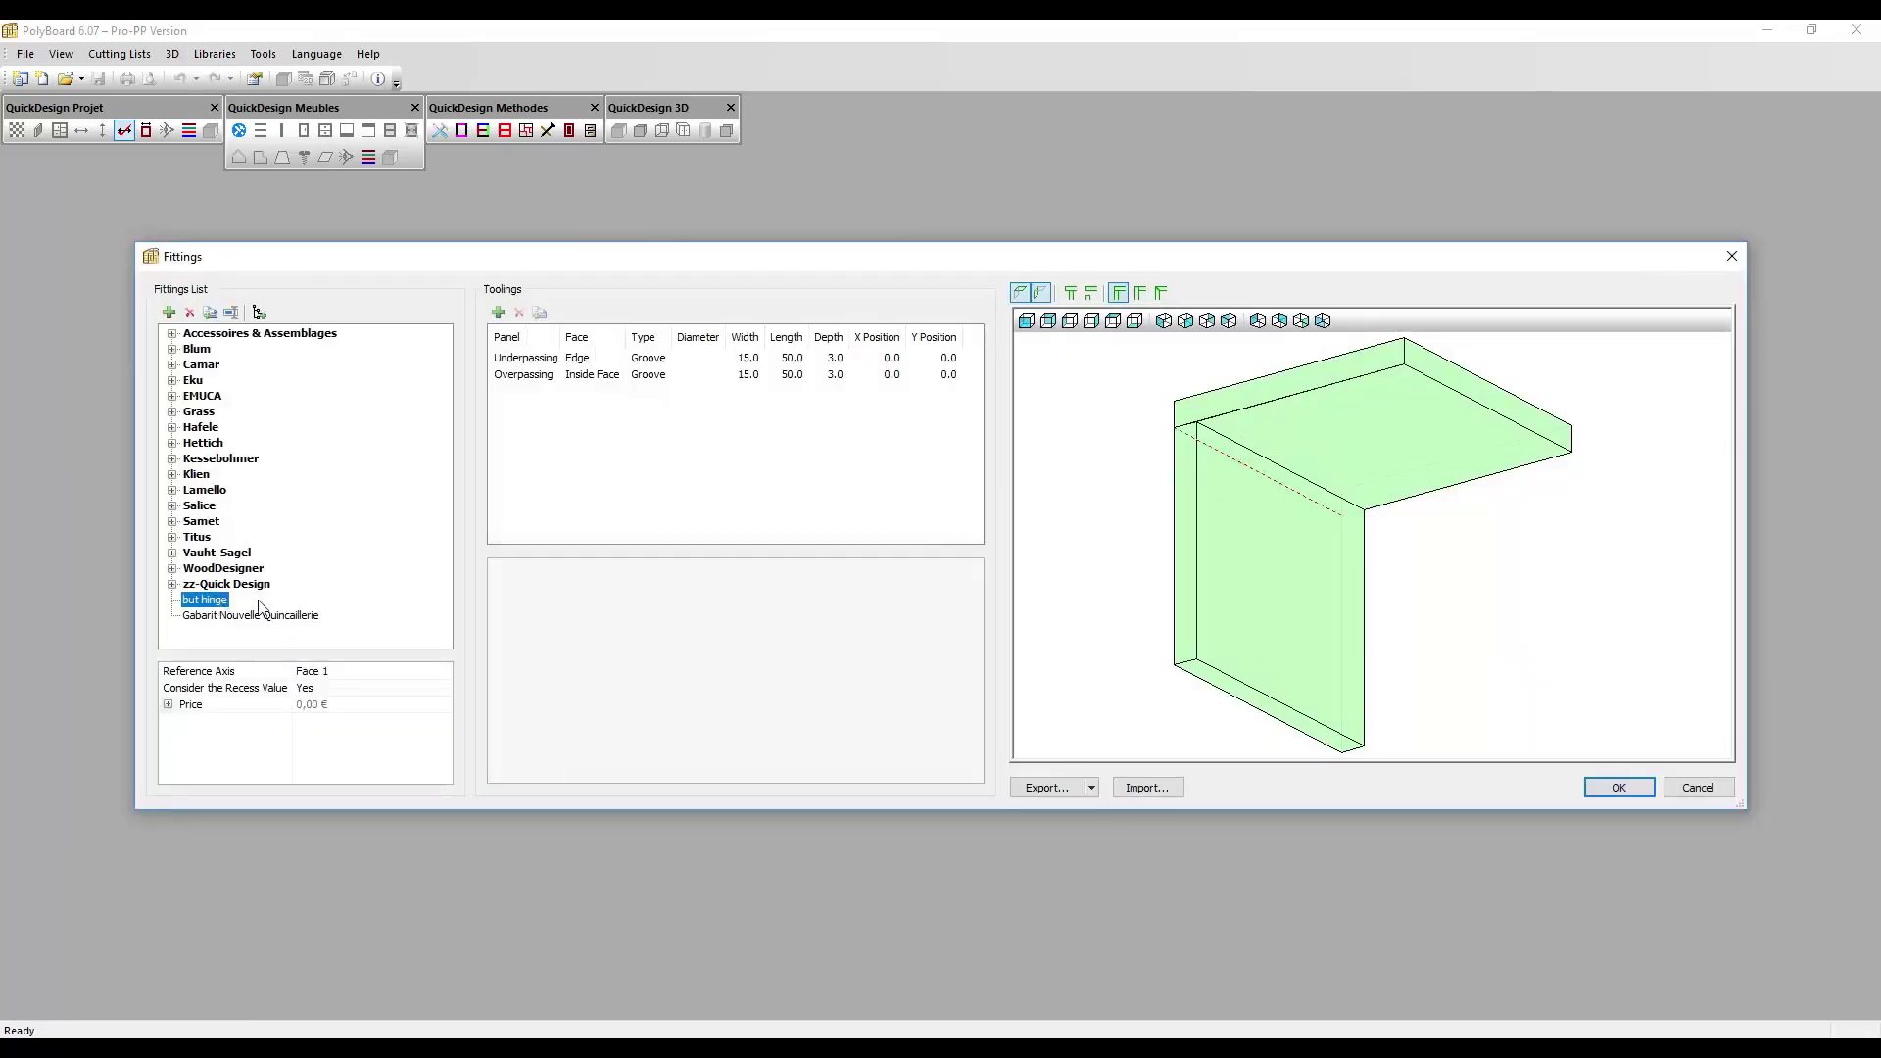
key("Escape")
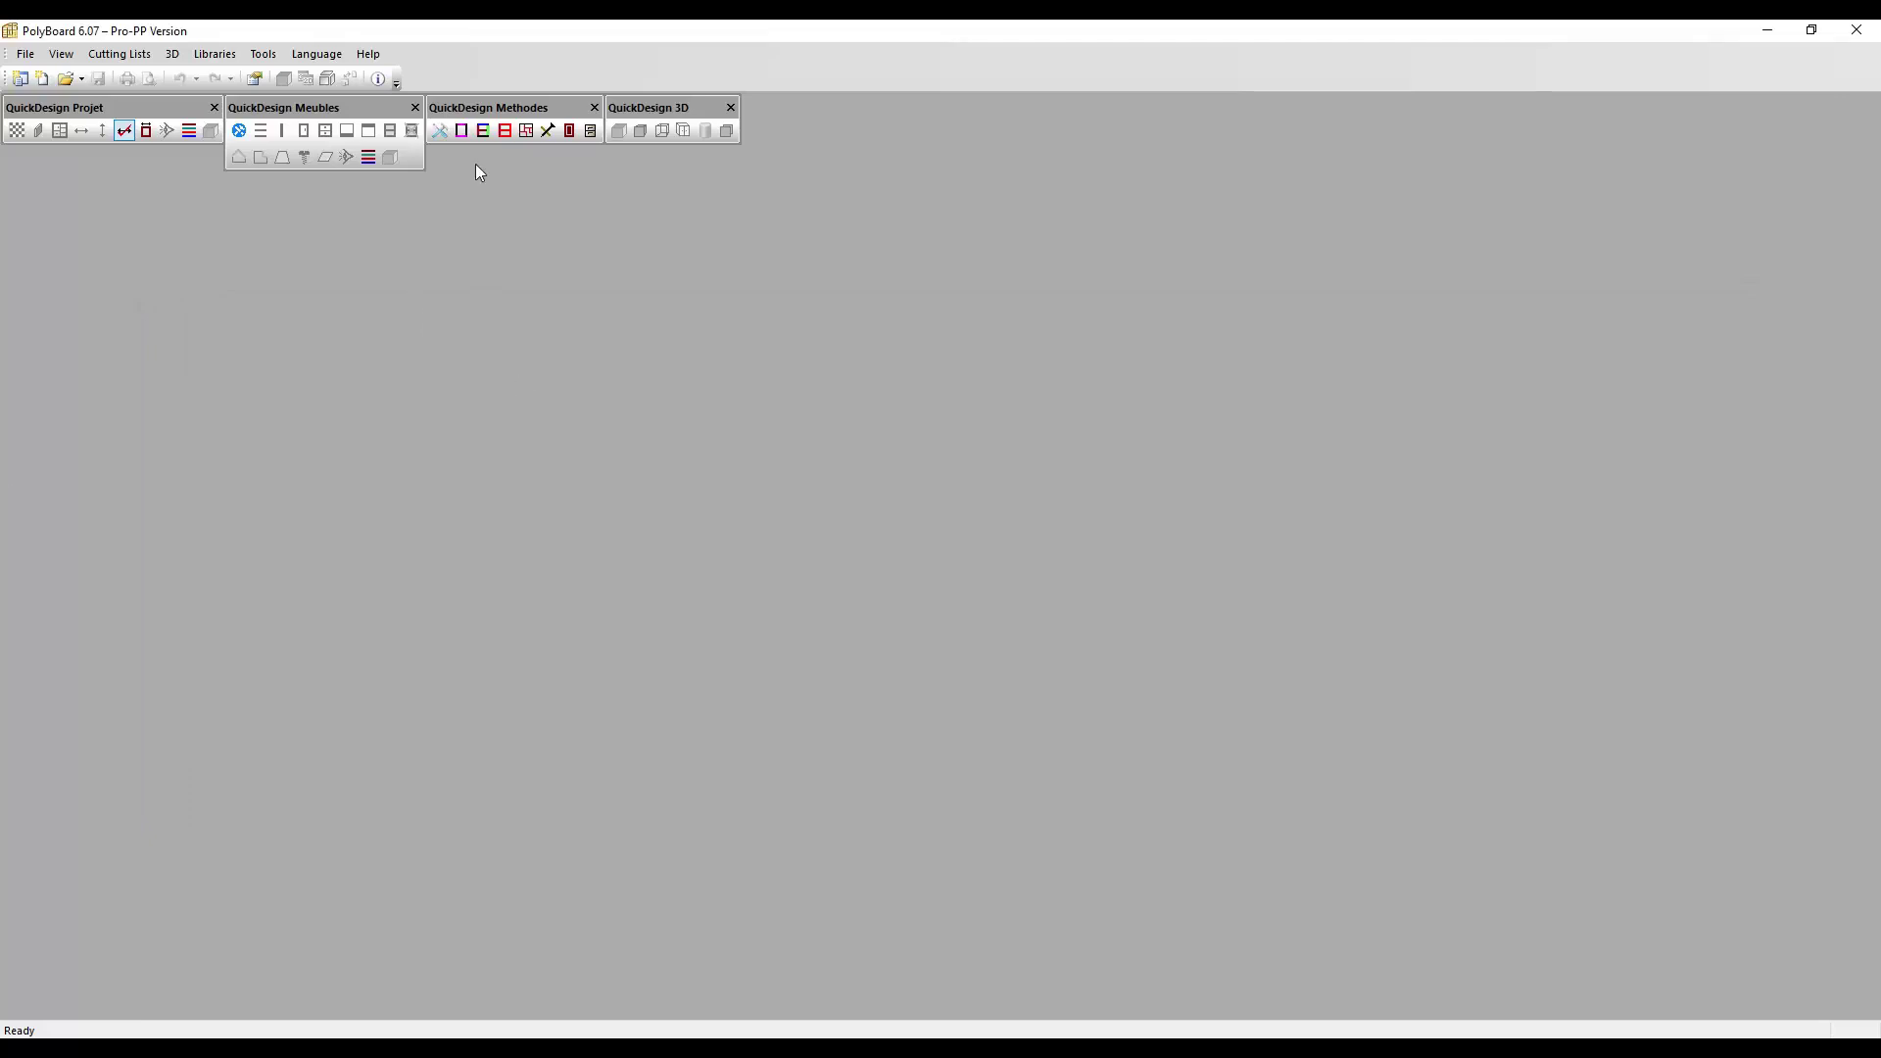
left_click(482, 132)
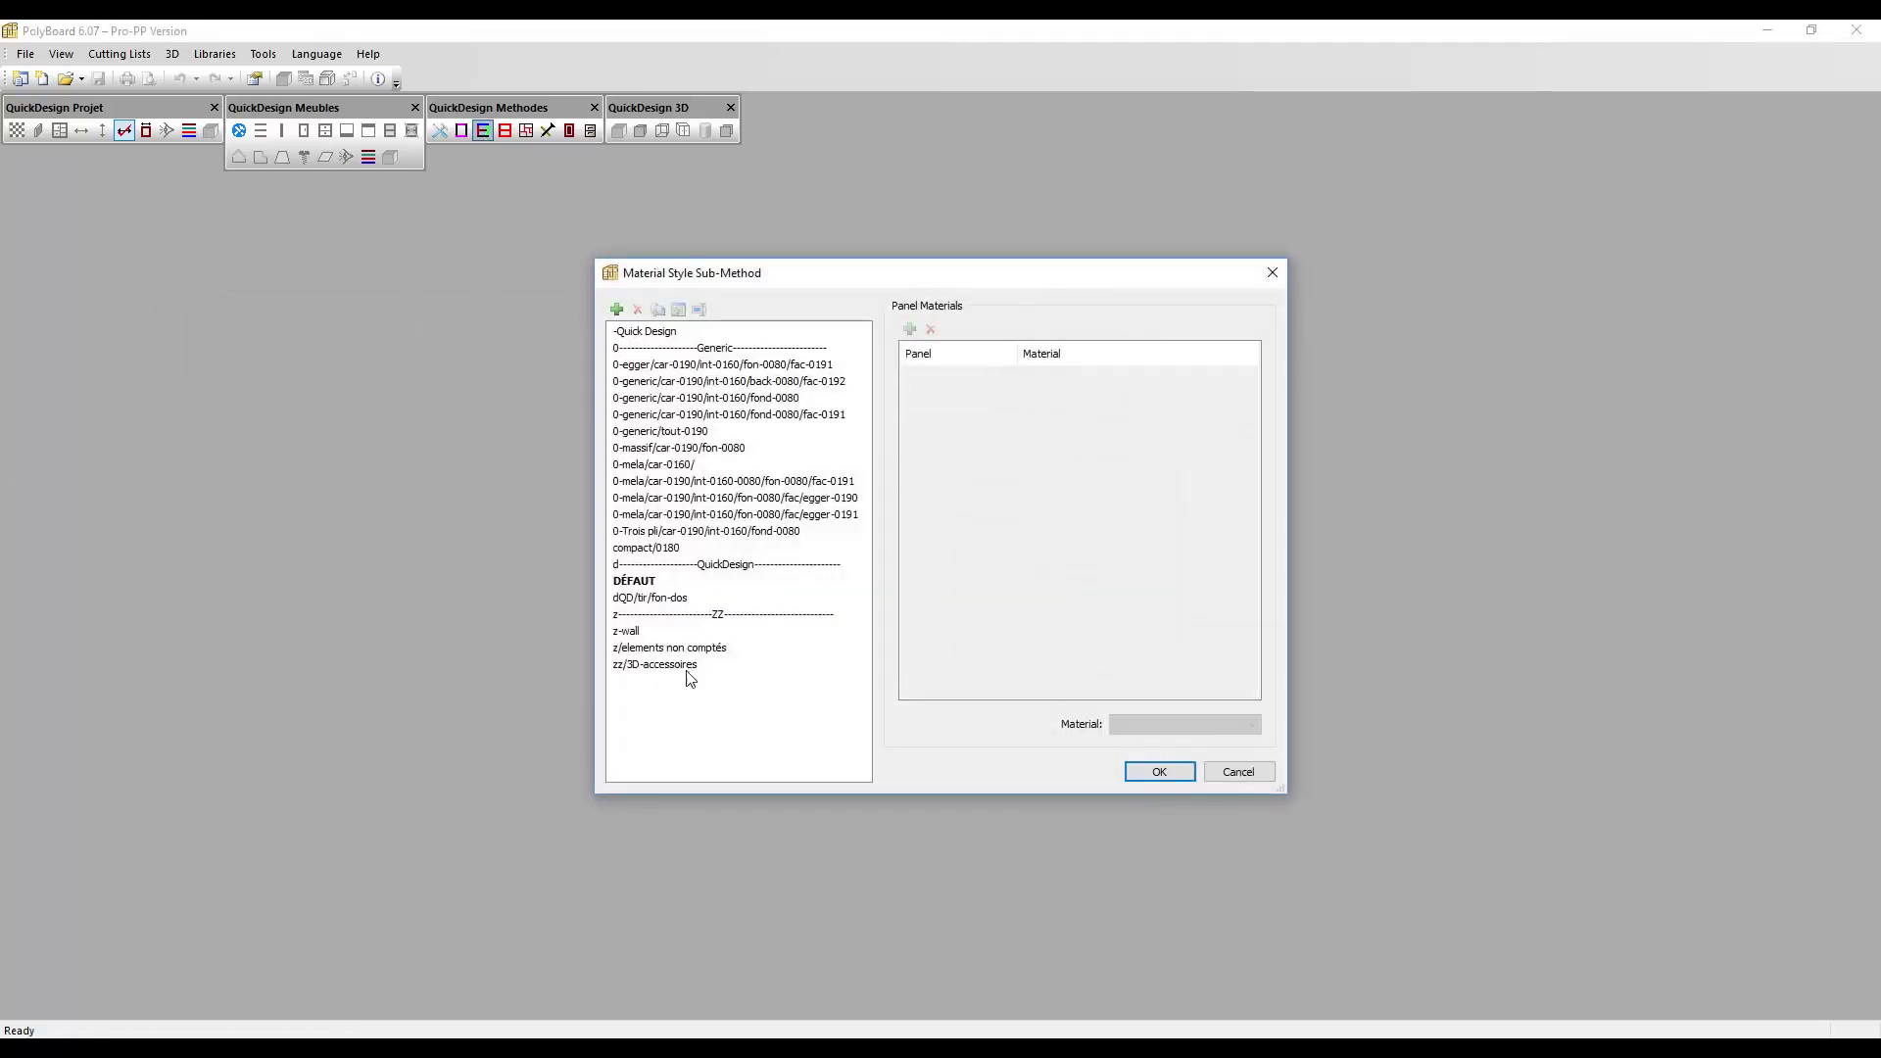
left_click(632, 550)
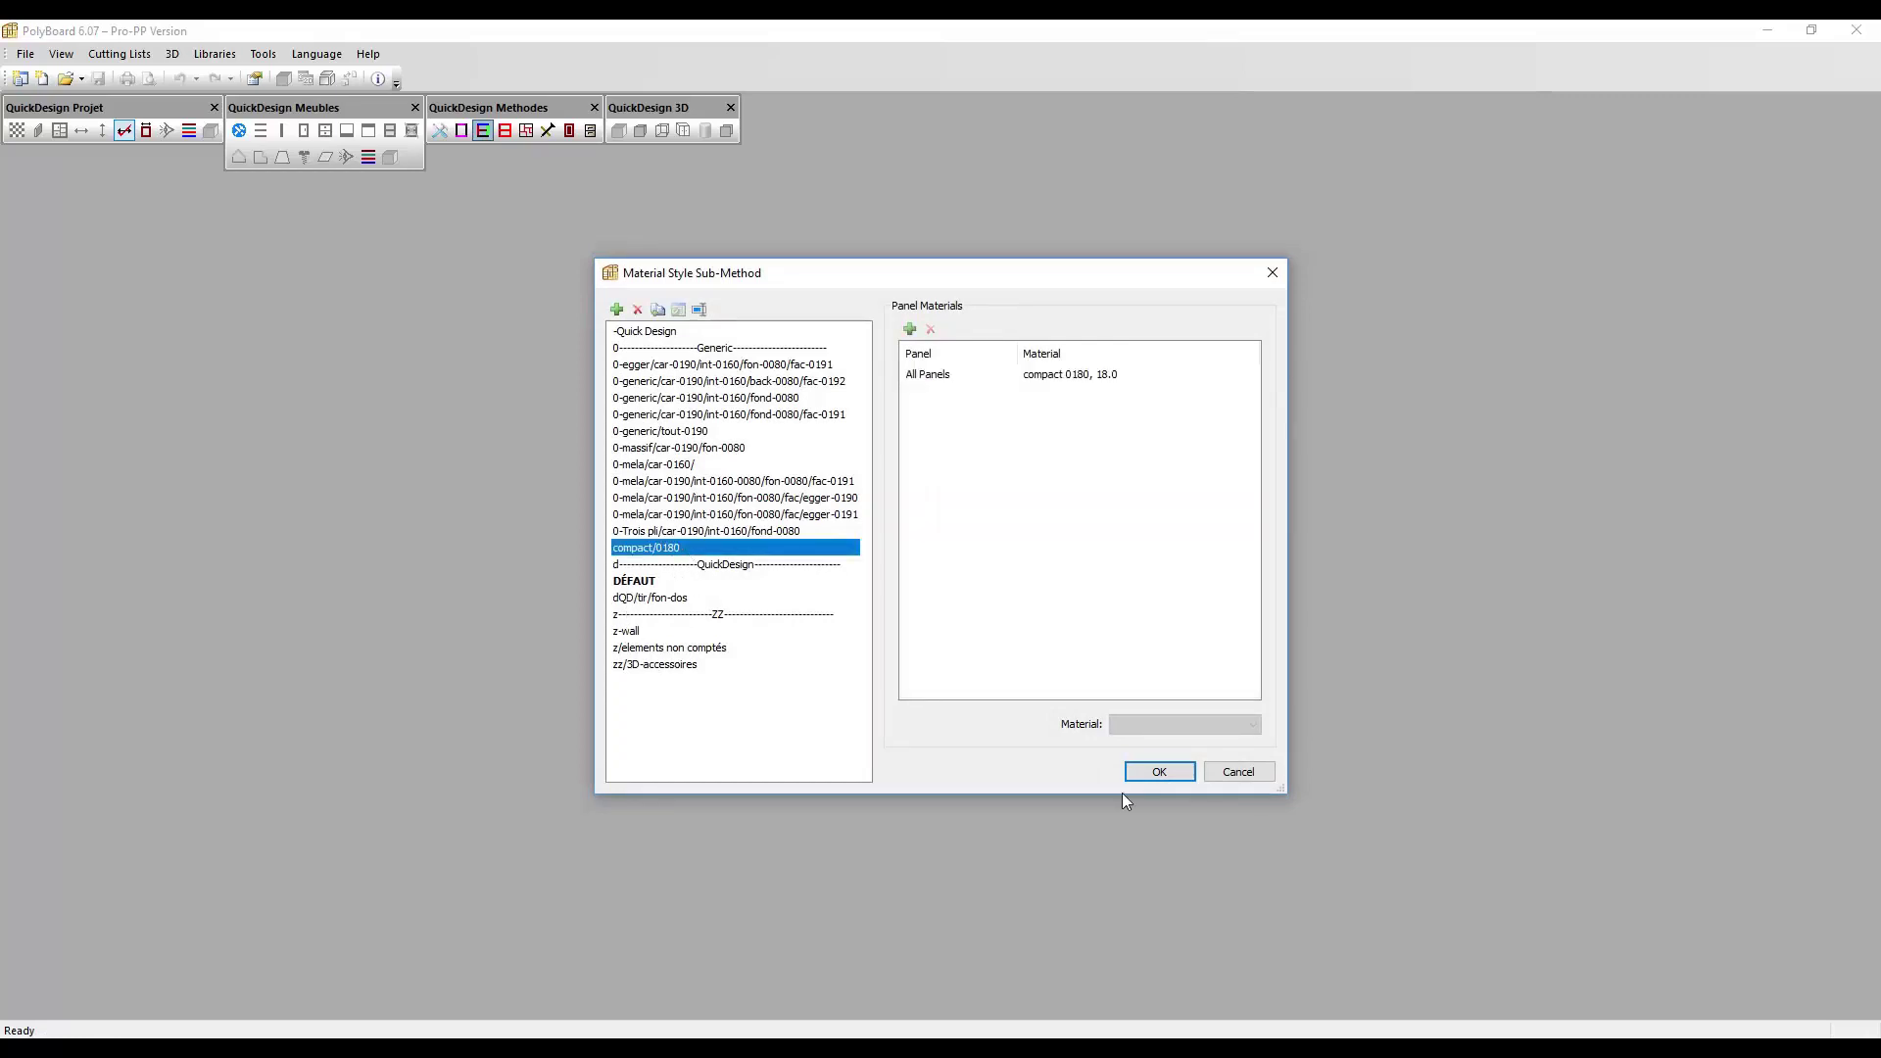
left_click(1152, 776)
left_click(546, 131)
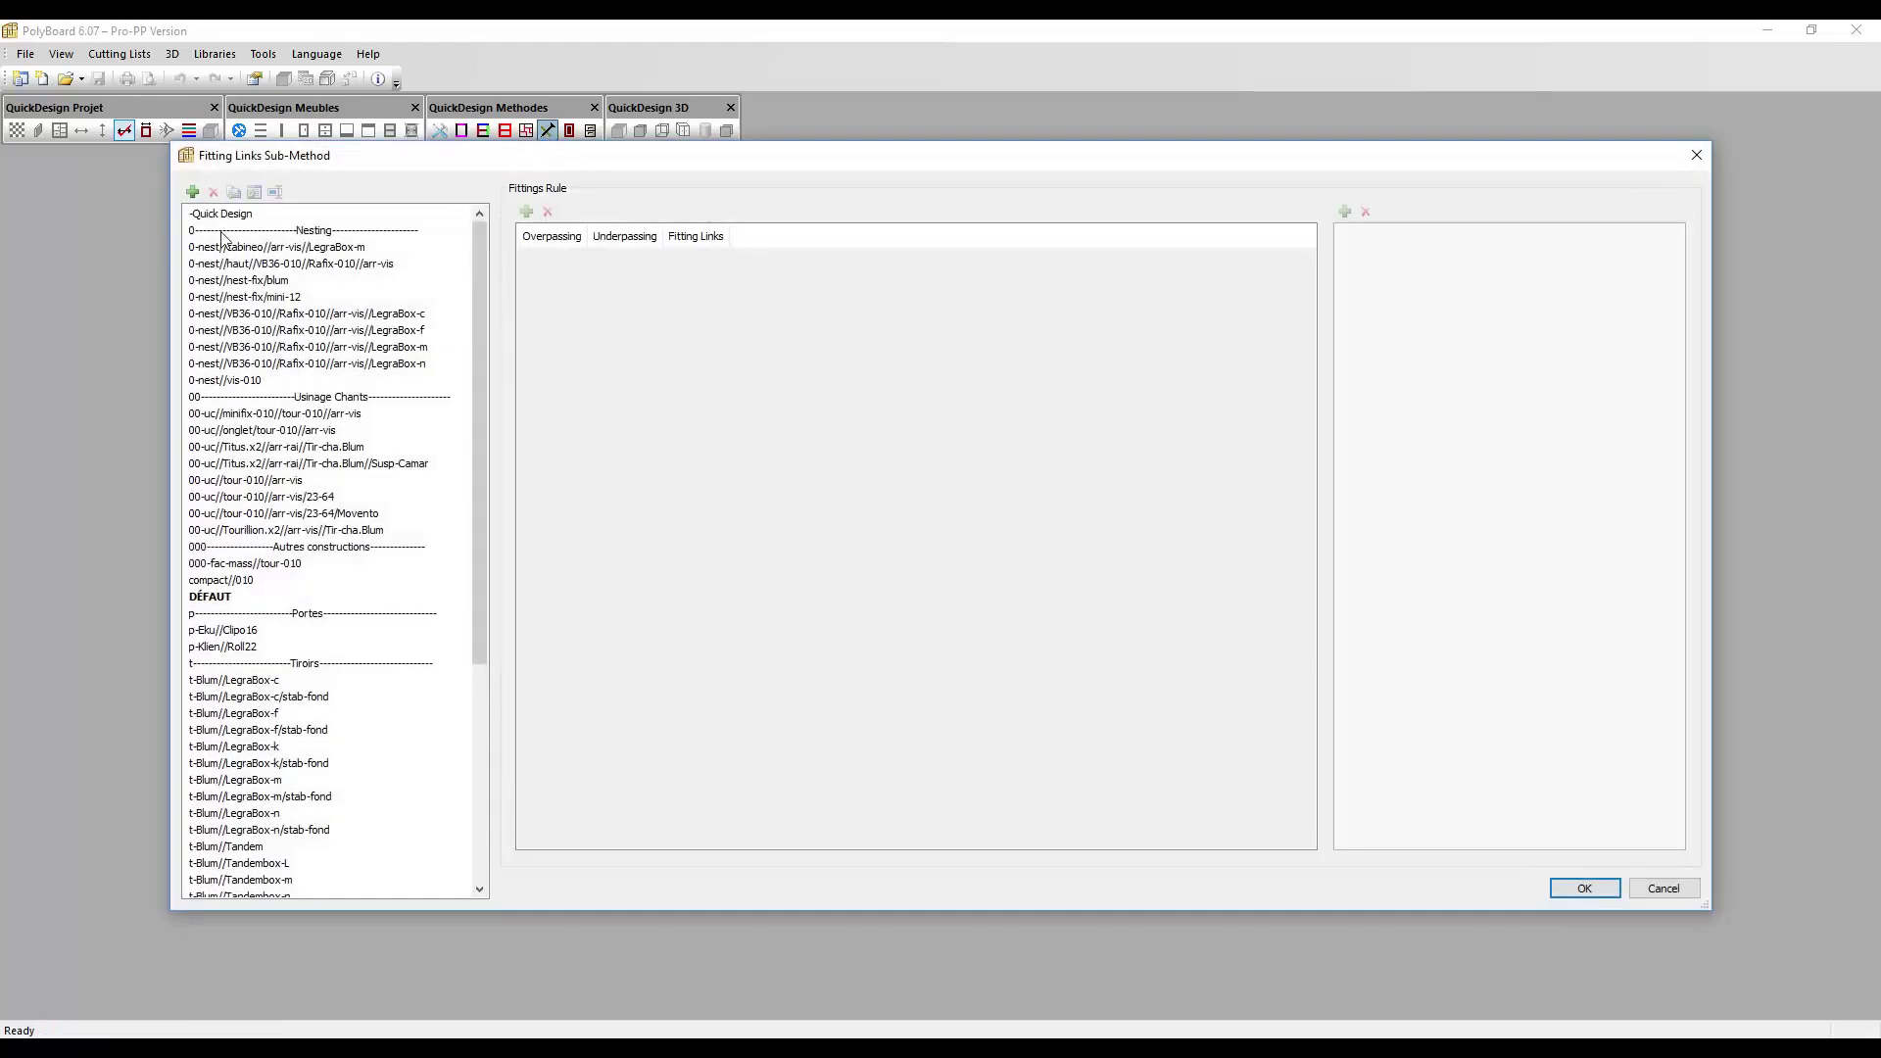
left_click(237, 586)
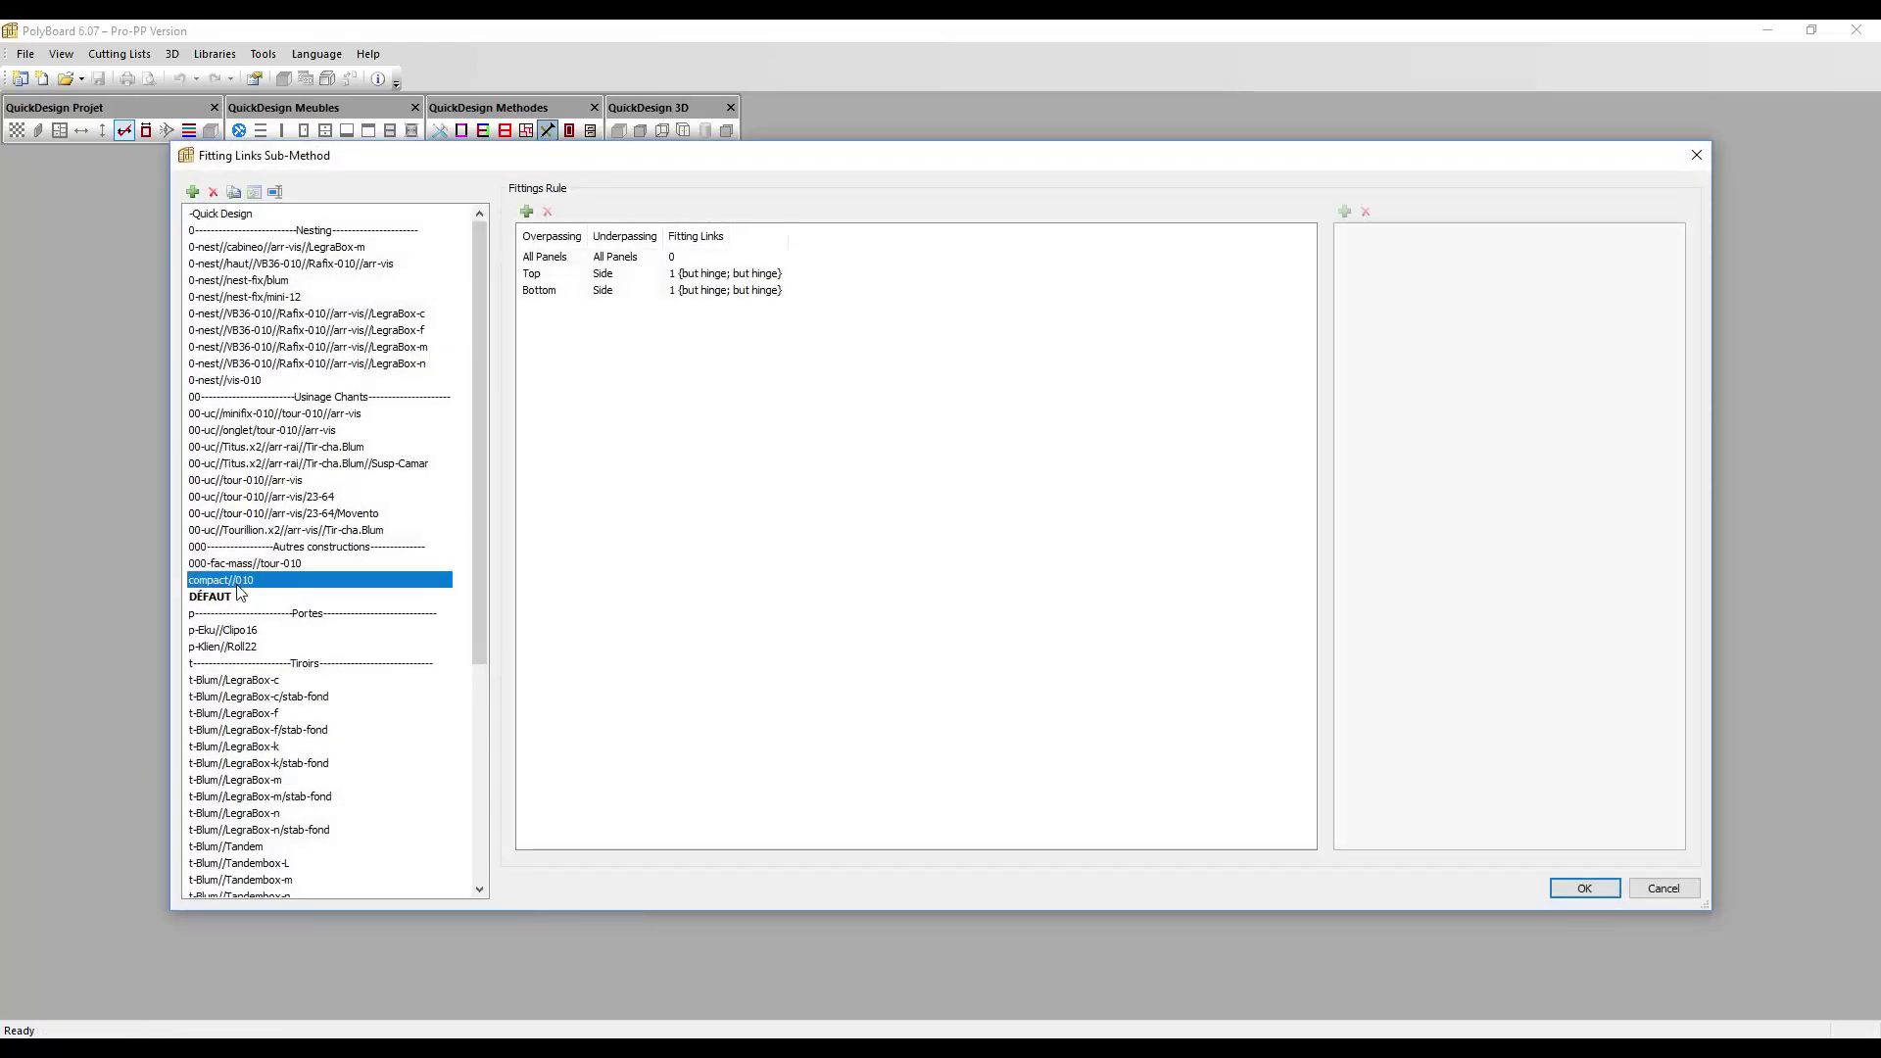
key("Return")
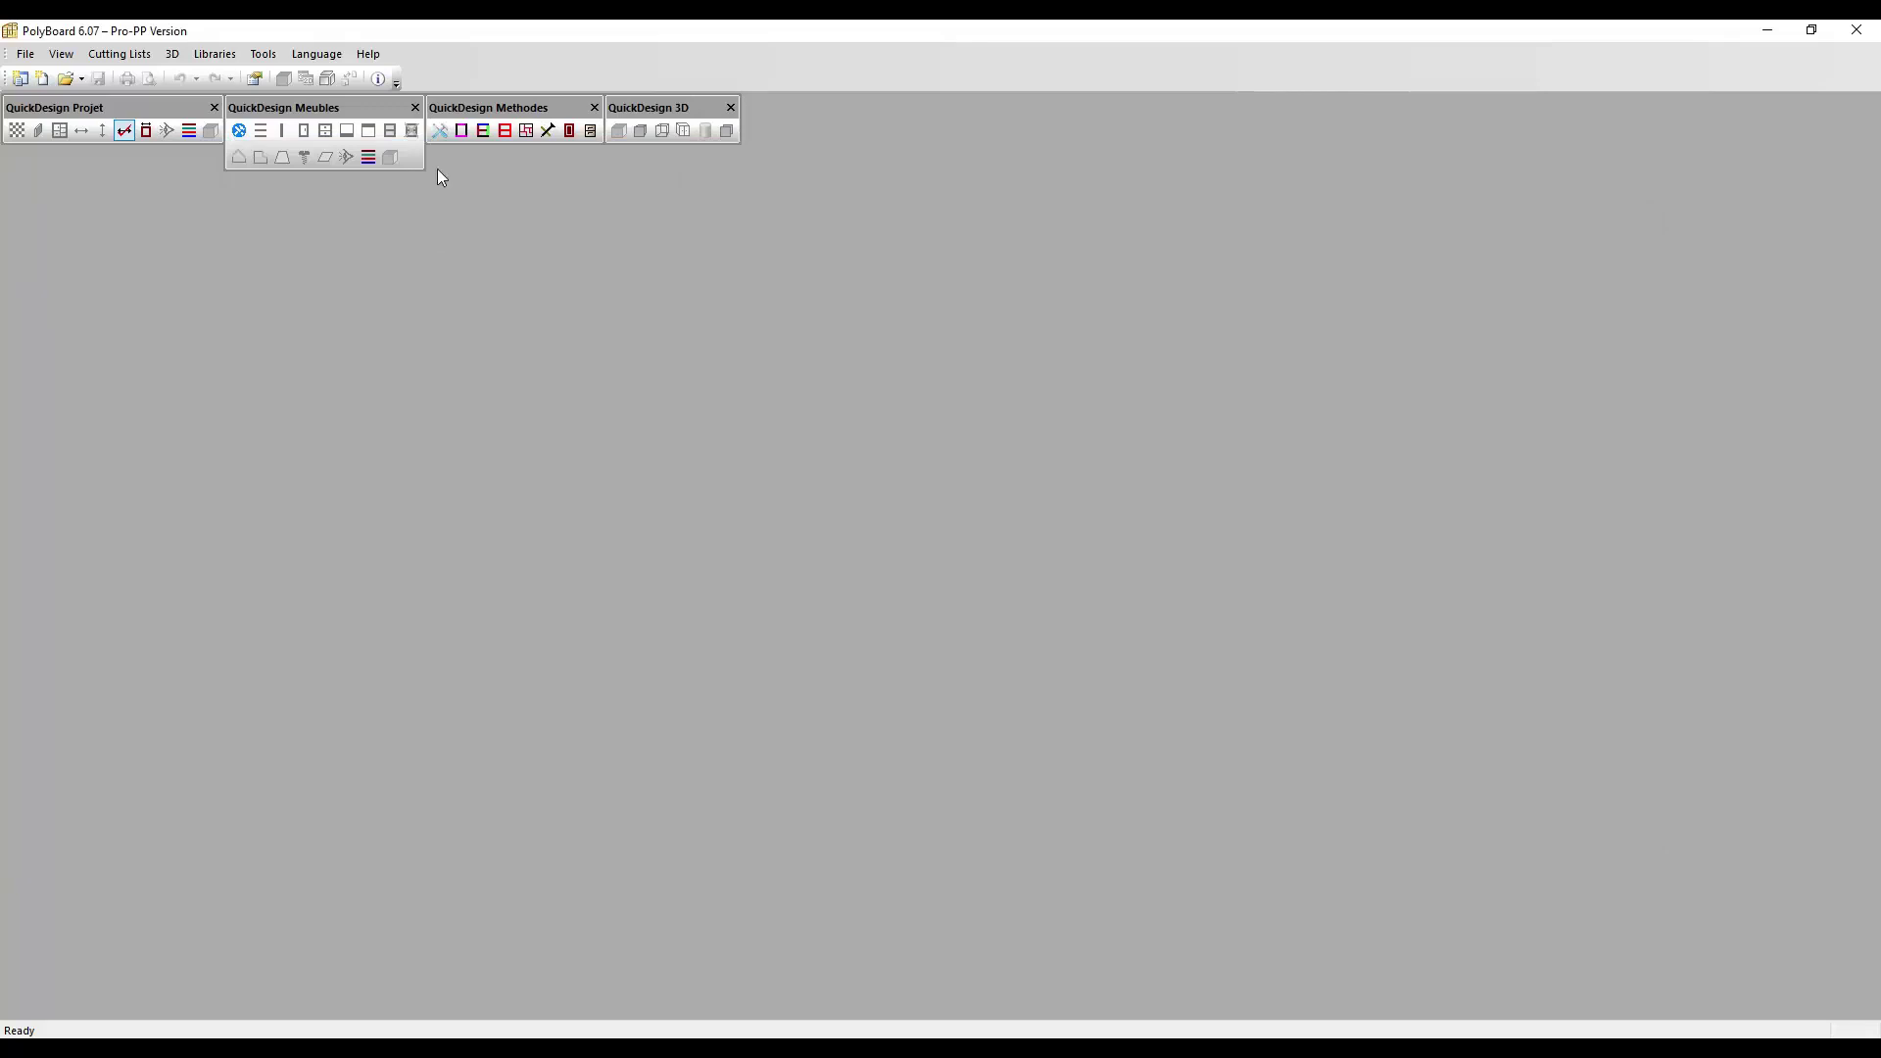
left_click(438, 132)
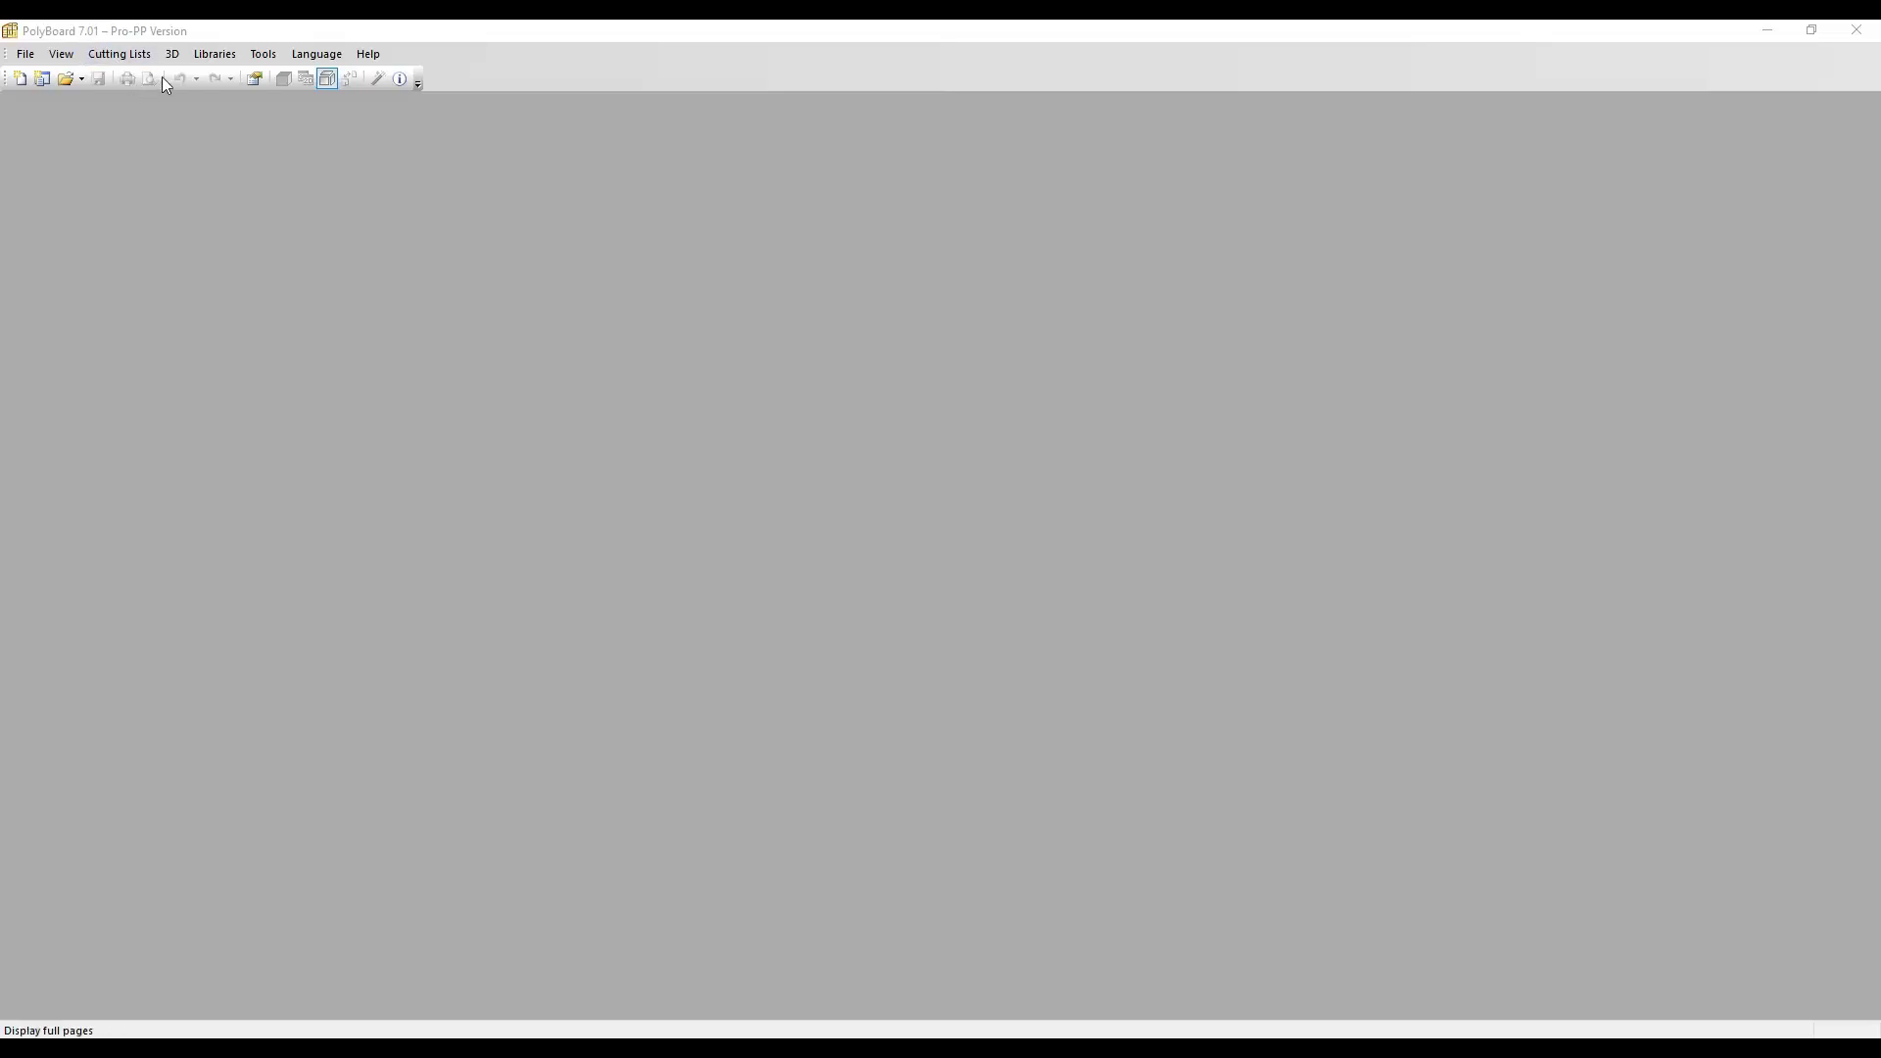
left_click(221, 57)
left_click(235, 75)
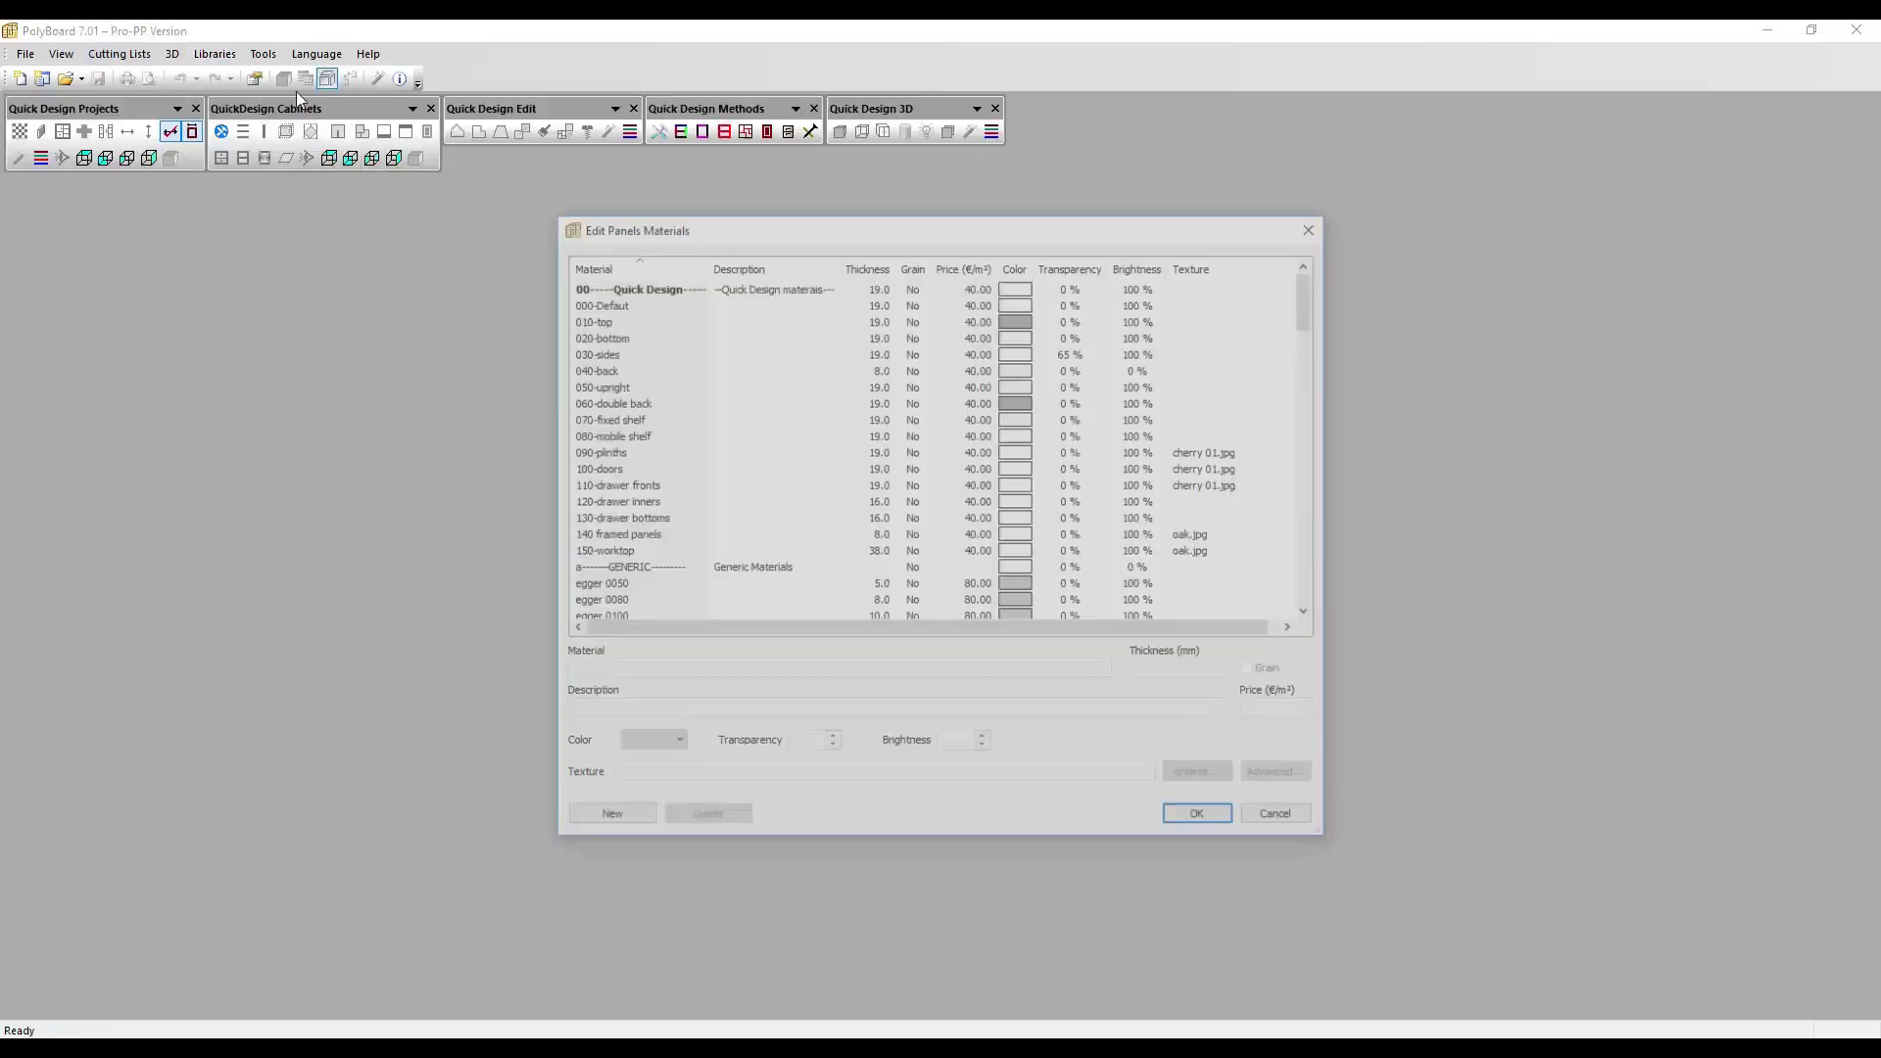
scroll(720, 499, "down", 2)
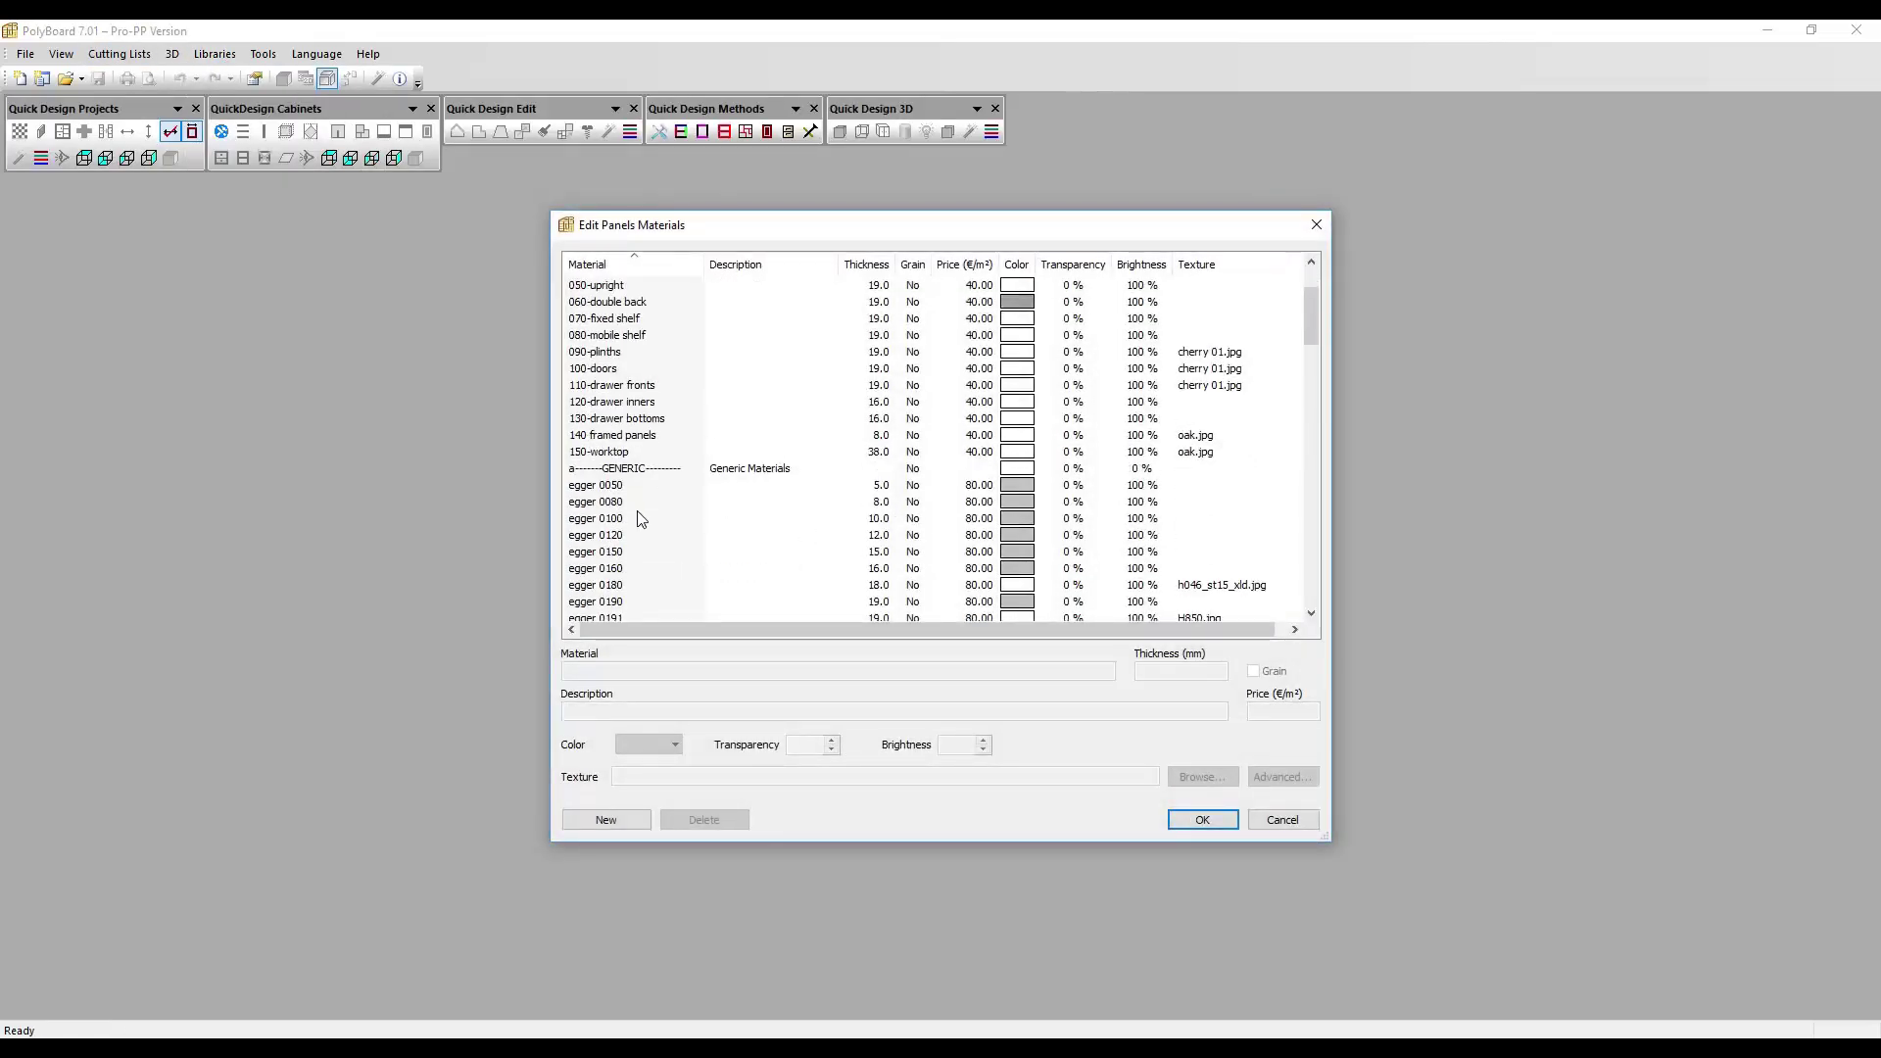
left_click(1203, 821)
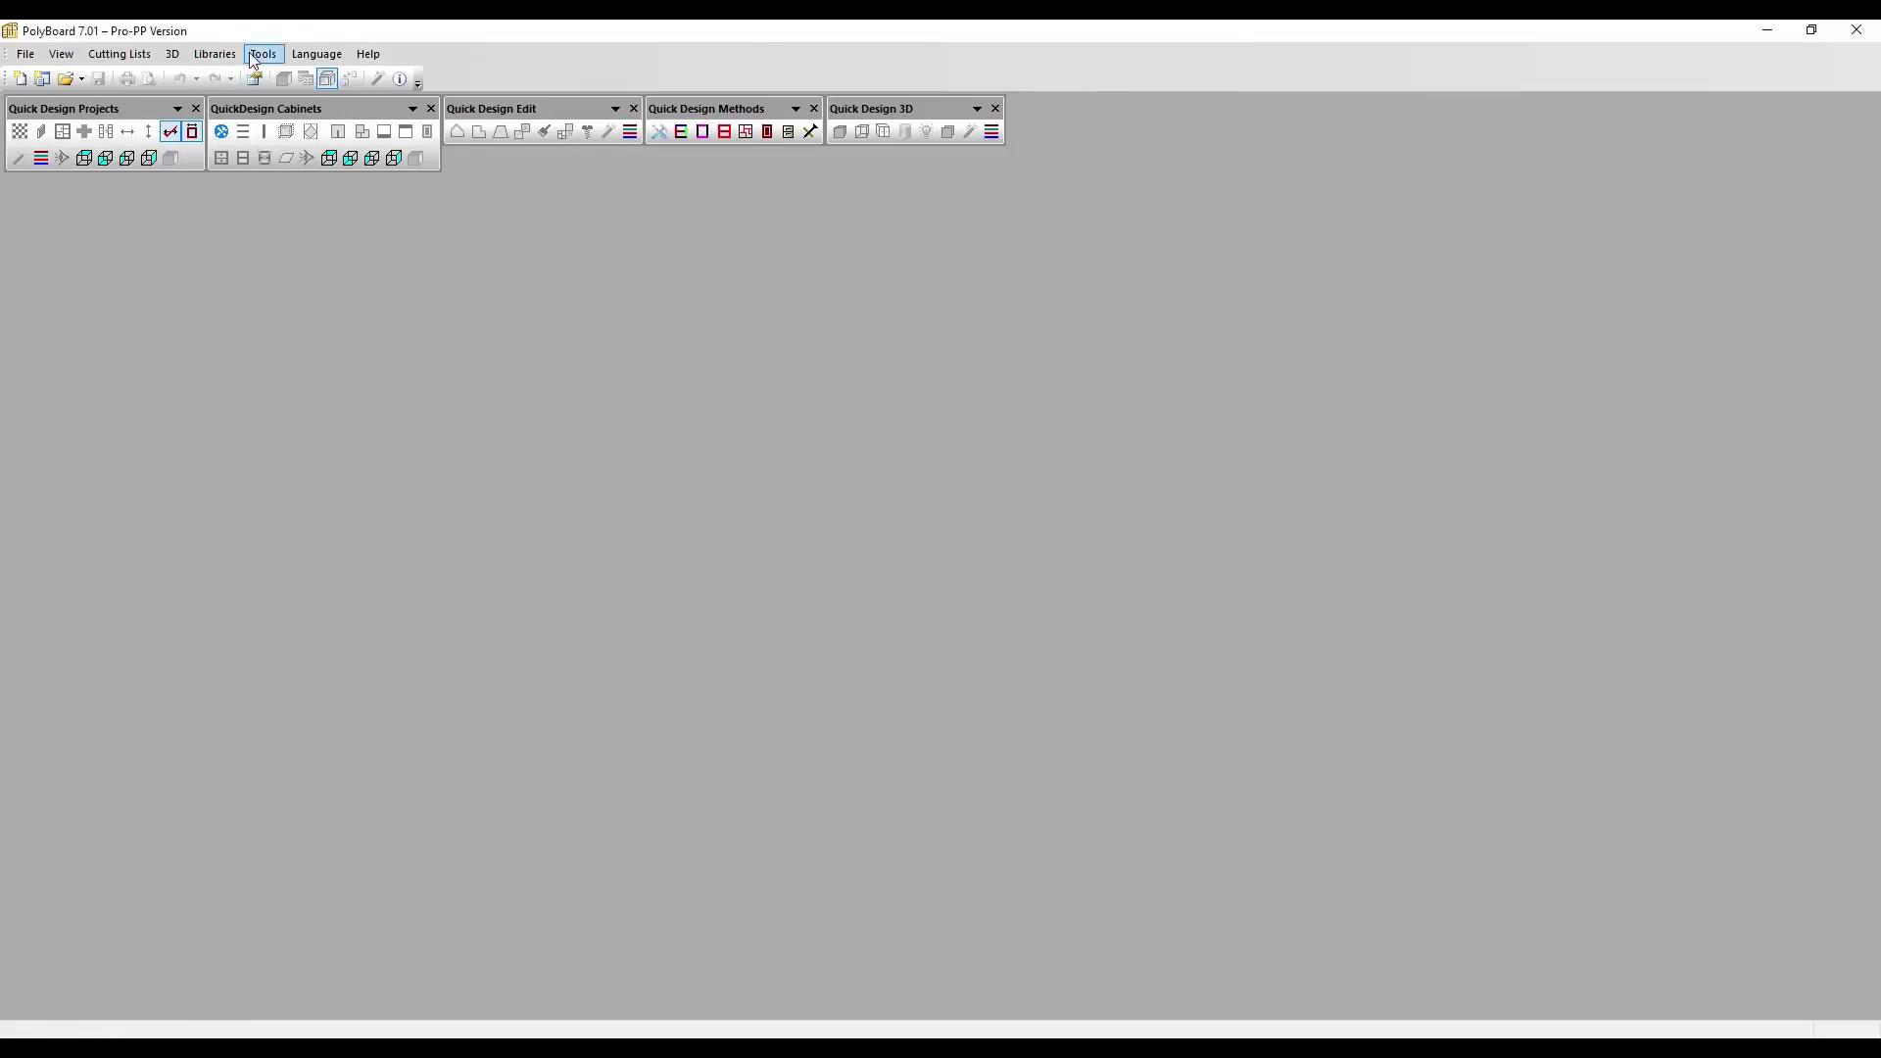
left_click(235, 57)
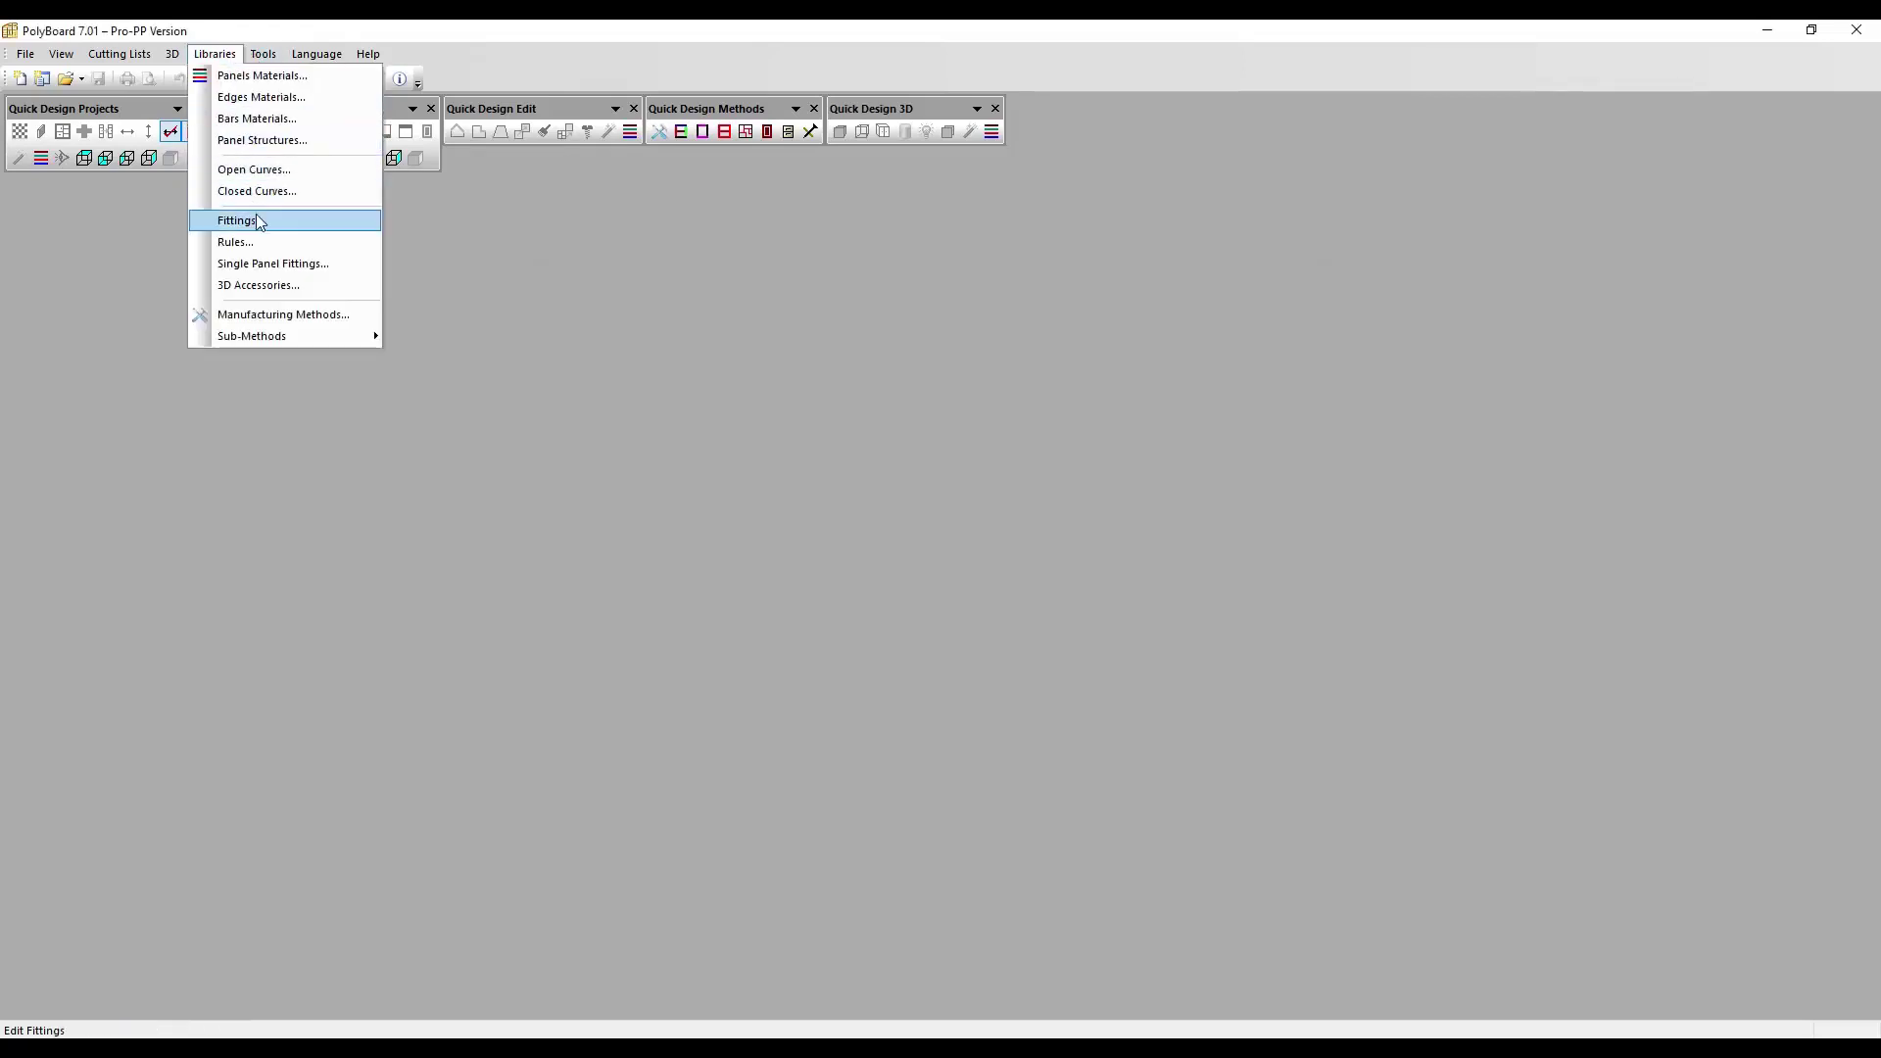
left_click(259, 220)
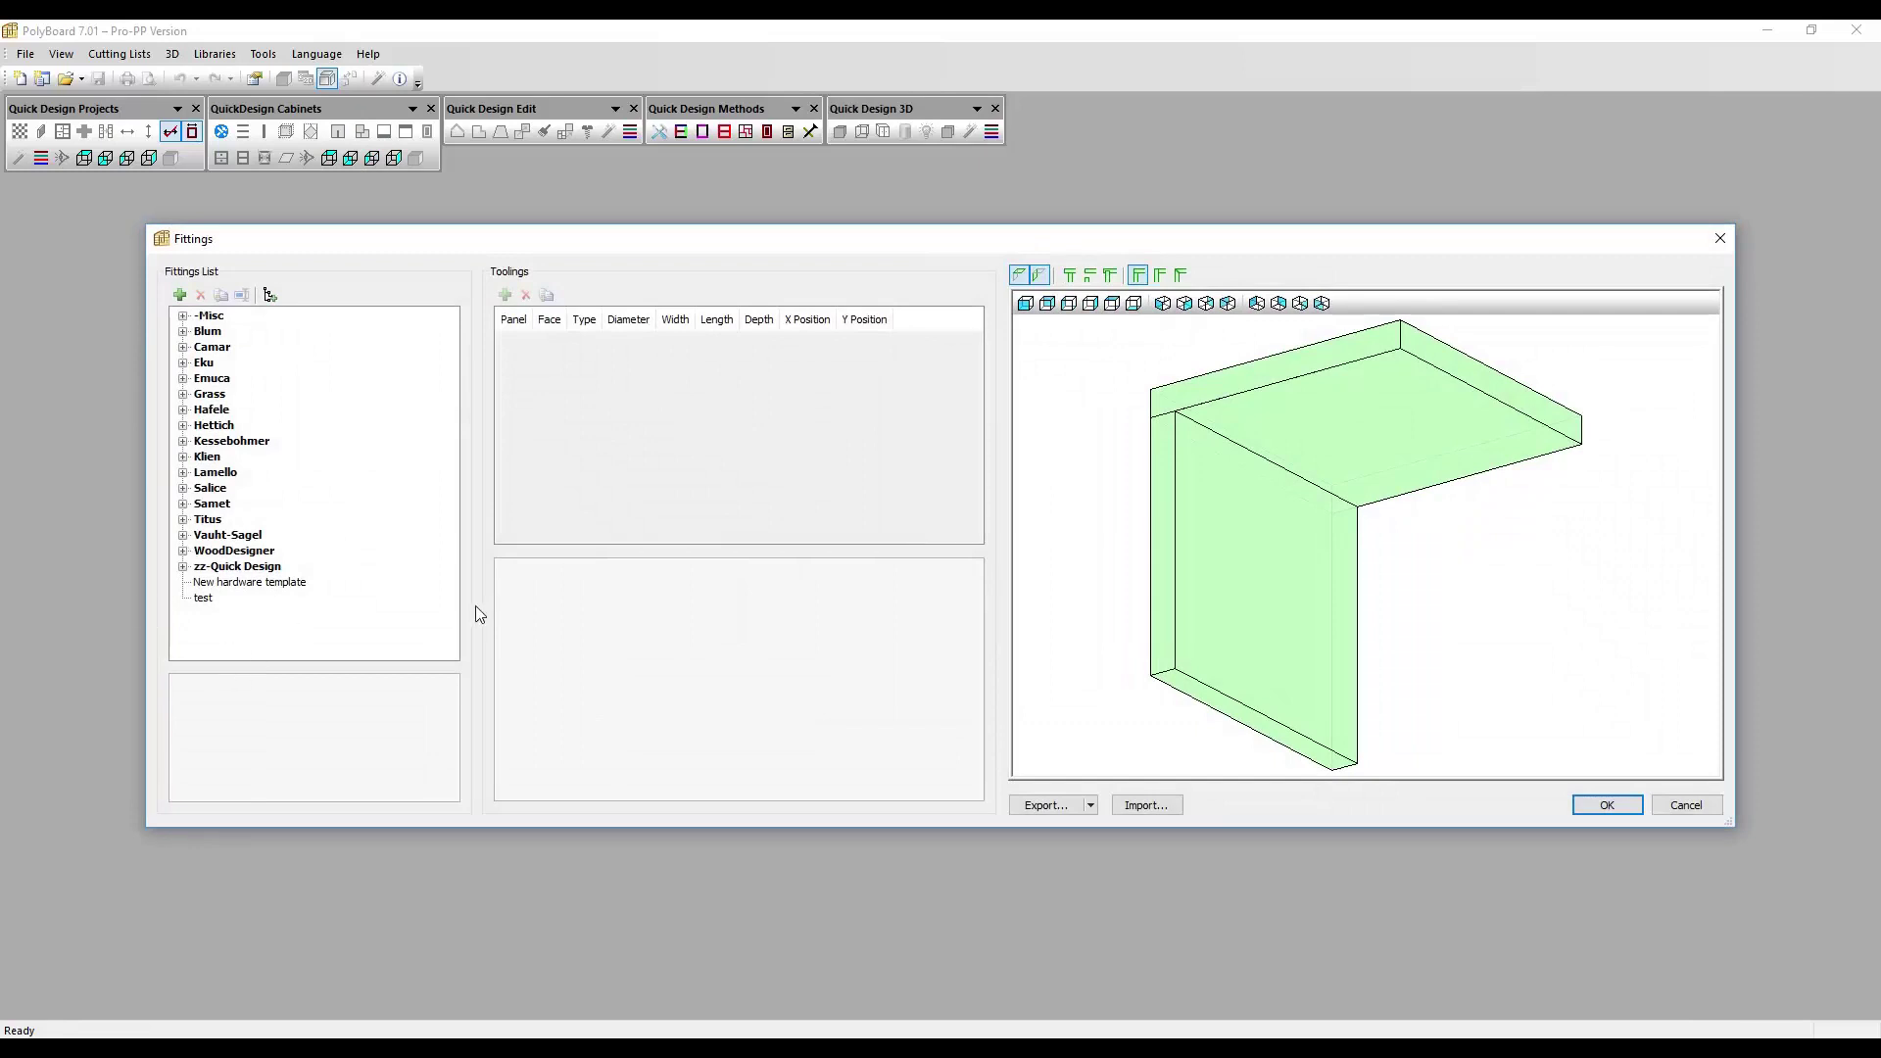
key("Escape")
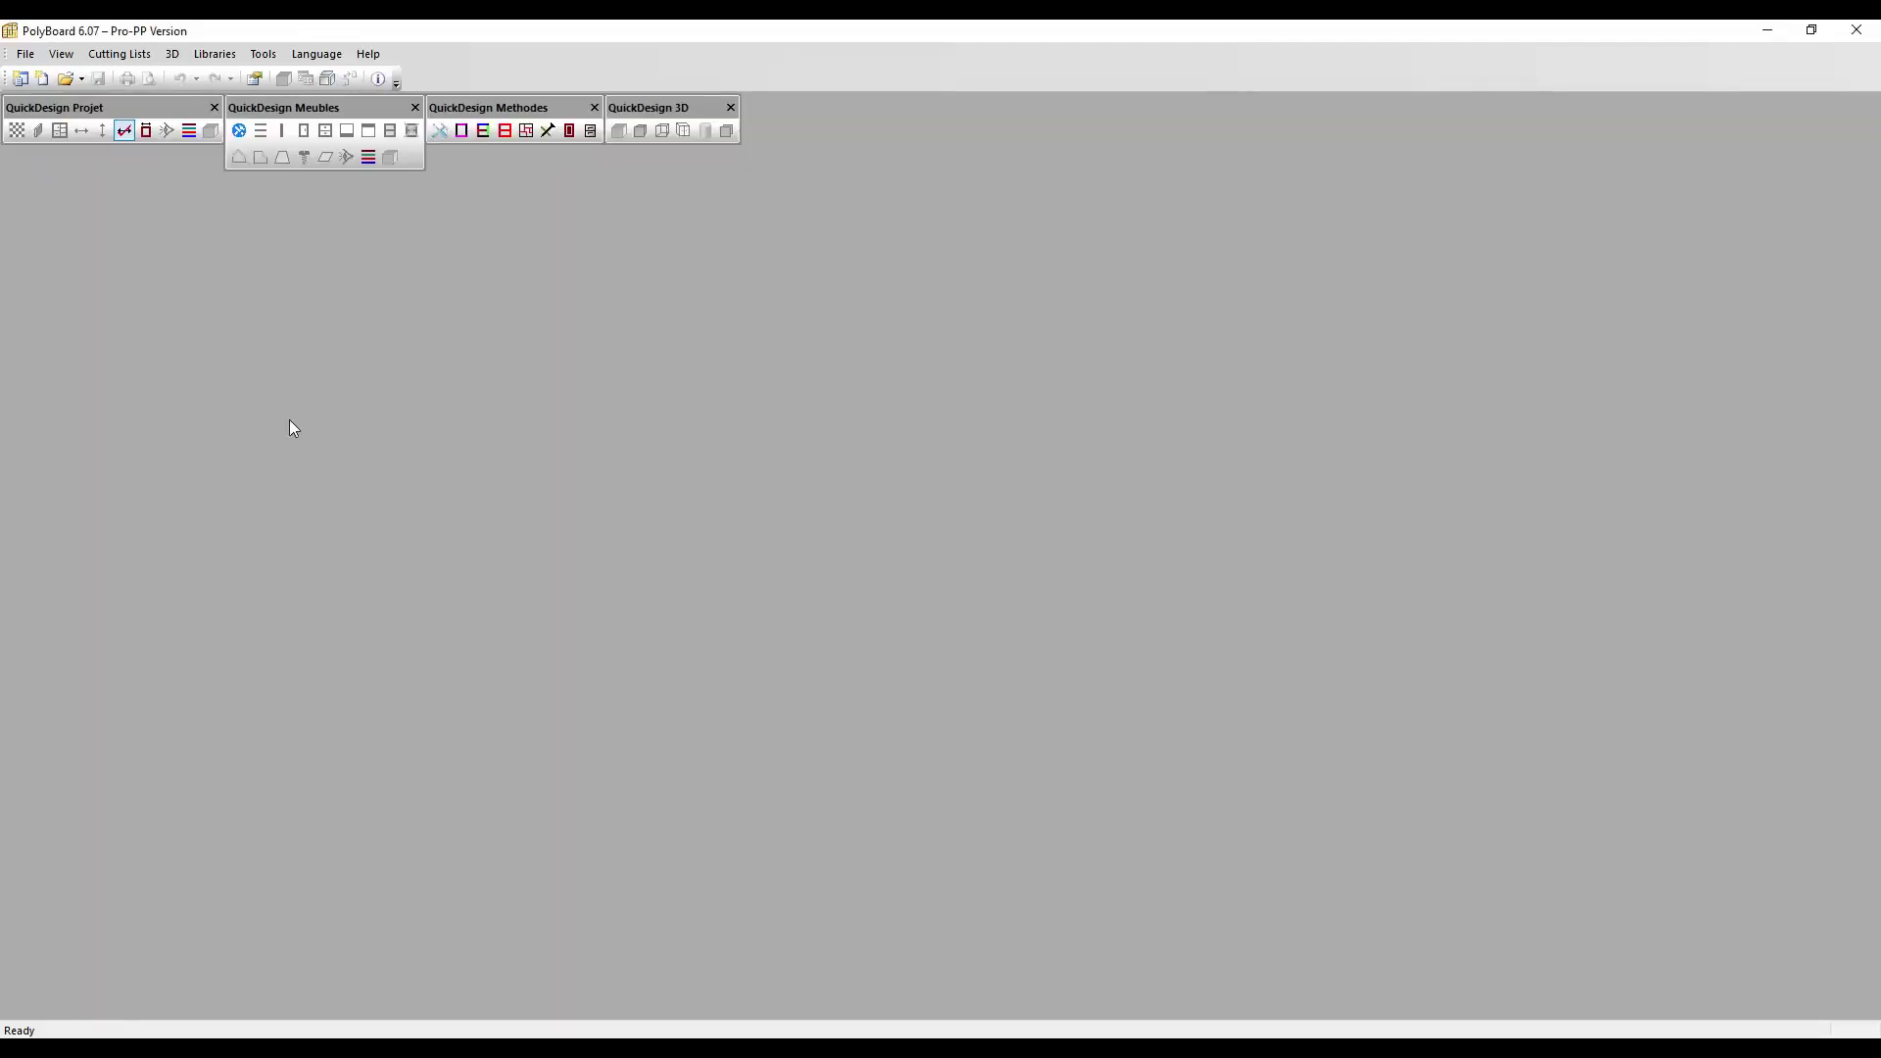
- Create Cabinet1 and apply the -compact method, with compact/0180 materials and compact//010 fitting link, to the whole cabinet
left_click(39, 86)
left_click(1100, 696)
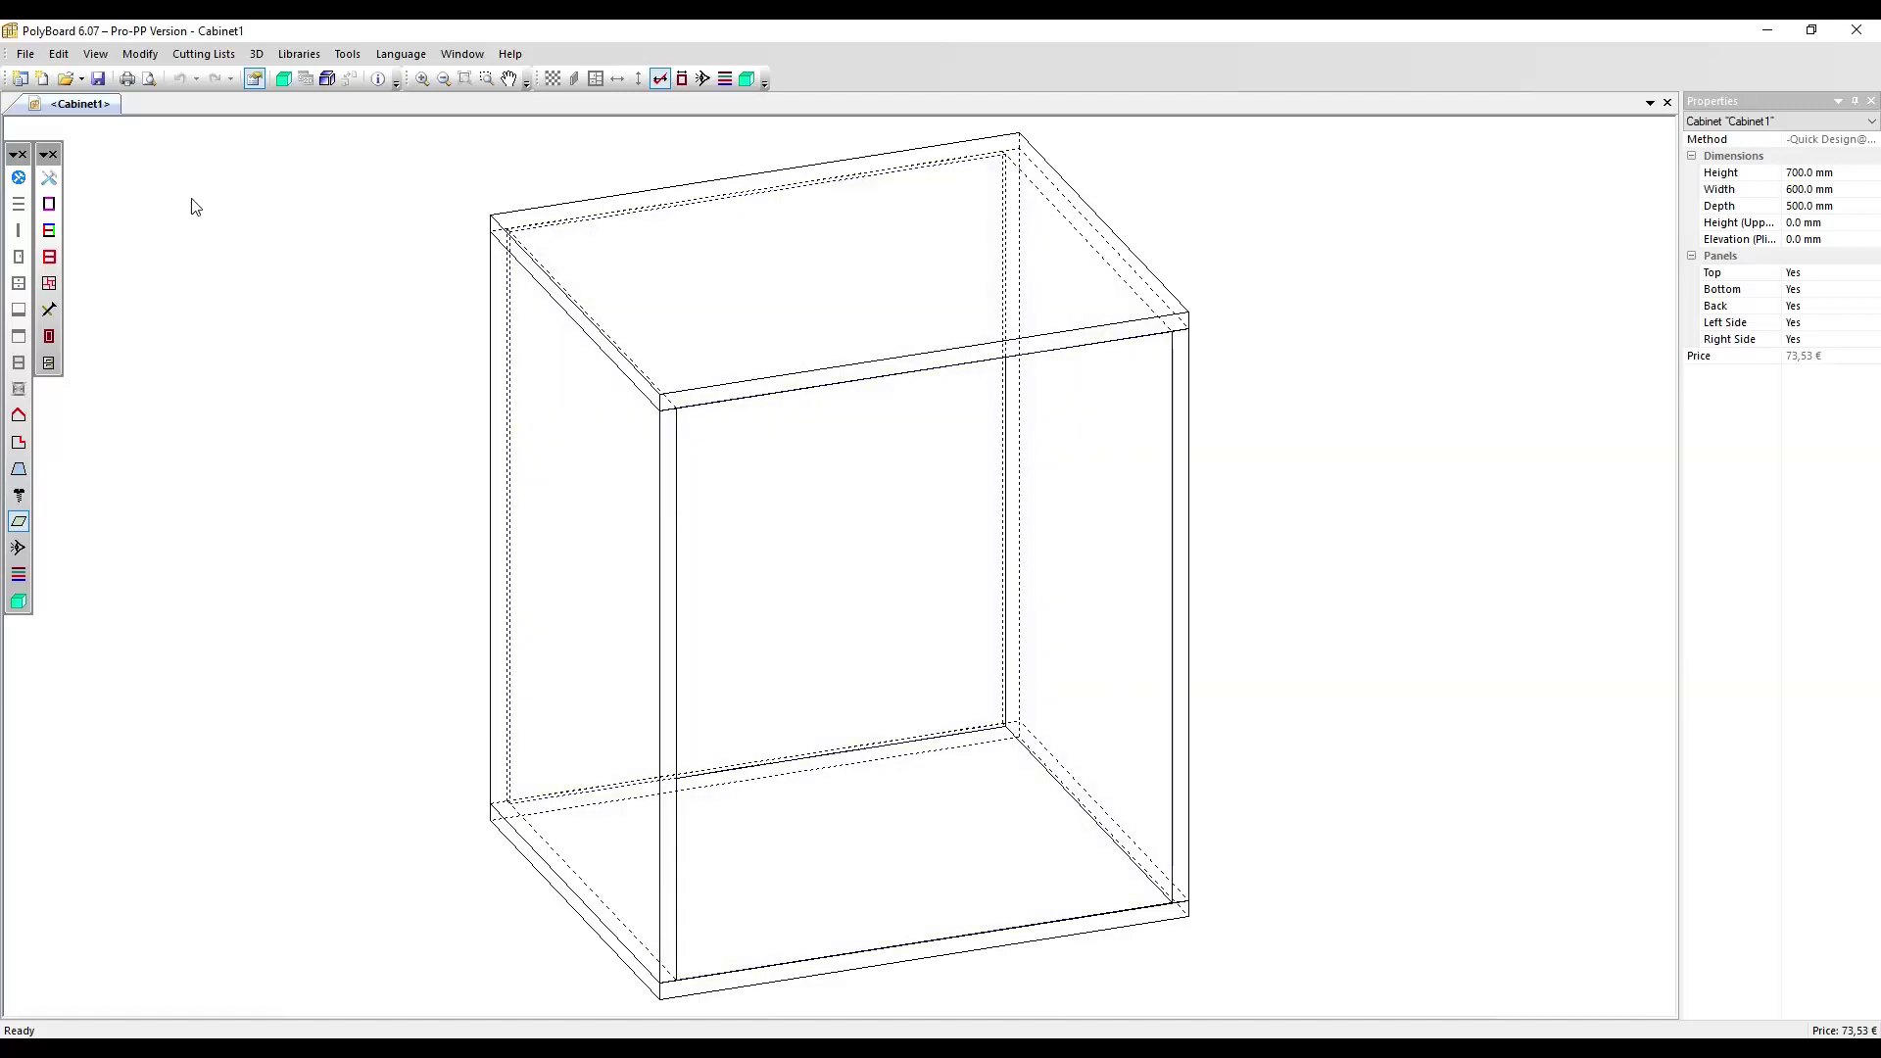
left_click(54, 180)
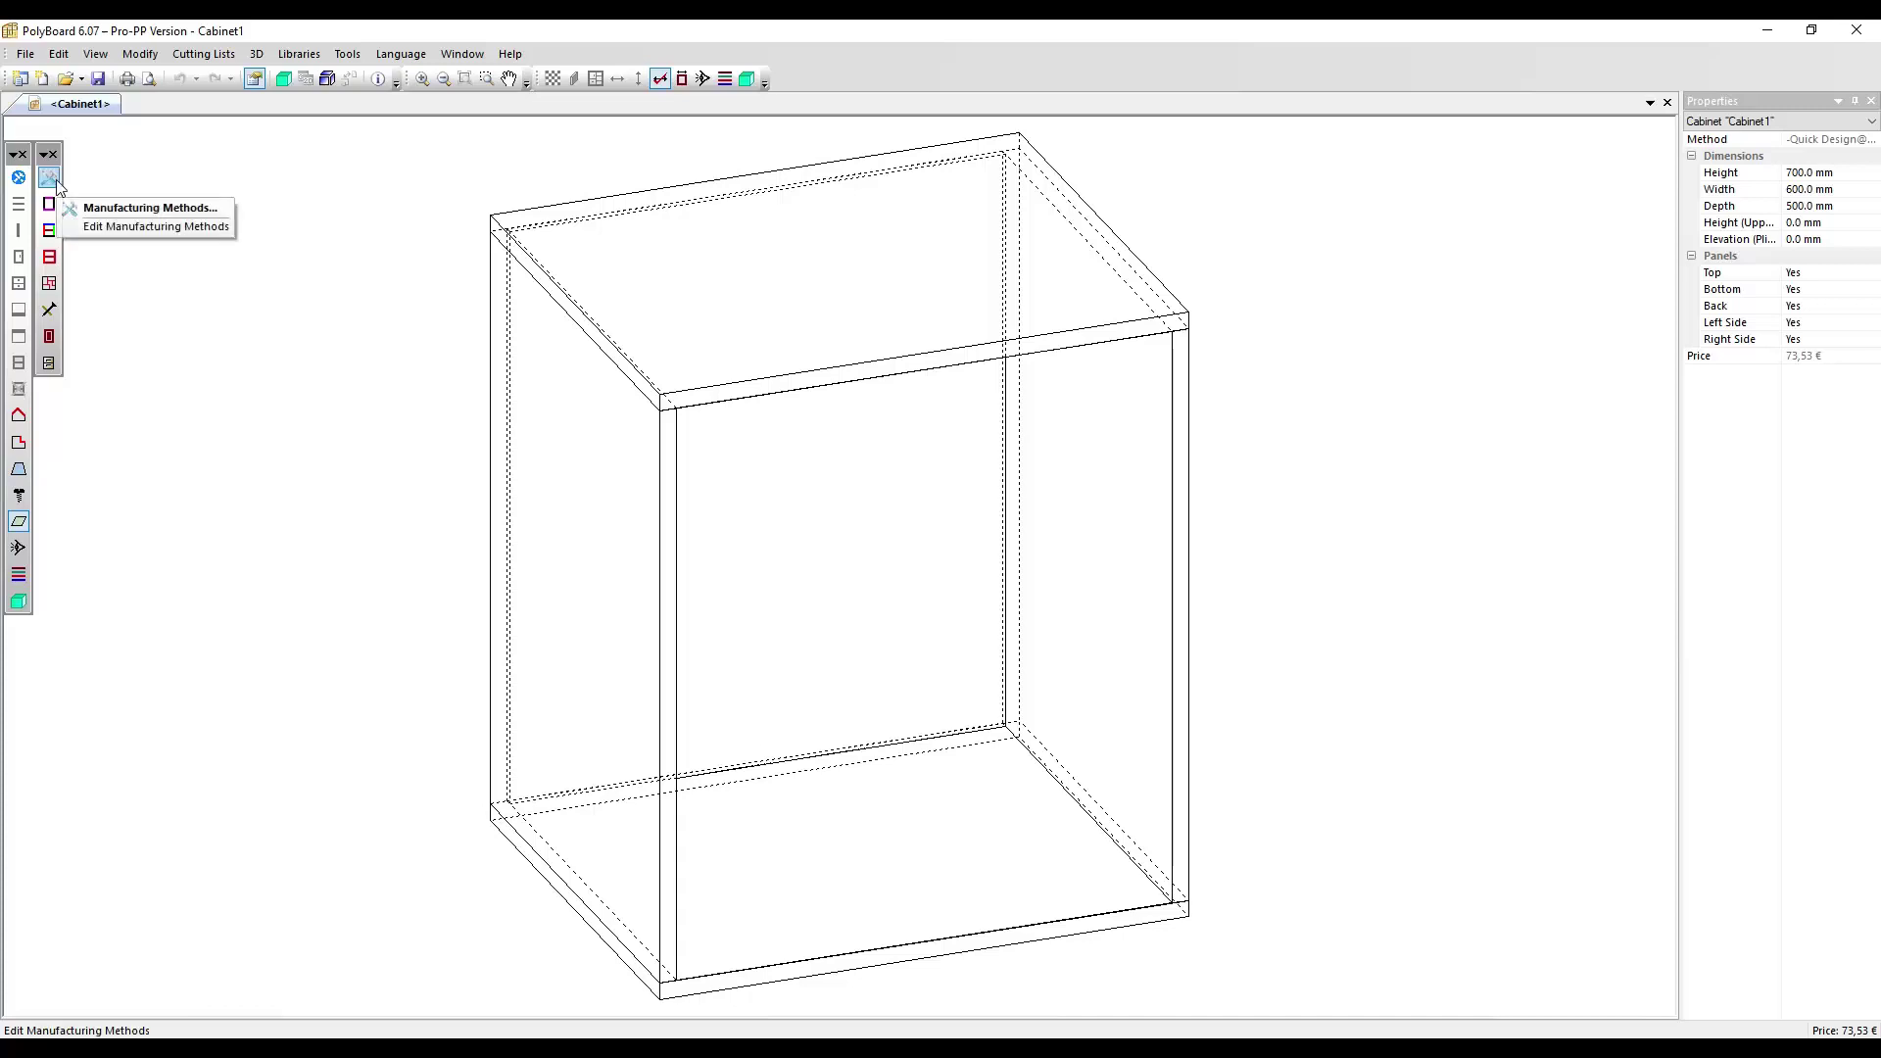
left_click(56, 181)
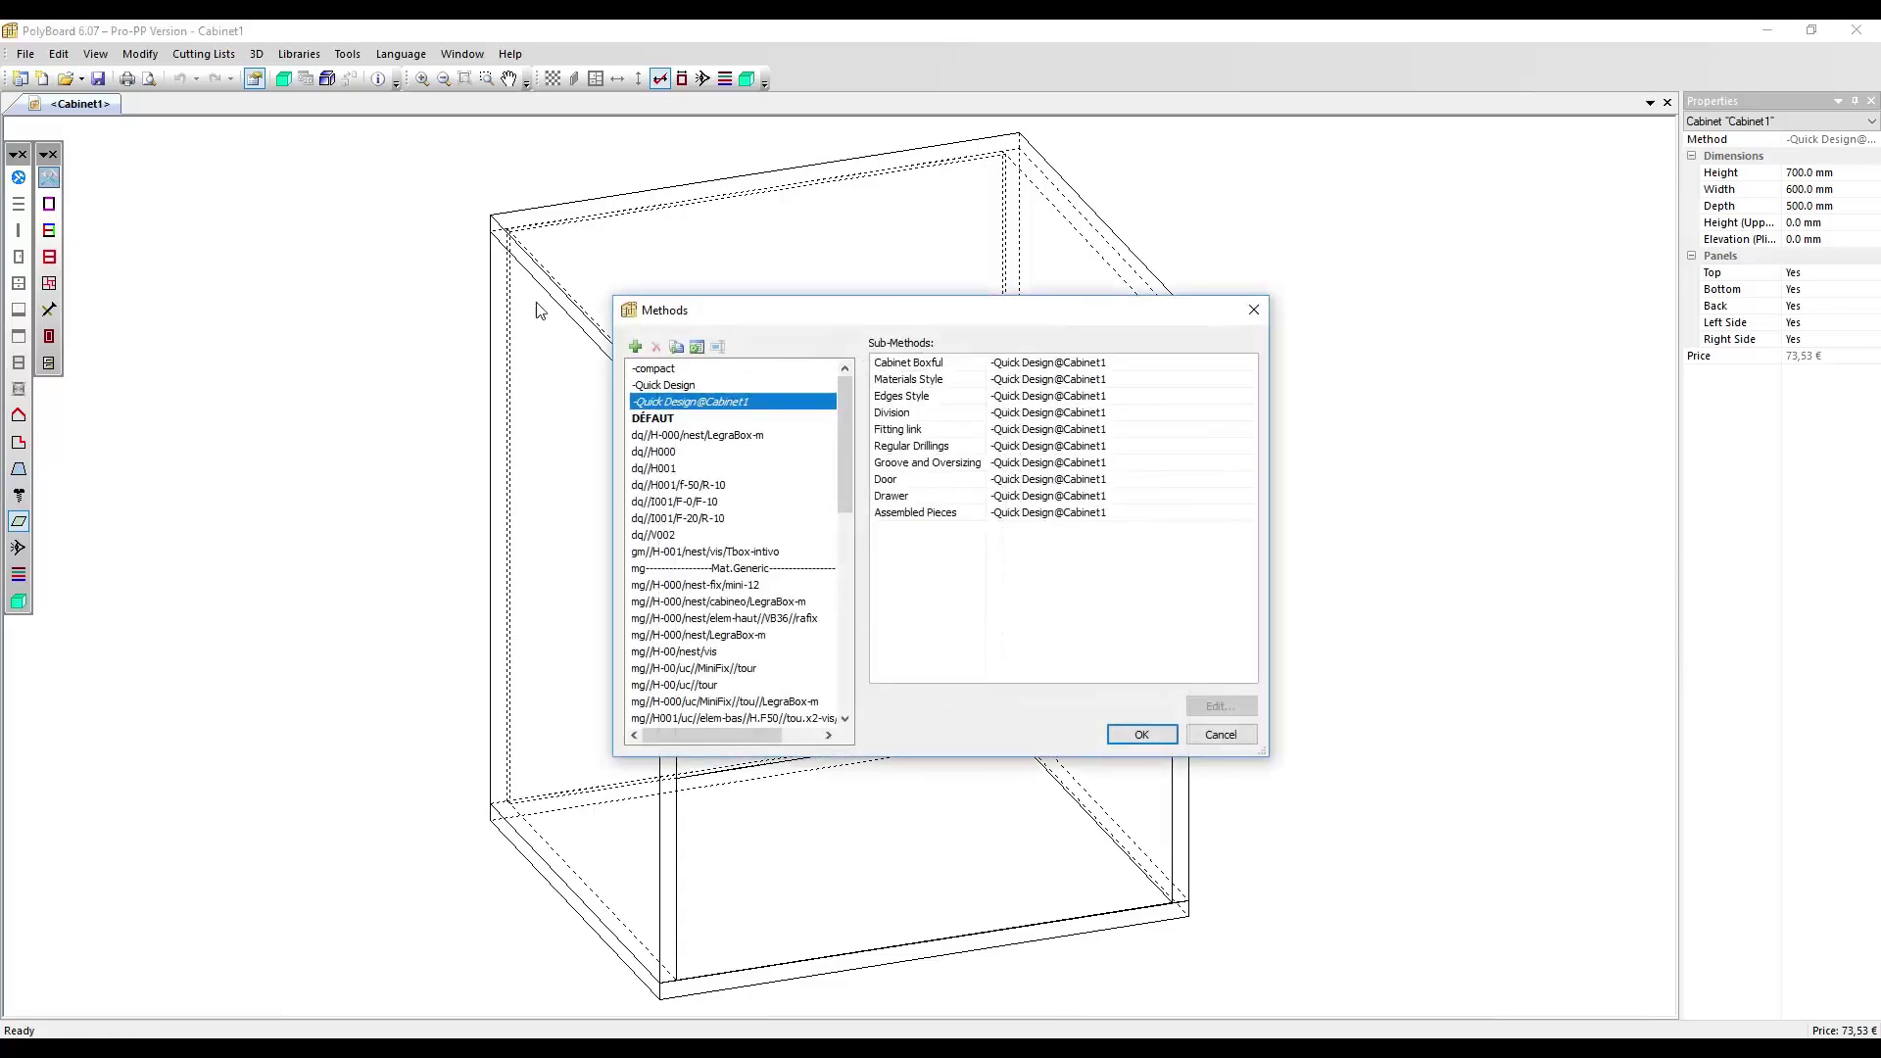
left_click(666, 370)
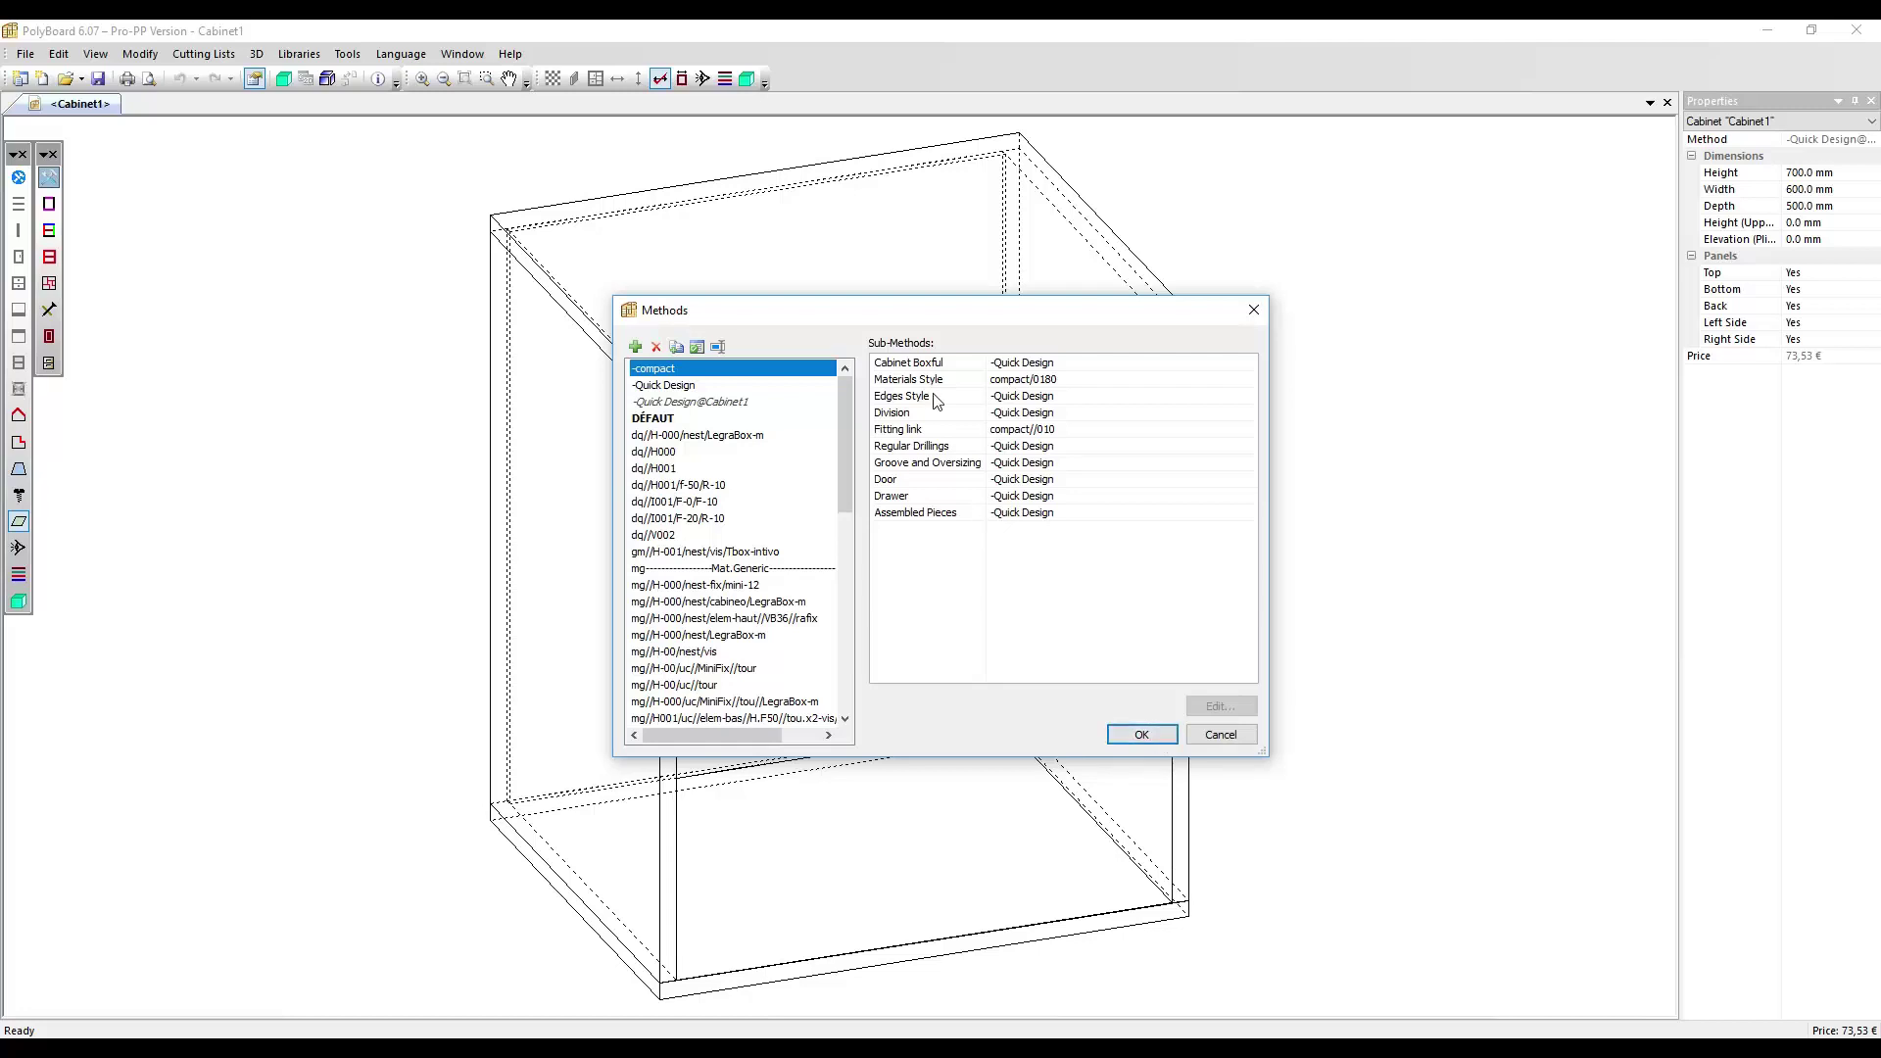
left_click(962, 382)
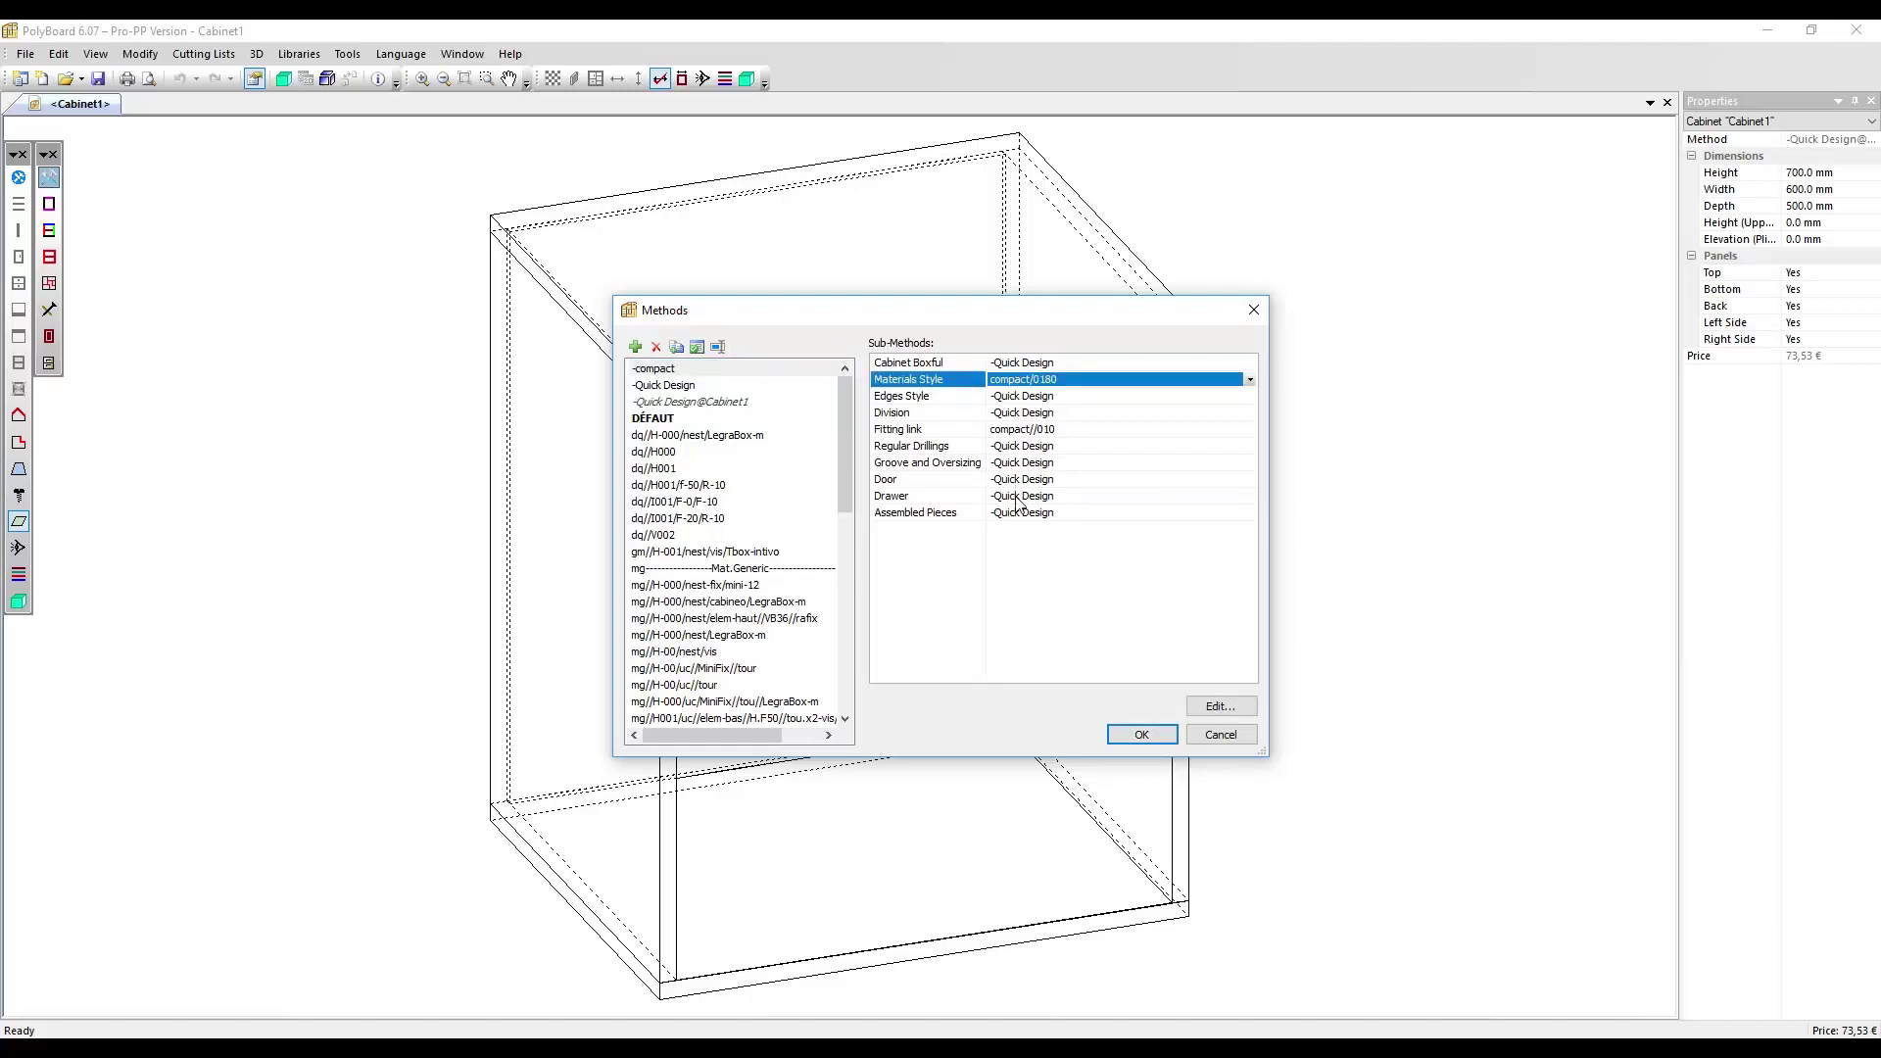
left_click(920, 432)
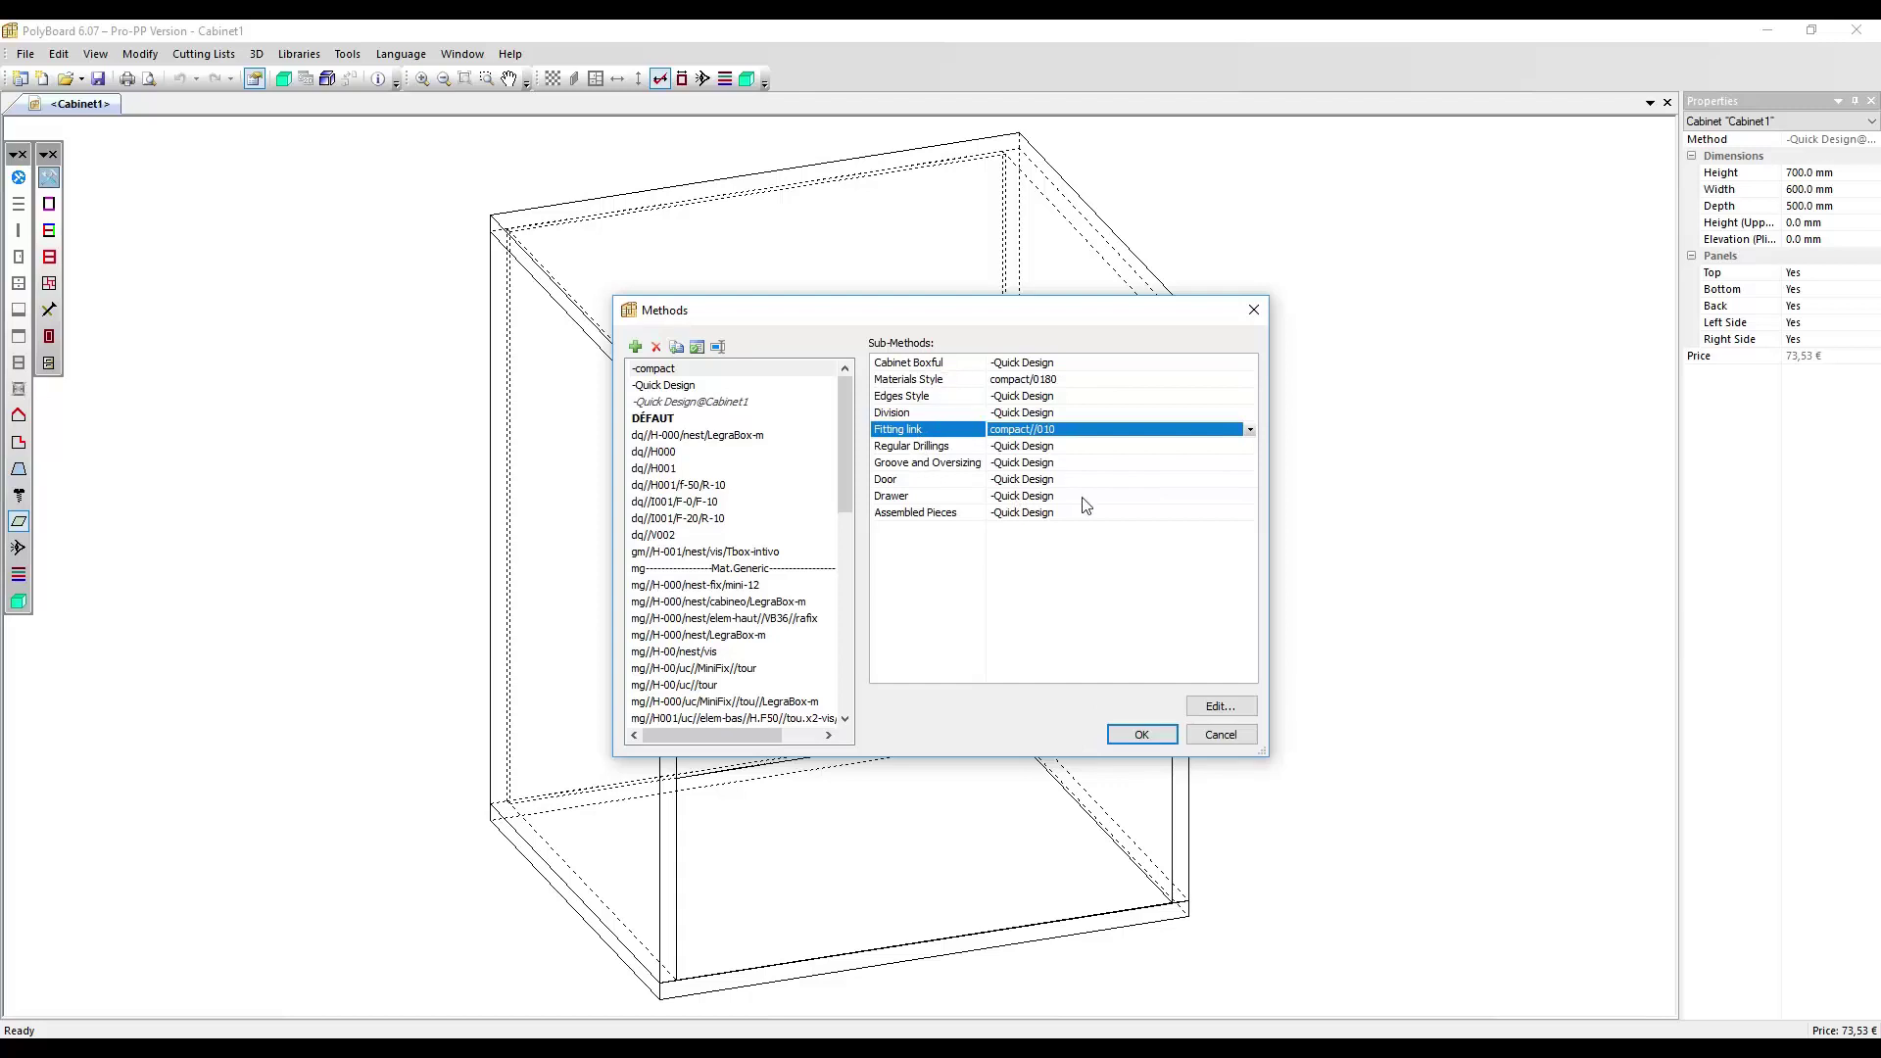
left_click(1139, 735)
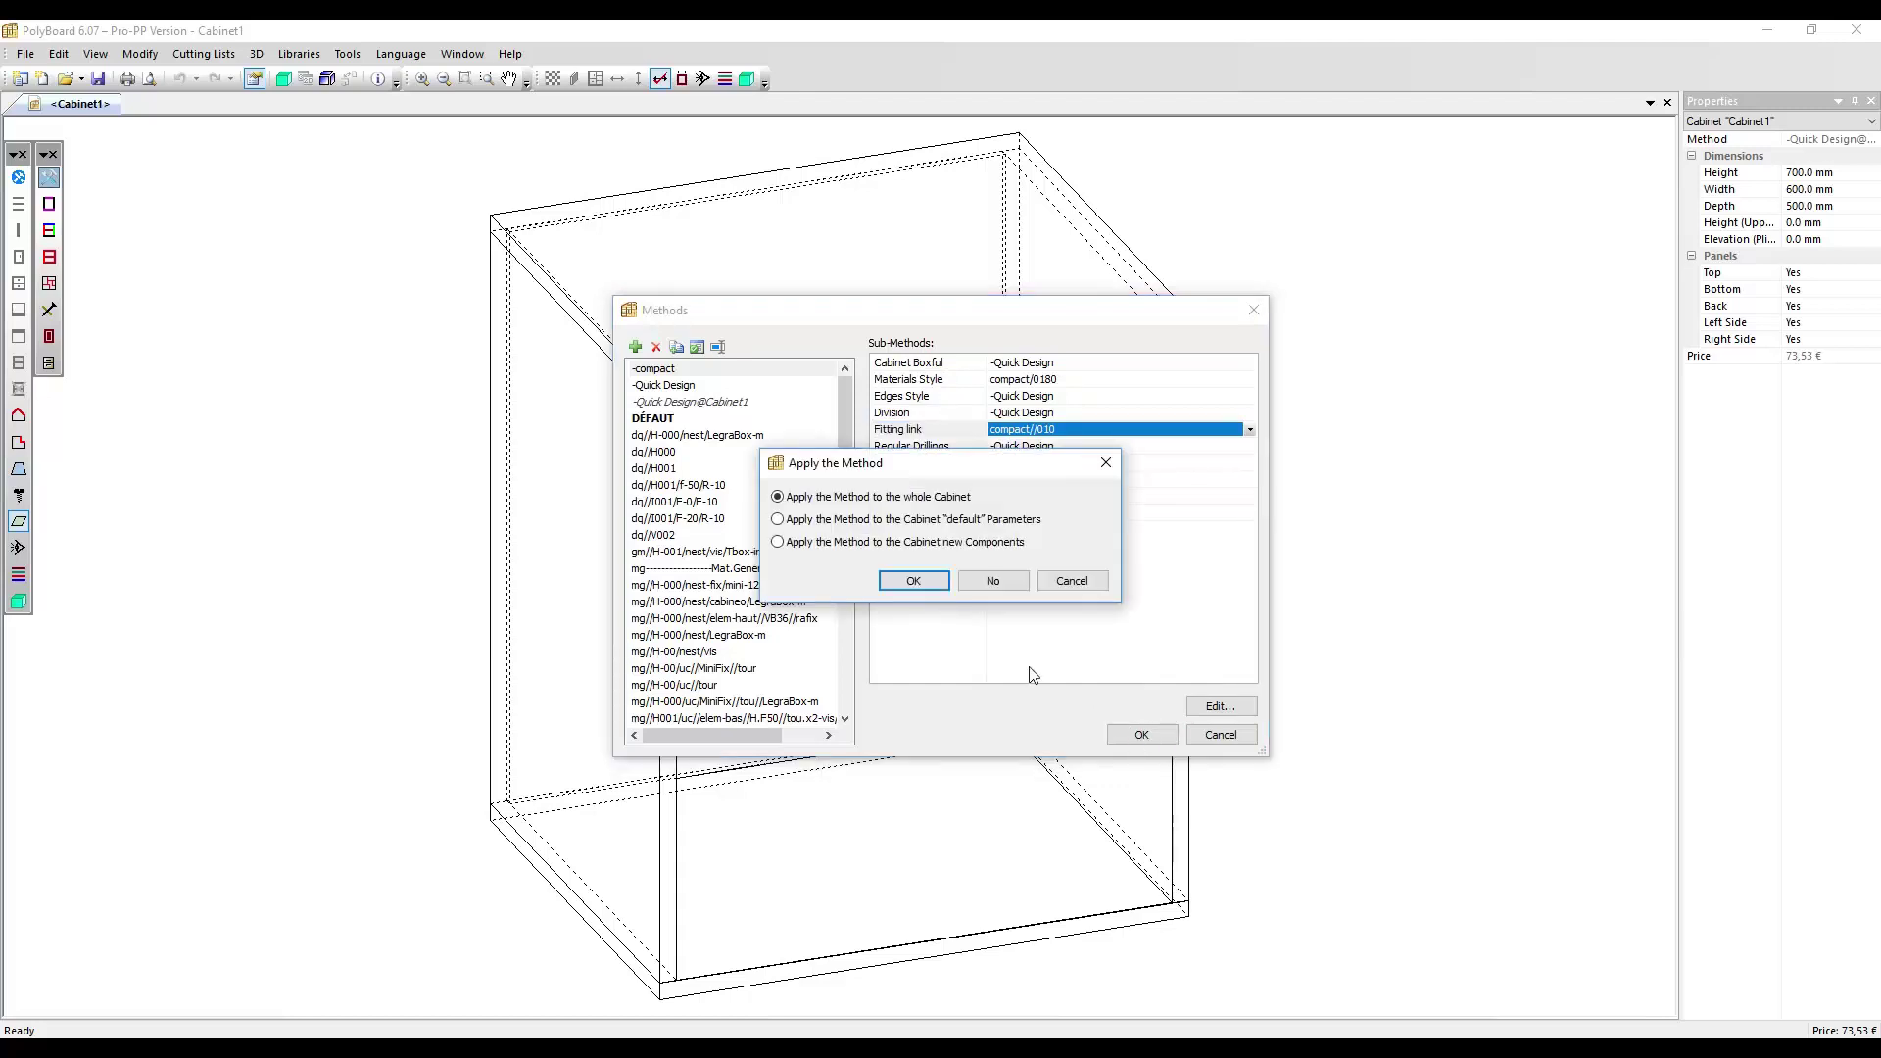
left_click(911, 578)
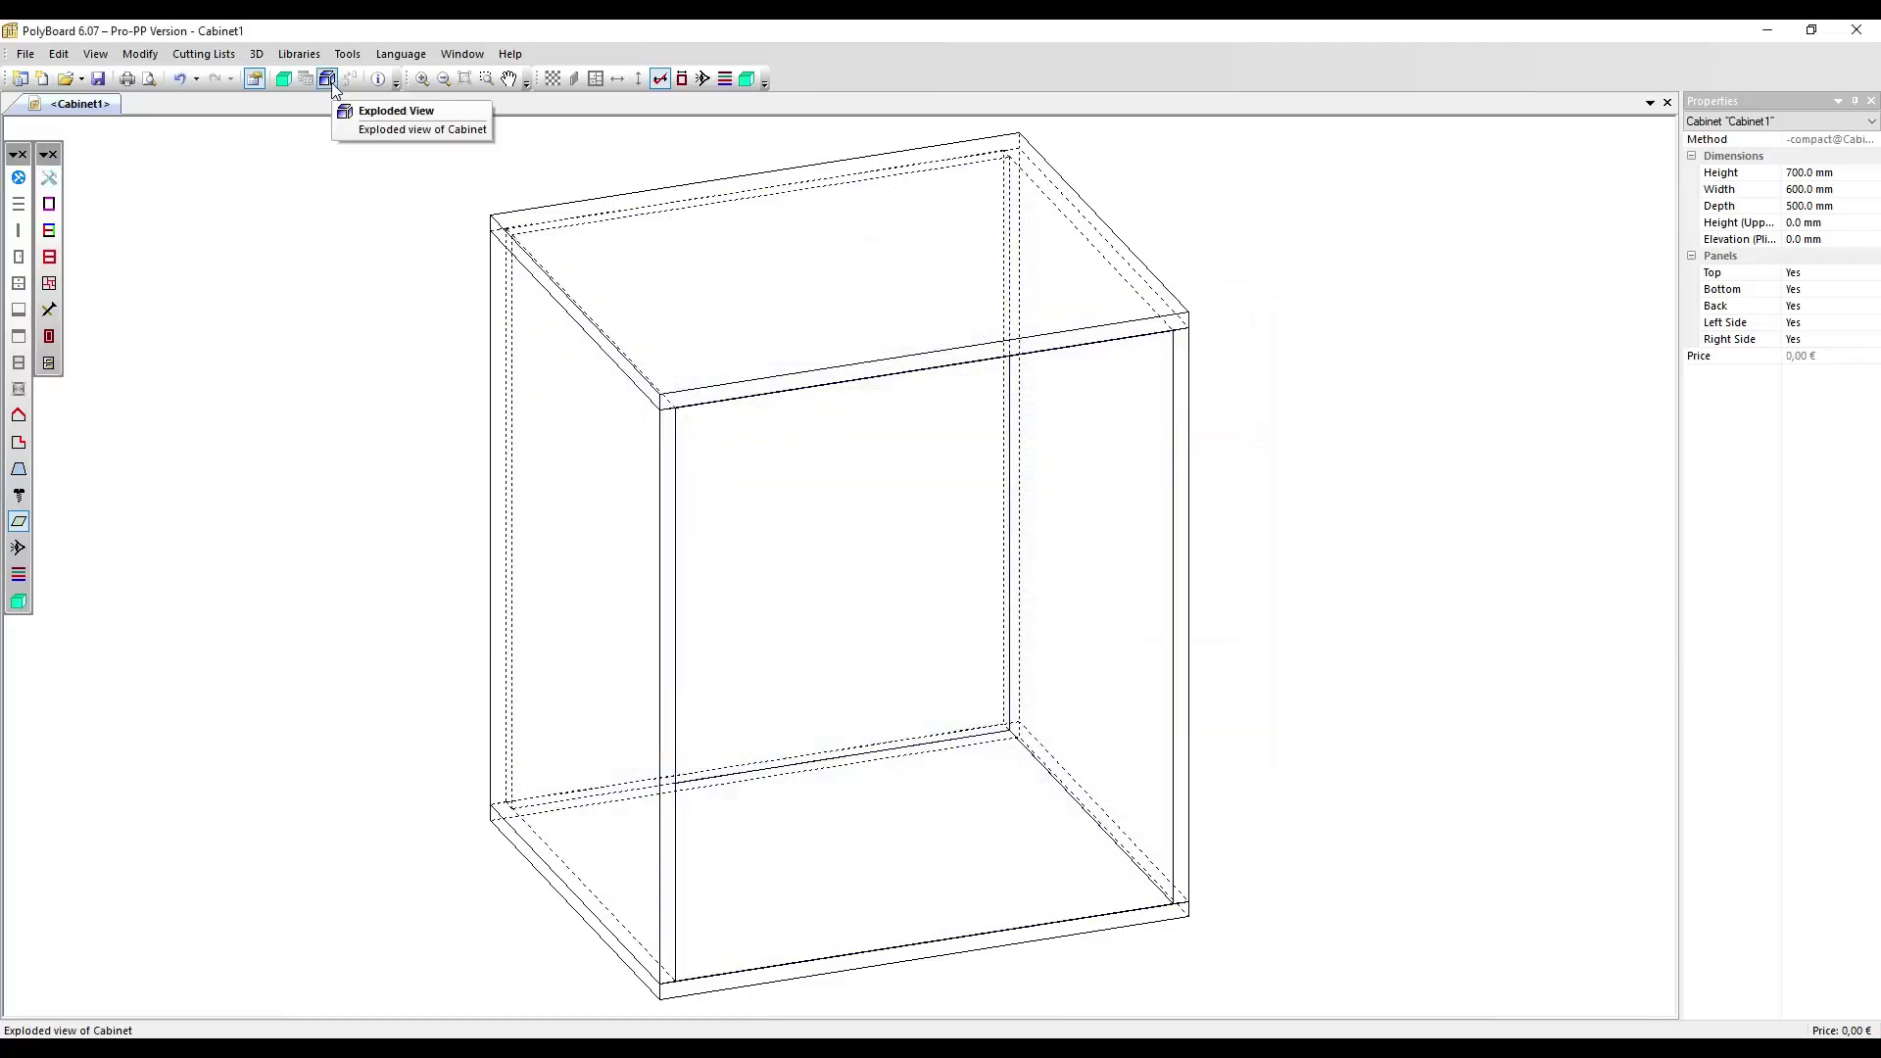
- Explode Cabinet1 into numbered panels and show the top panel's compact 0180, 18 mm properties
left_click(328, 80)
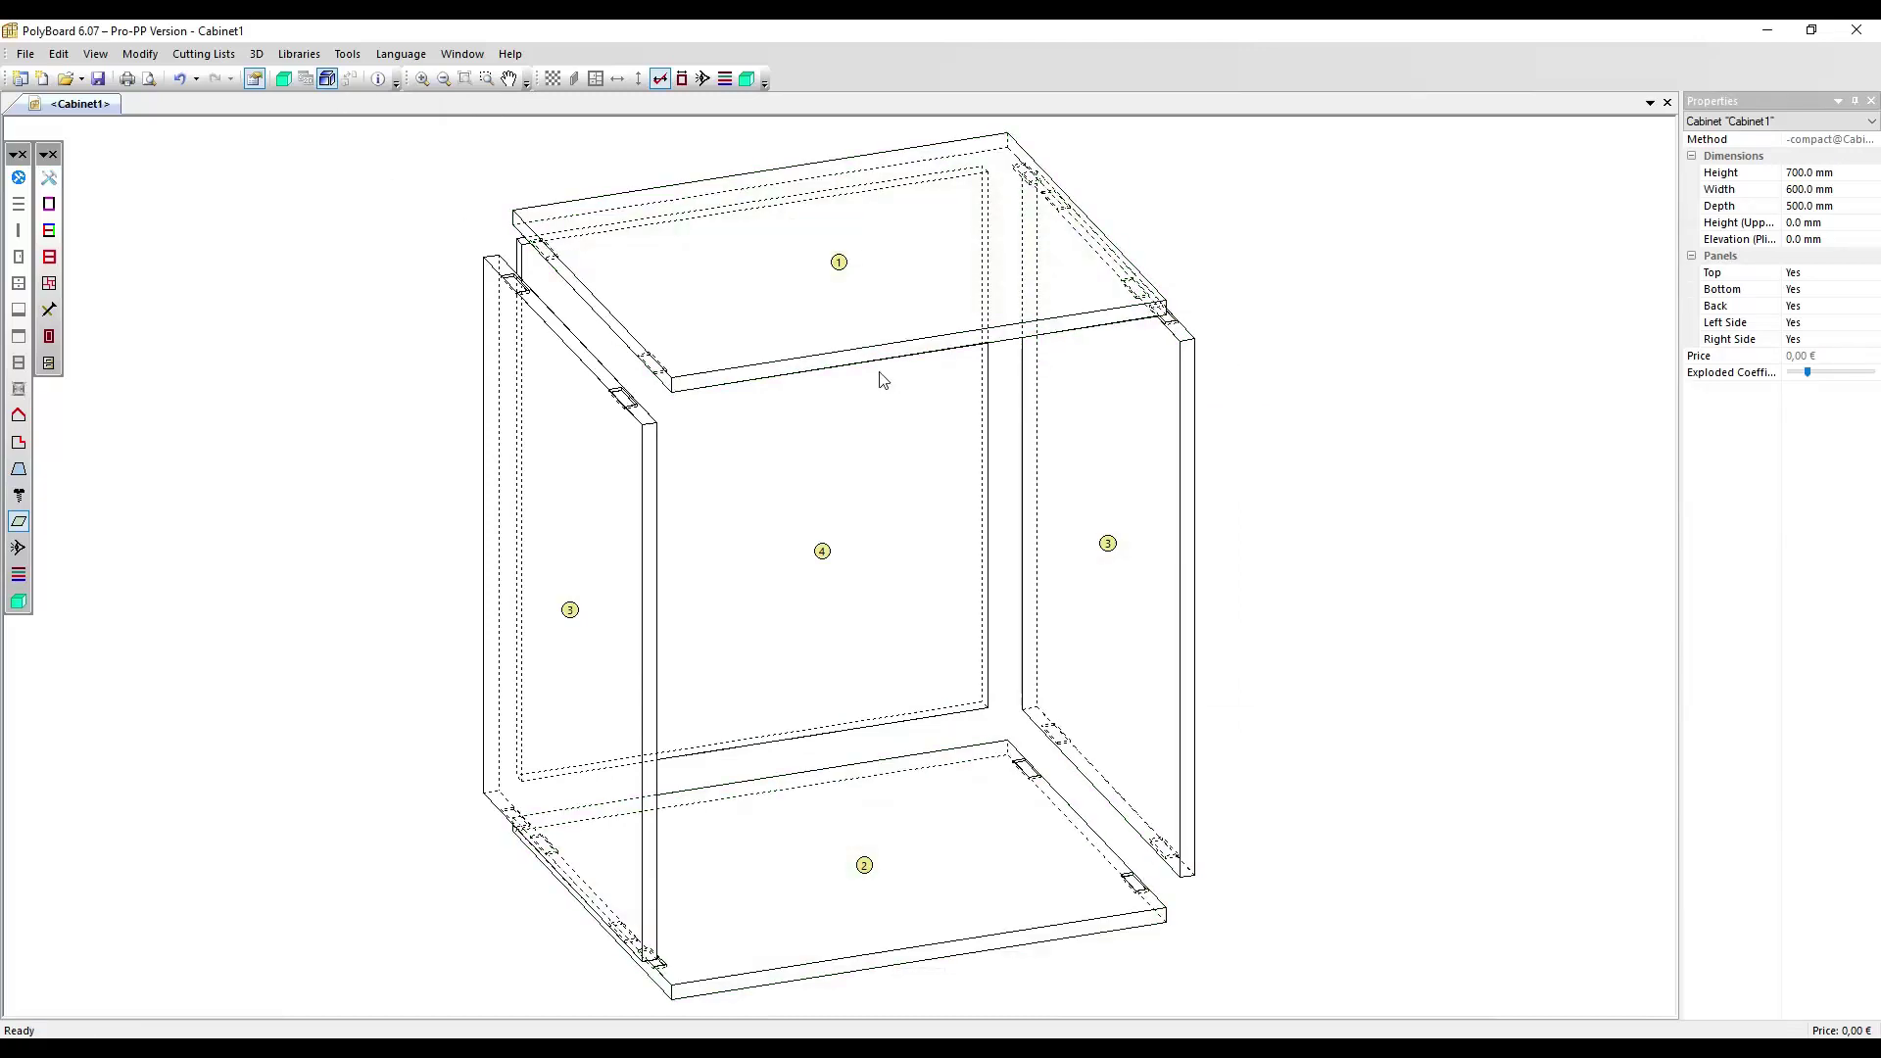
left_click(907, 363)
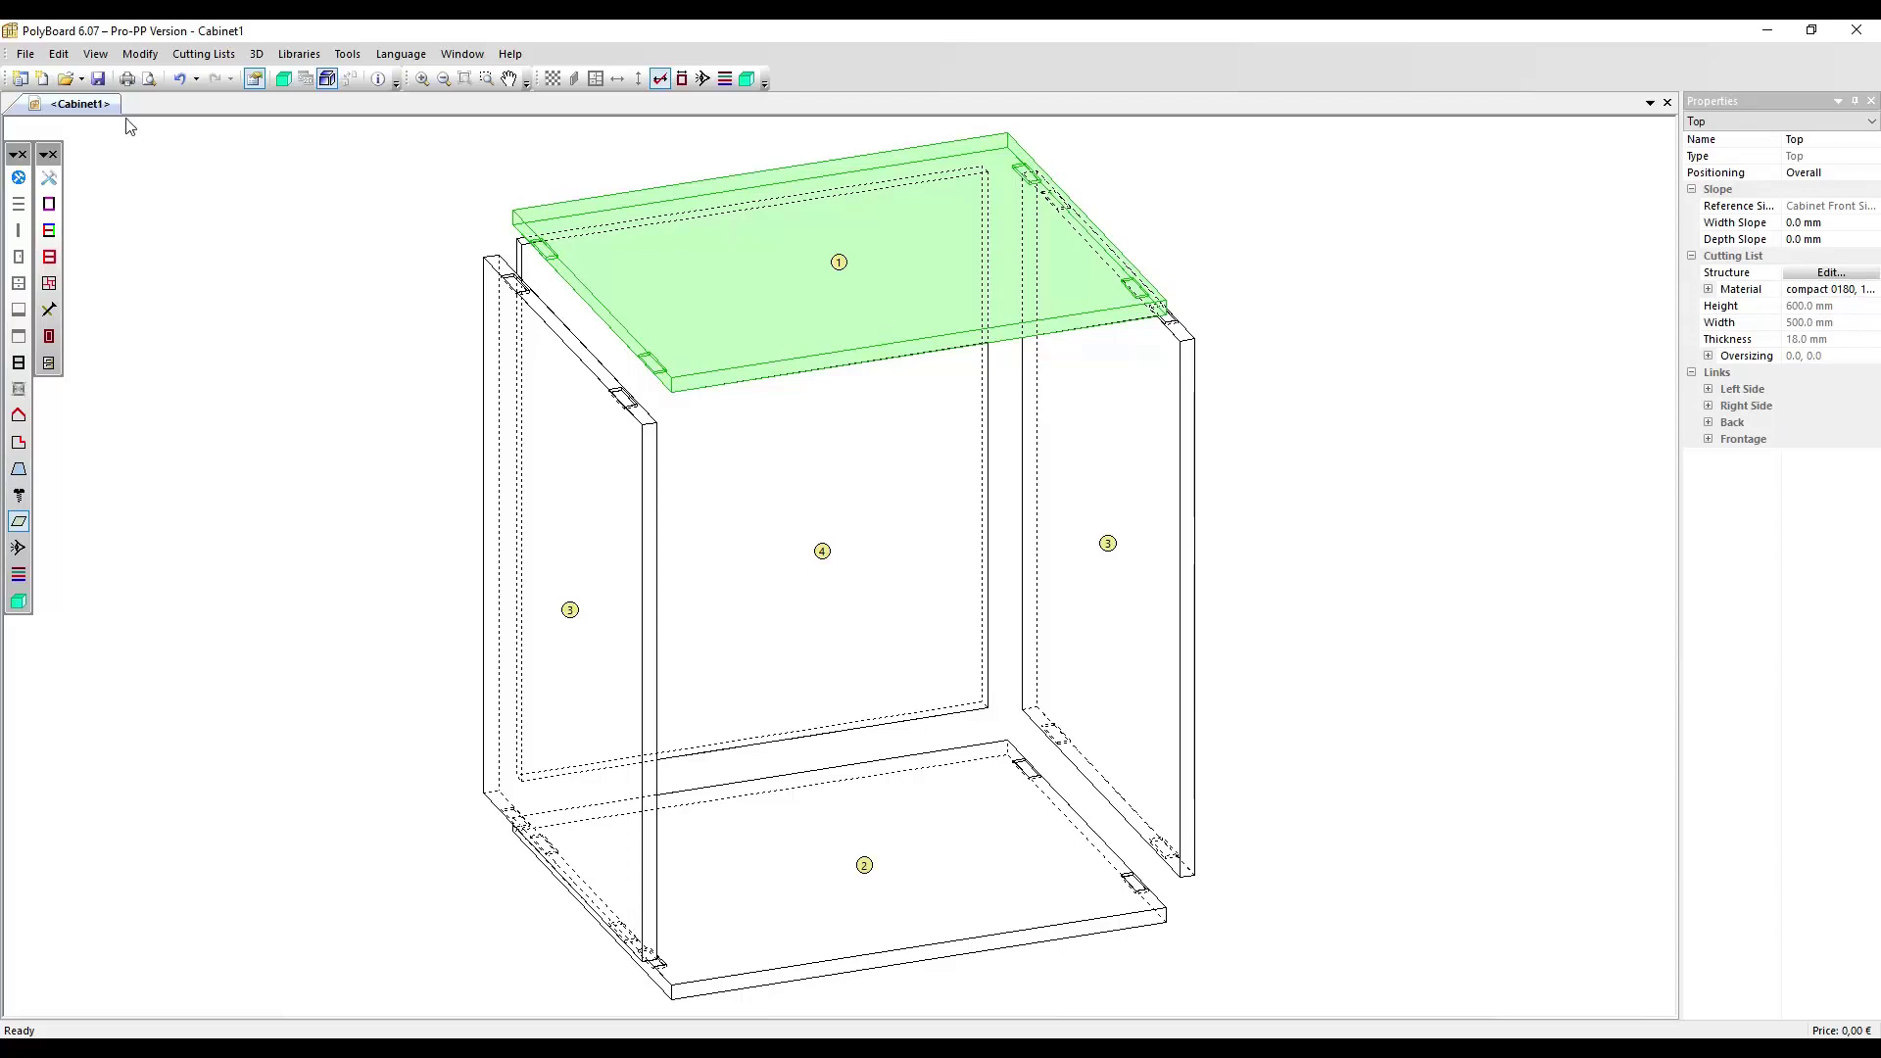
- Save the cabinet under the file name 'compact 010'
left_click(98, 78)
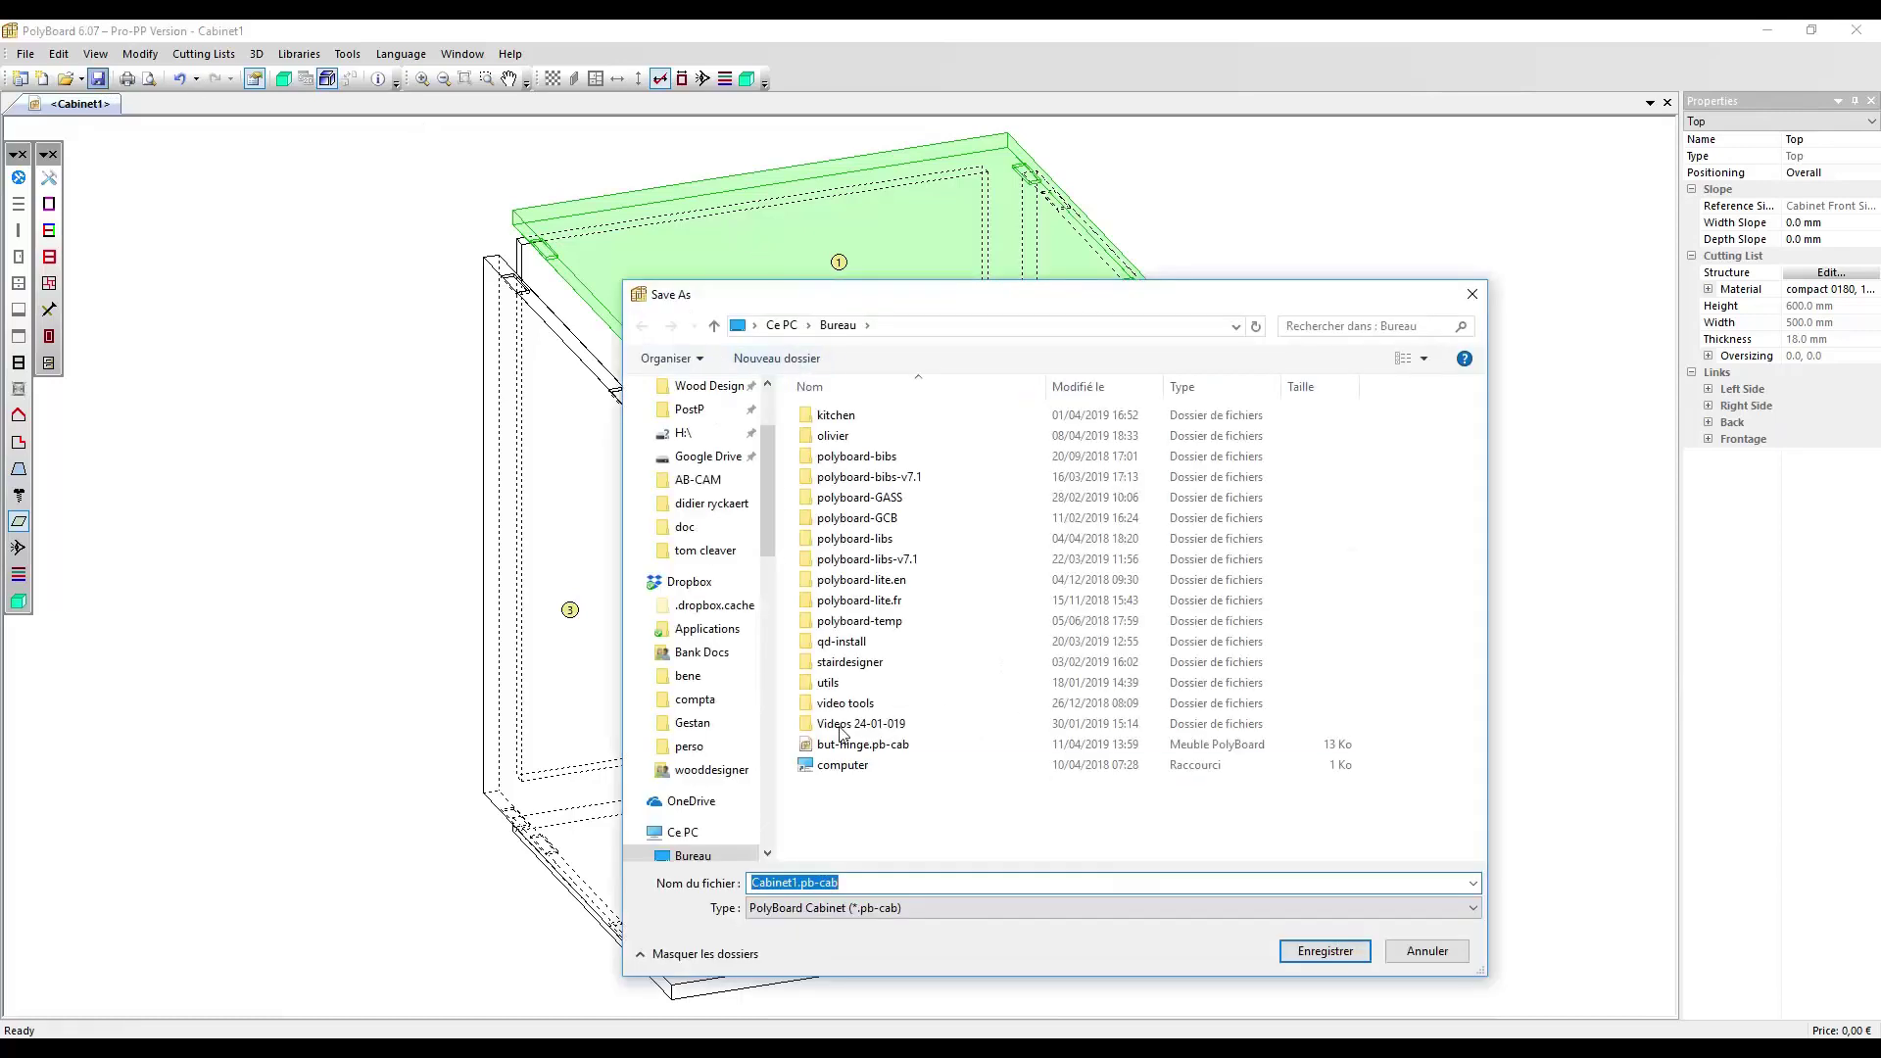
type("compact")
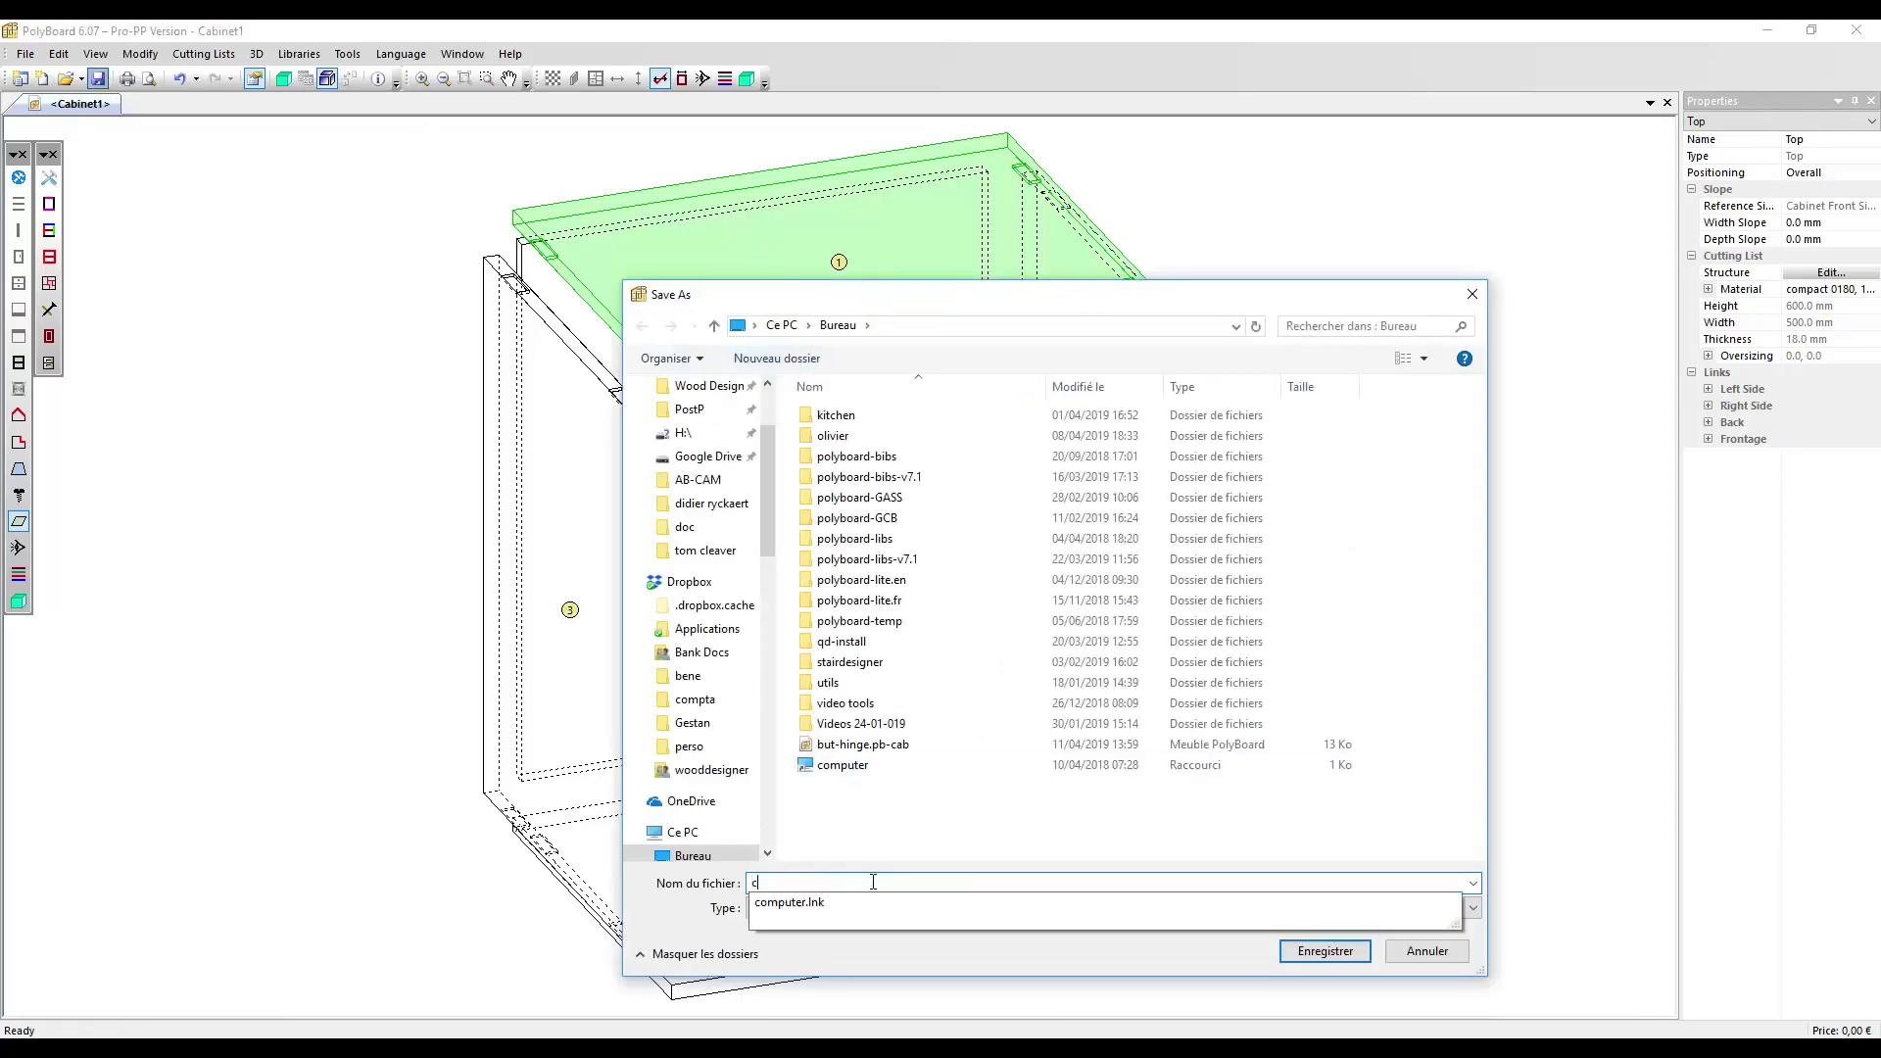
type(" 010")
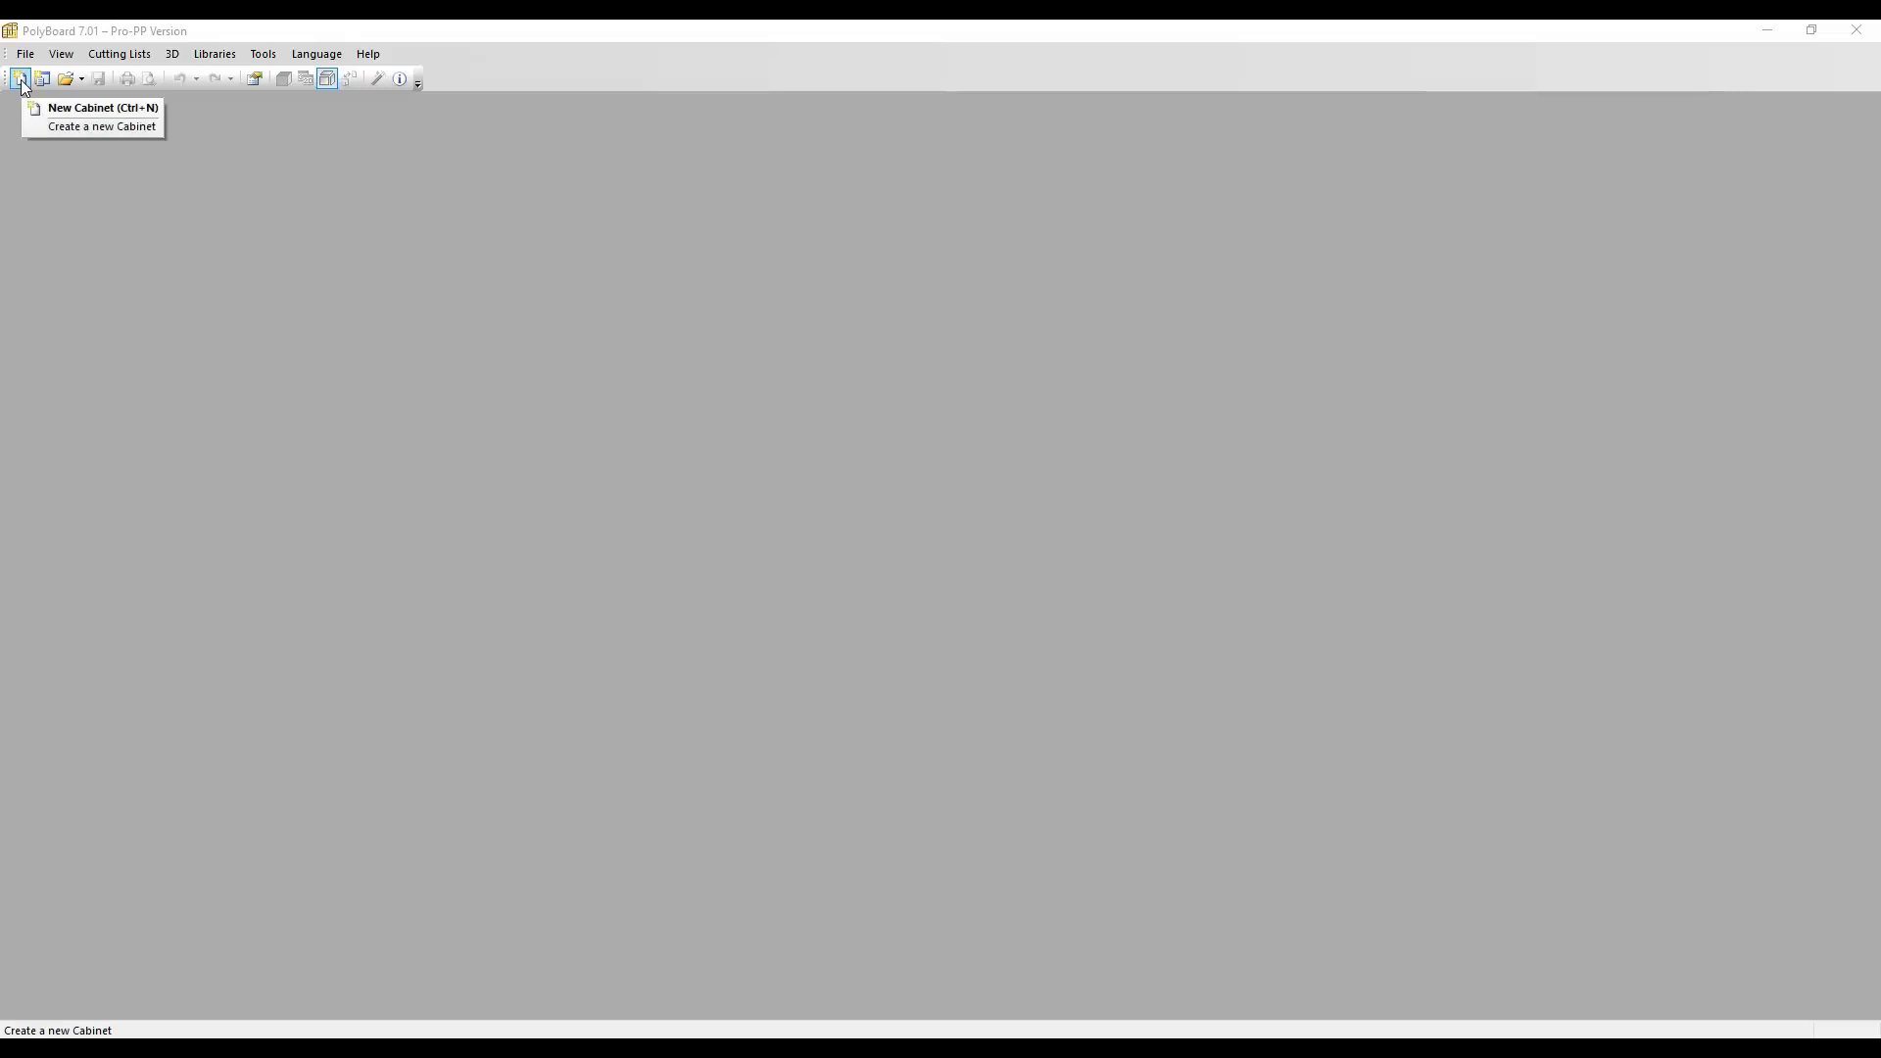
- Open compact 010.pb-cab from the desktop in PolyBoard 7.01
left_click(66, 79)
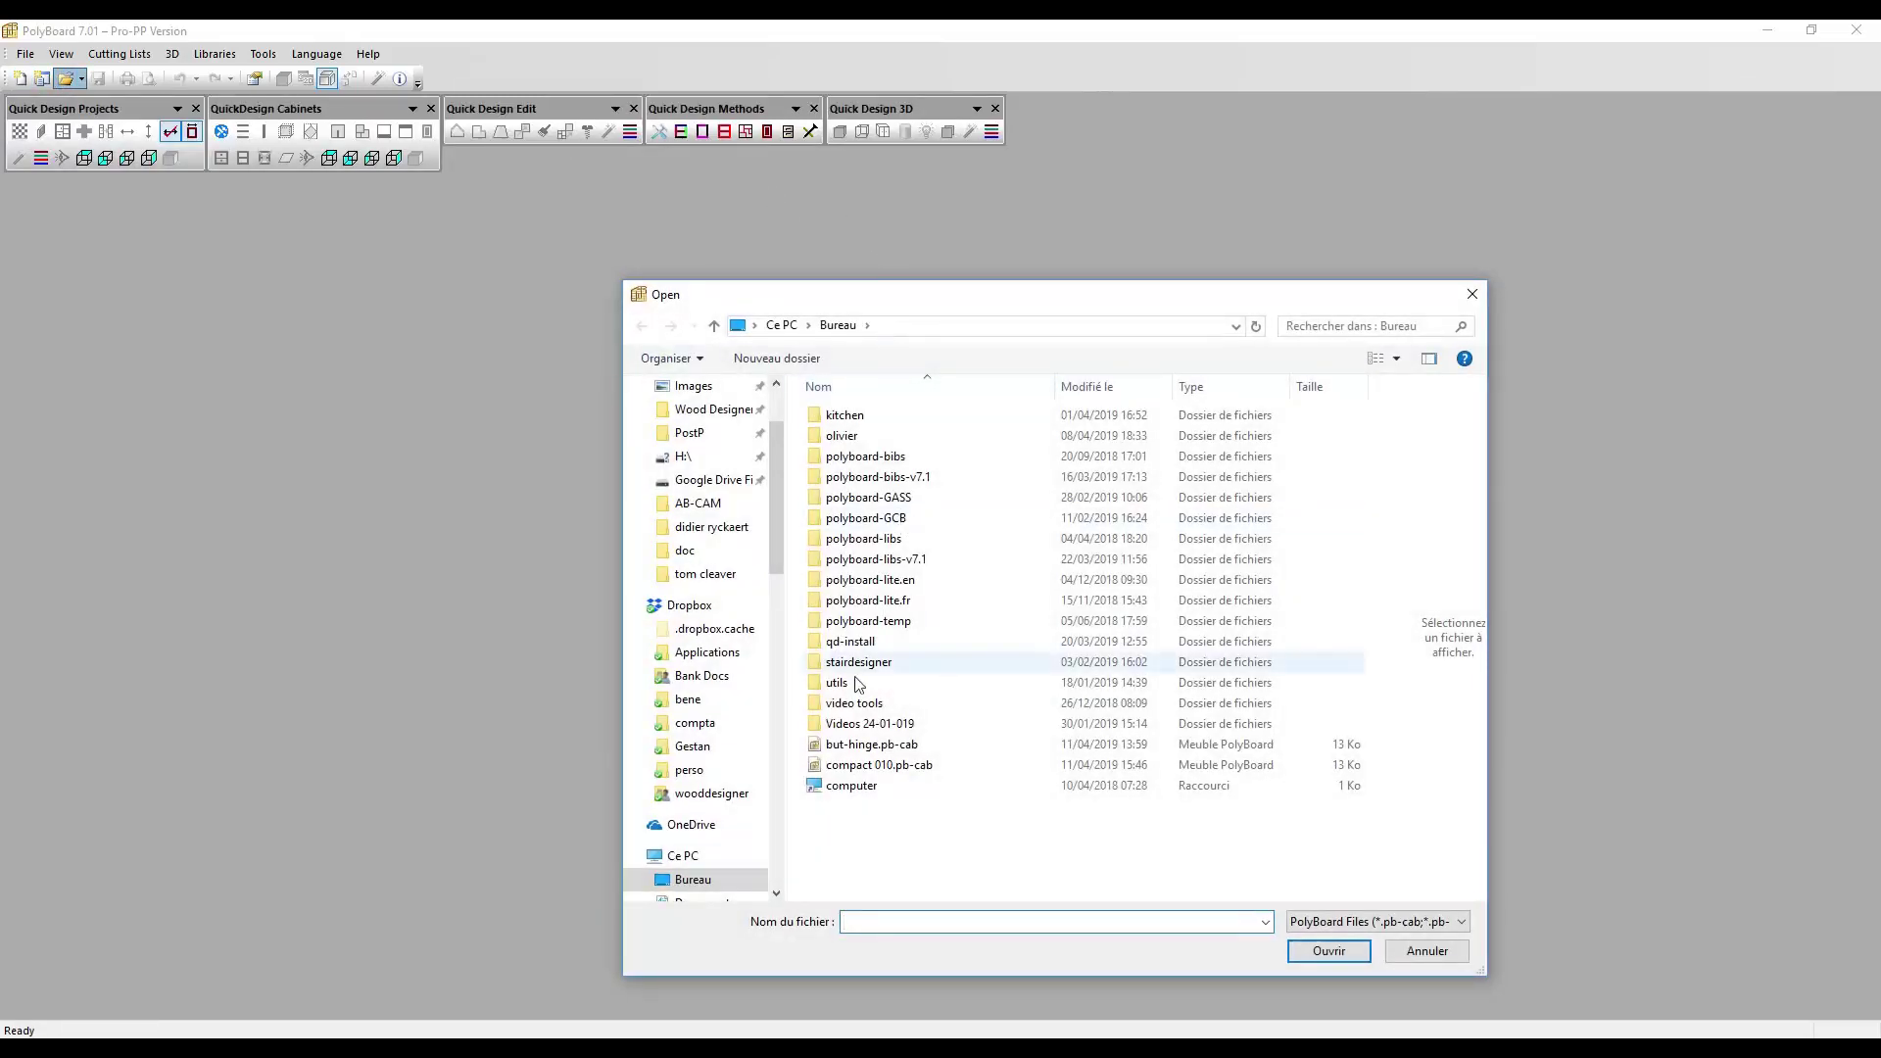
double_click(848, 767)
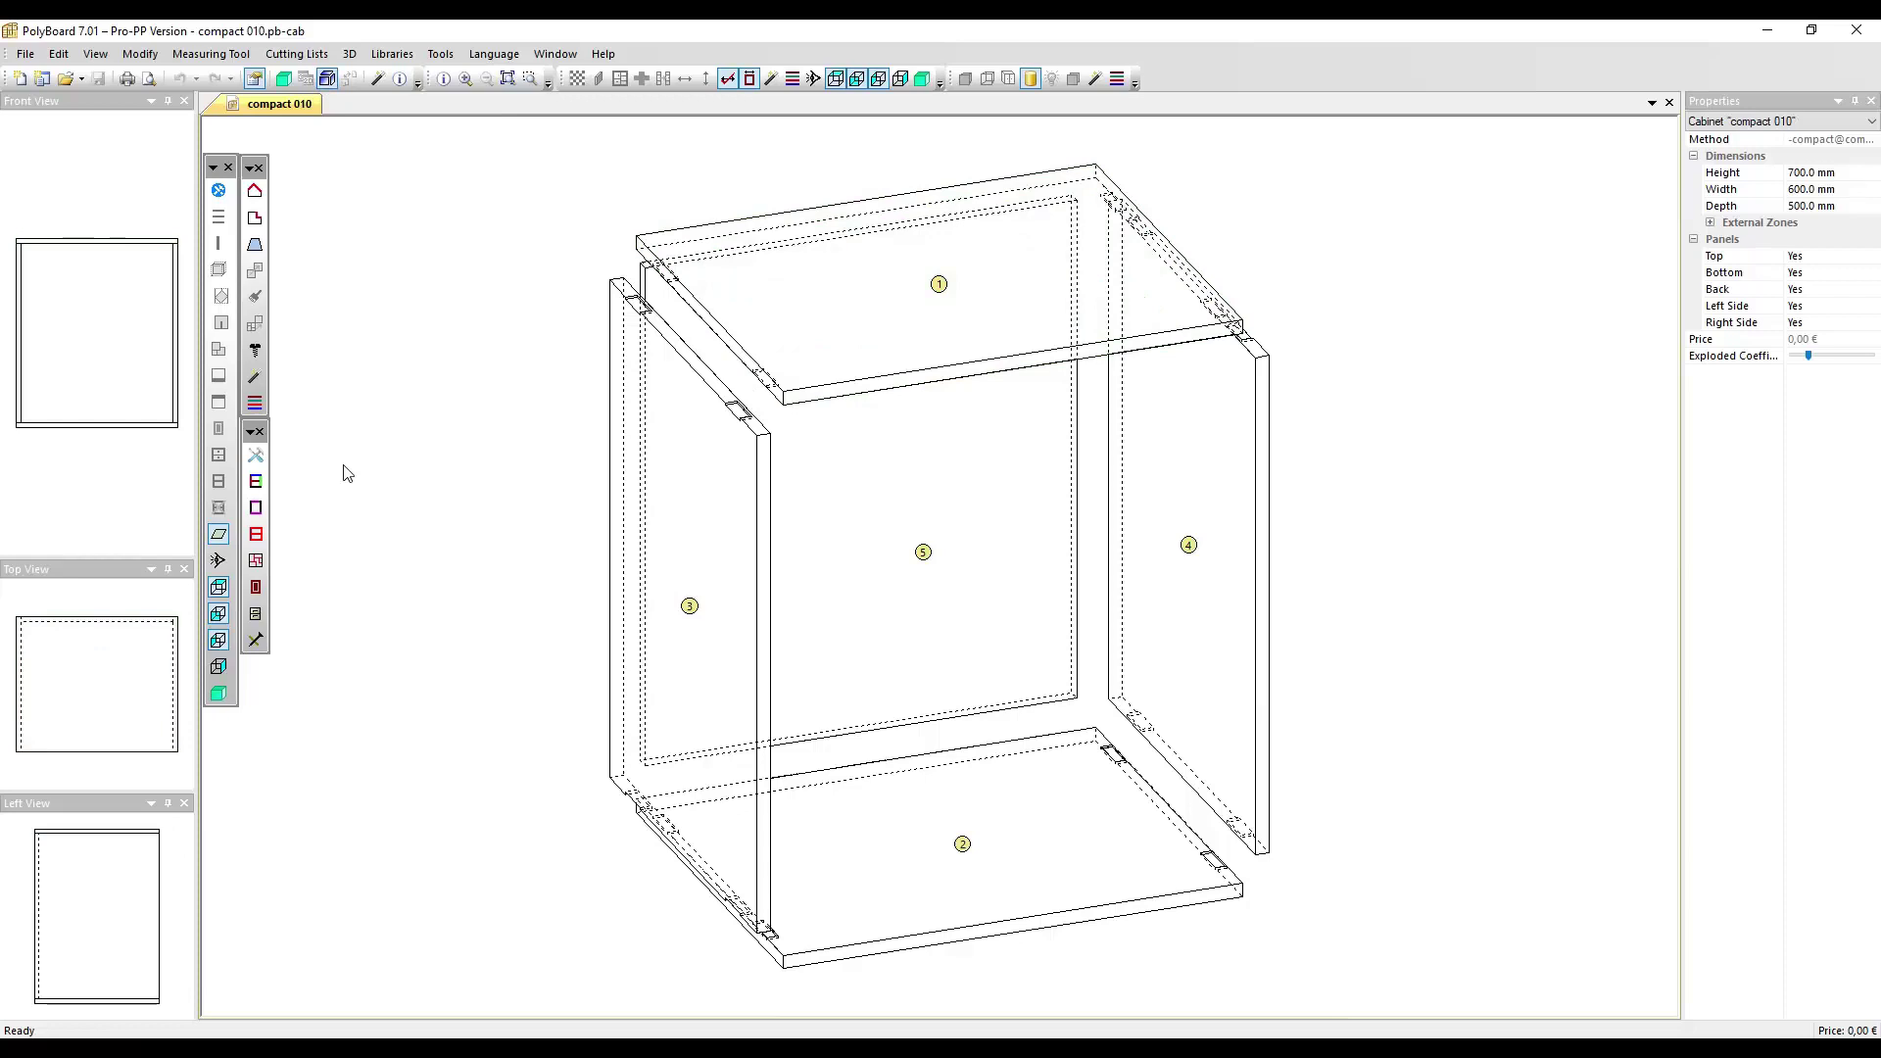
- Duplicate the file's embedded -compact method as a library method and apply it to the whole cabinet
left_click(259, 459)
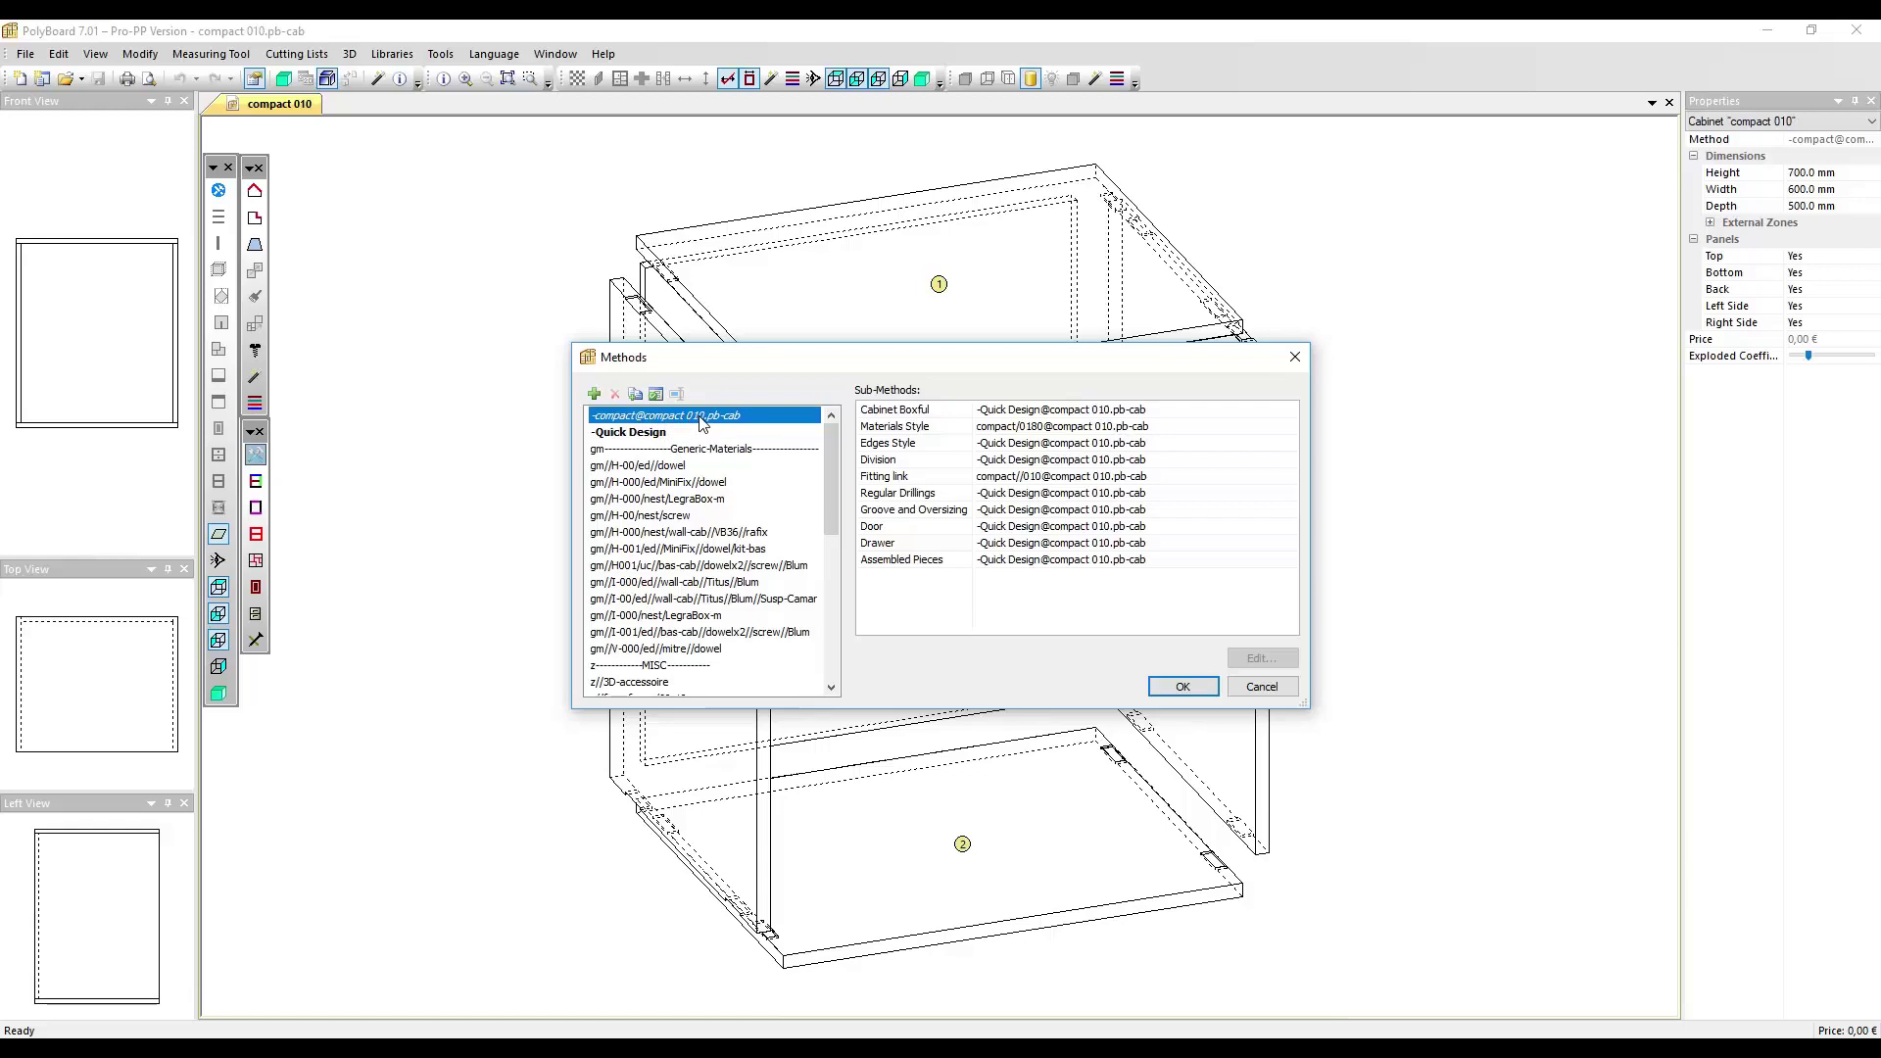
left_click(636, 394)
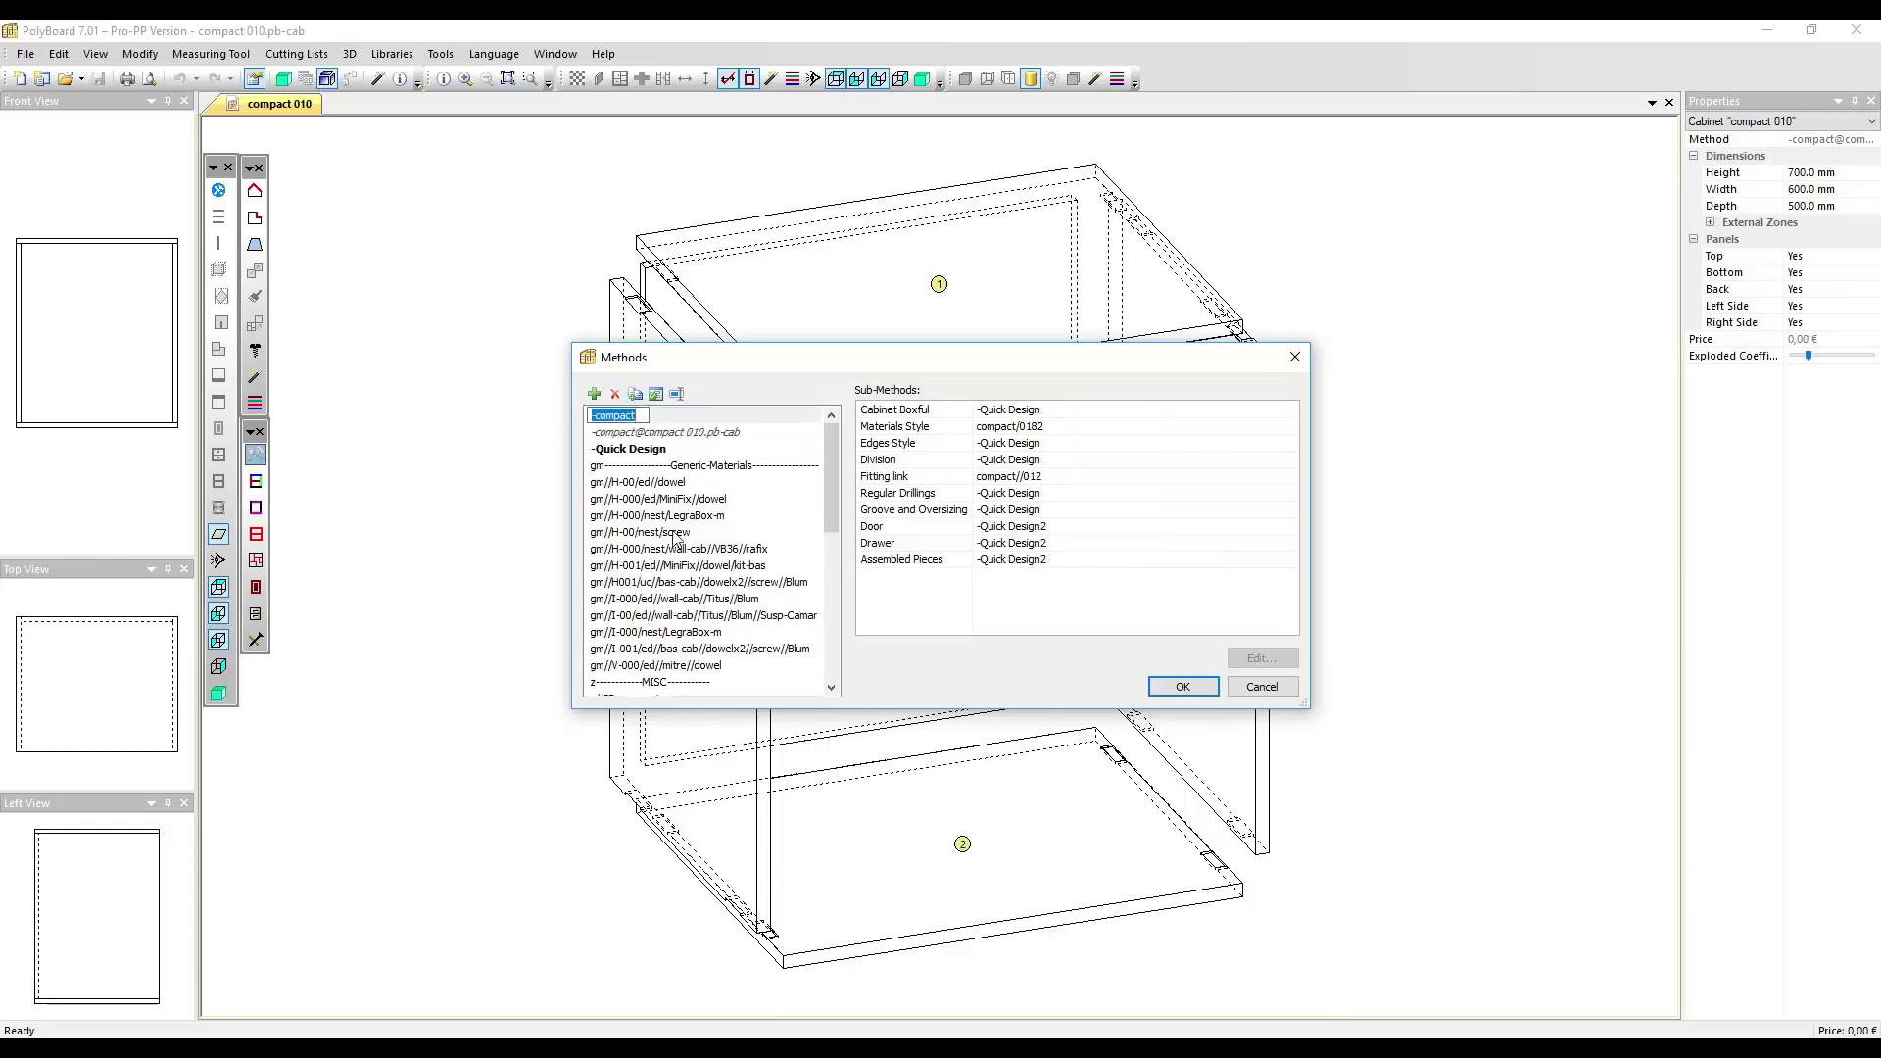
left_click(641, 415)
left_click(1166, 686)
left_click(933, 585)
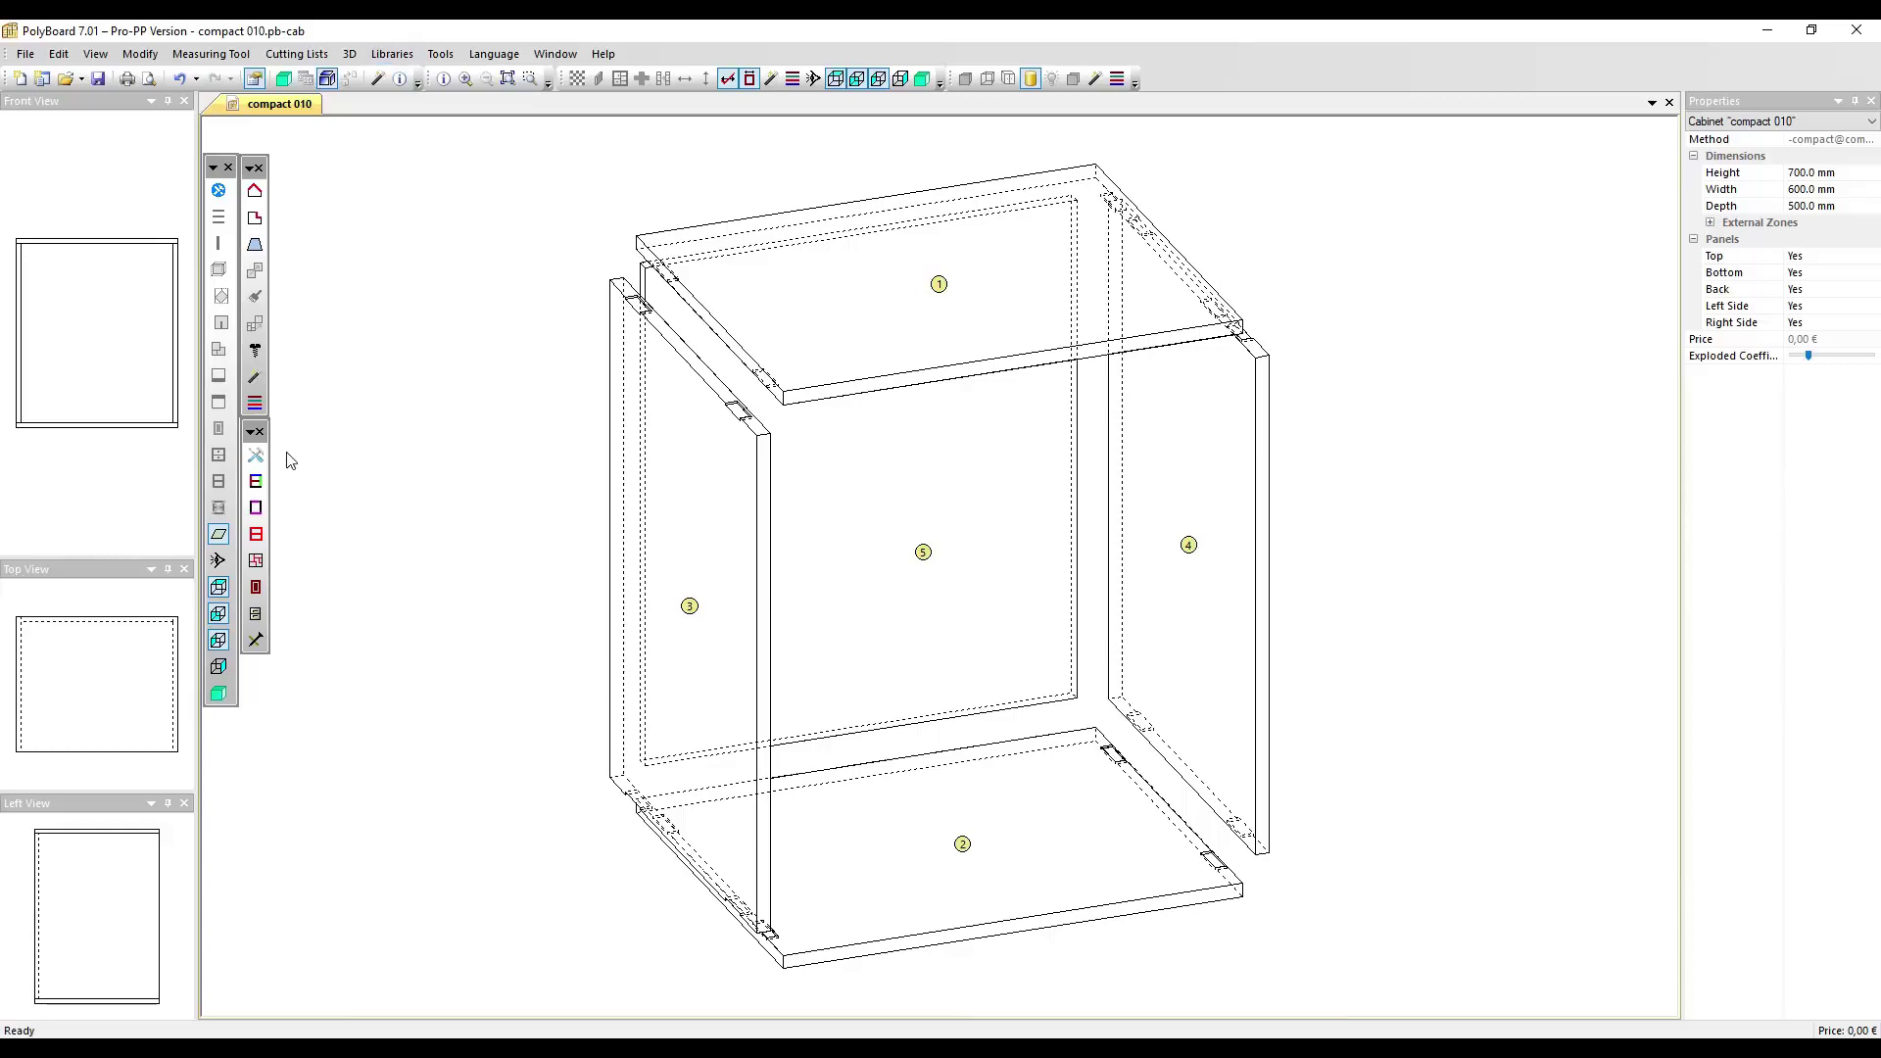
- Set the cabinet's materials style to compact/0180
left_click(258, 481)
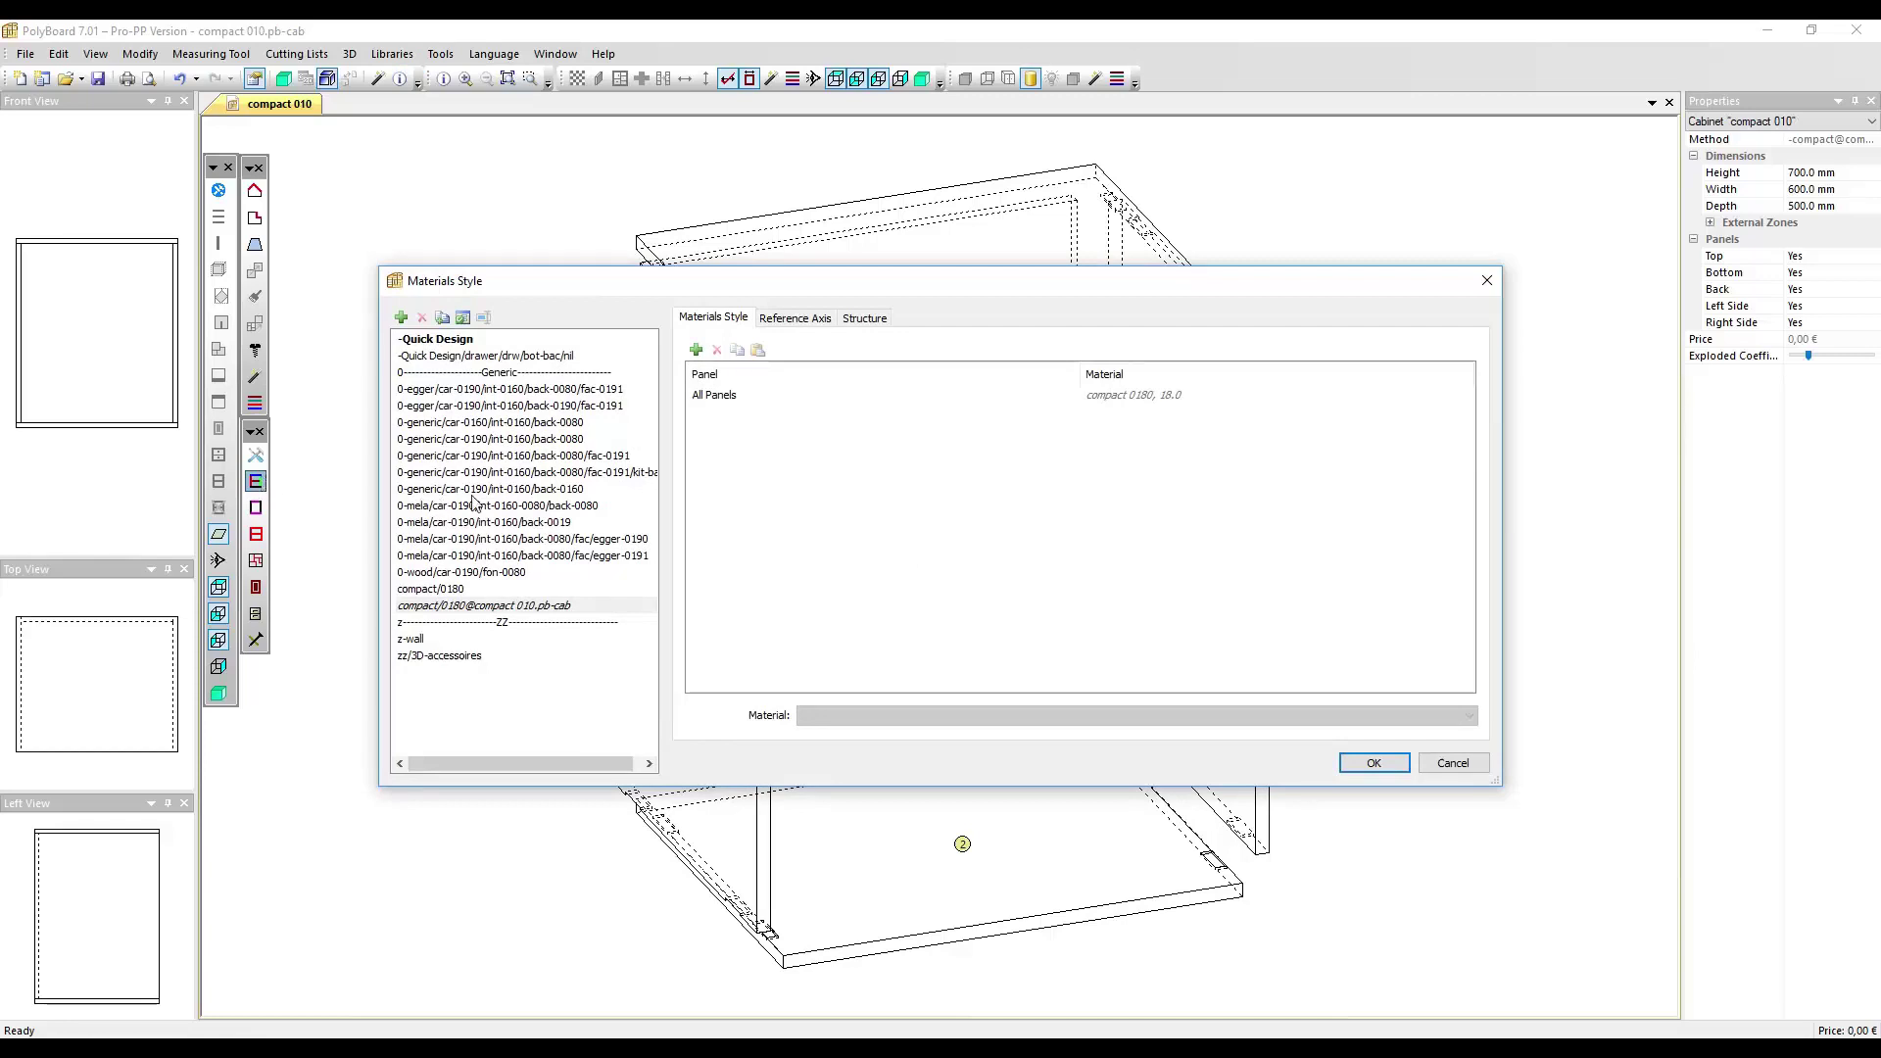
left_click(459, 593)
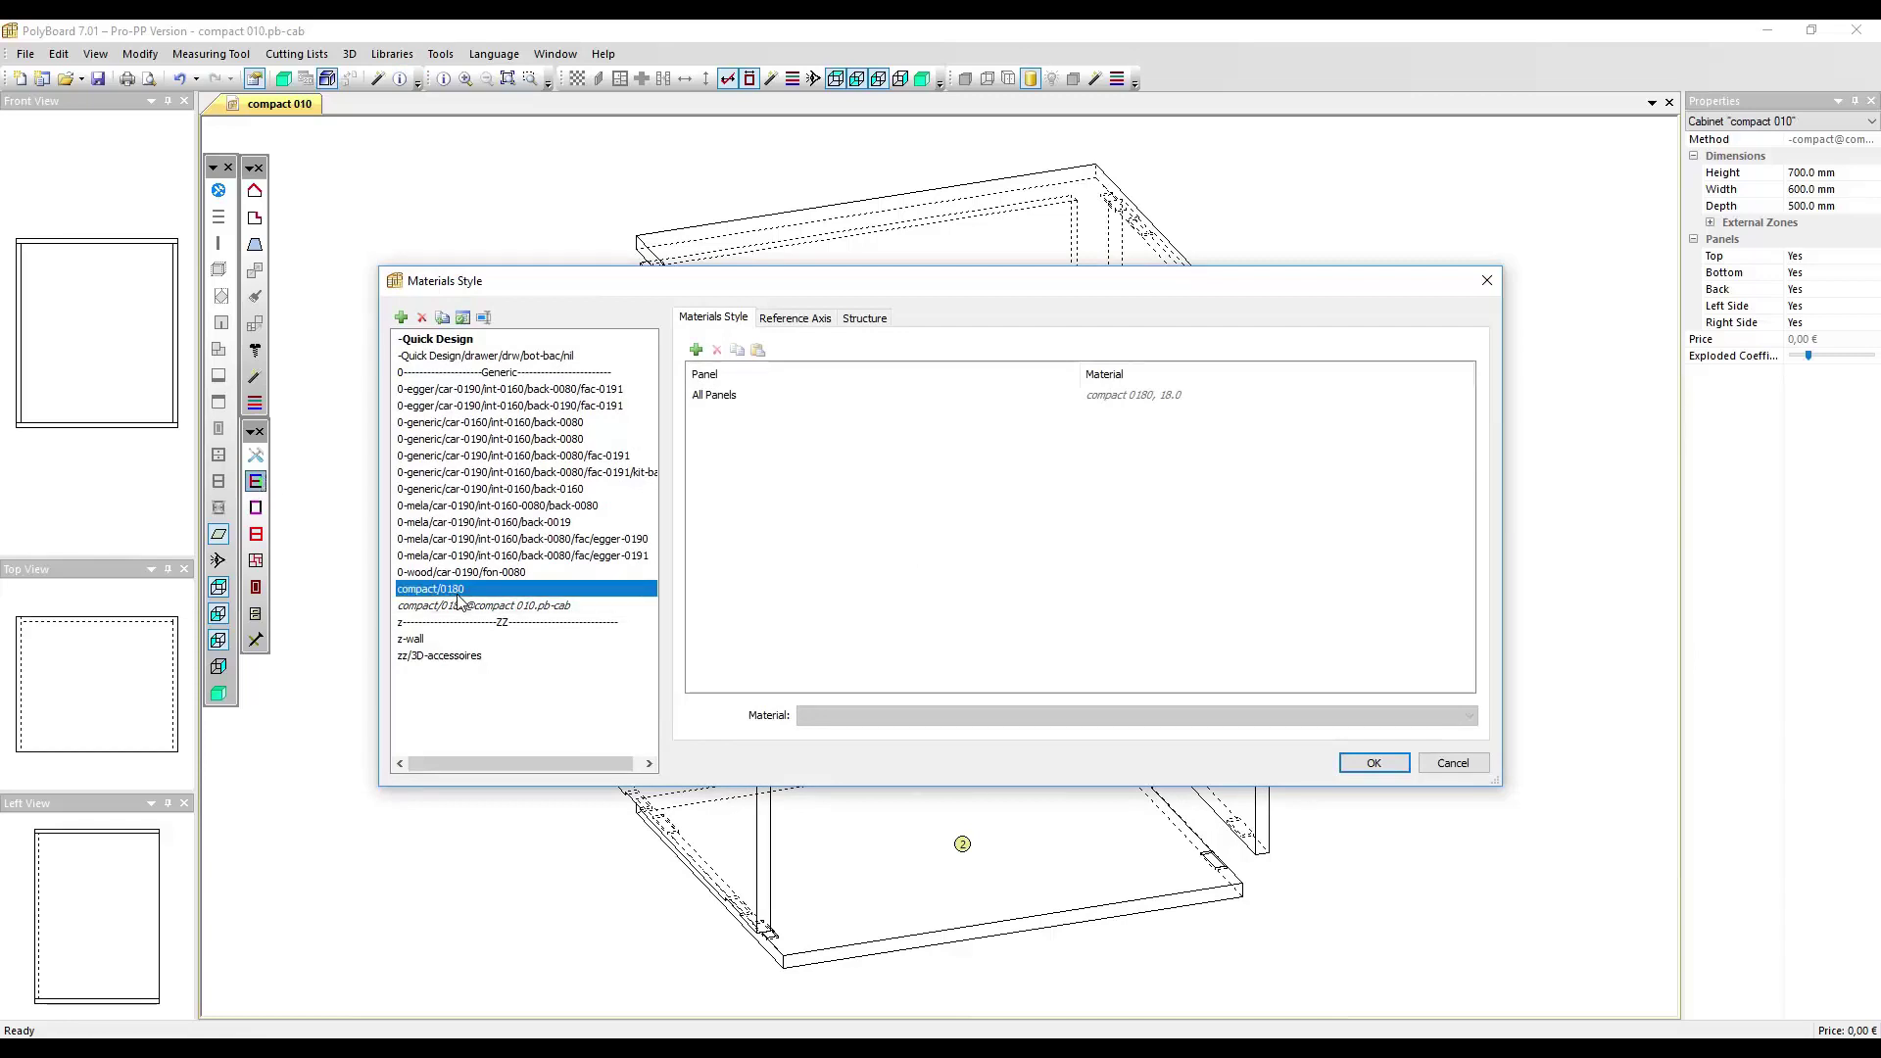
double_click(458, 595)
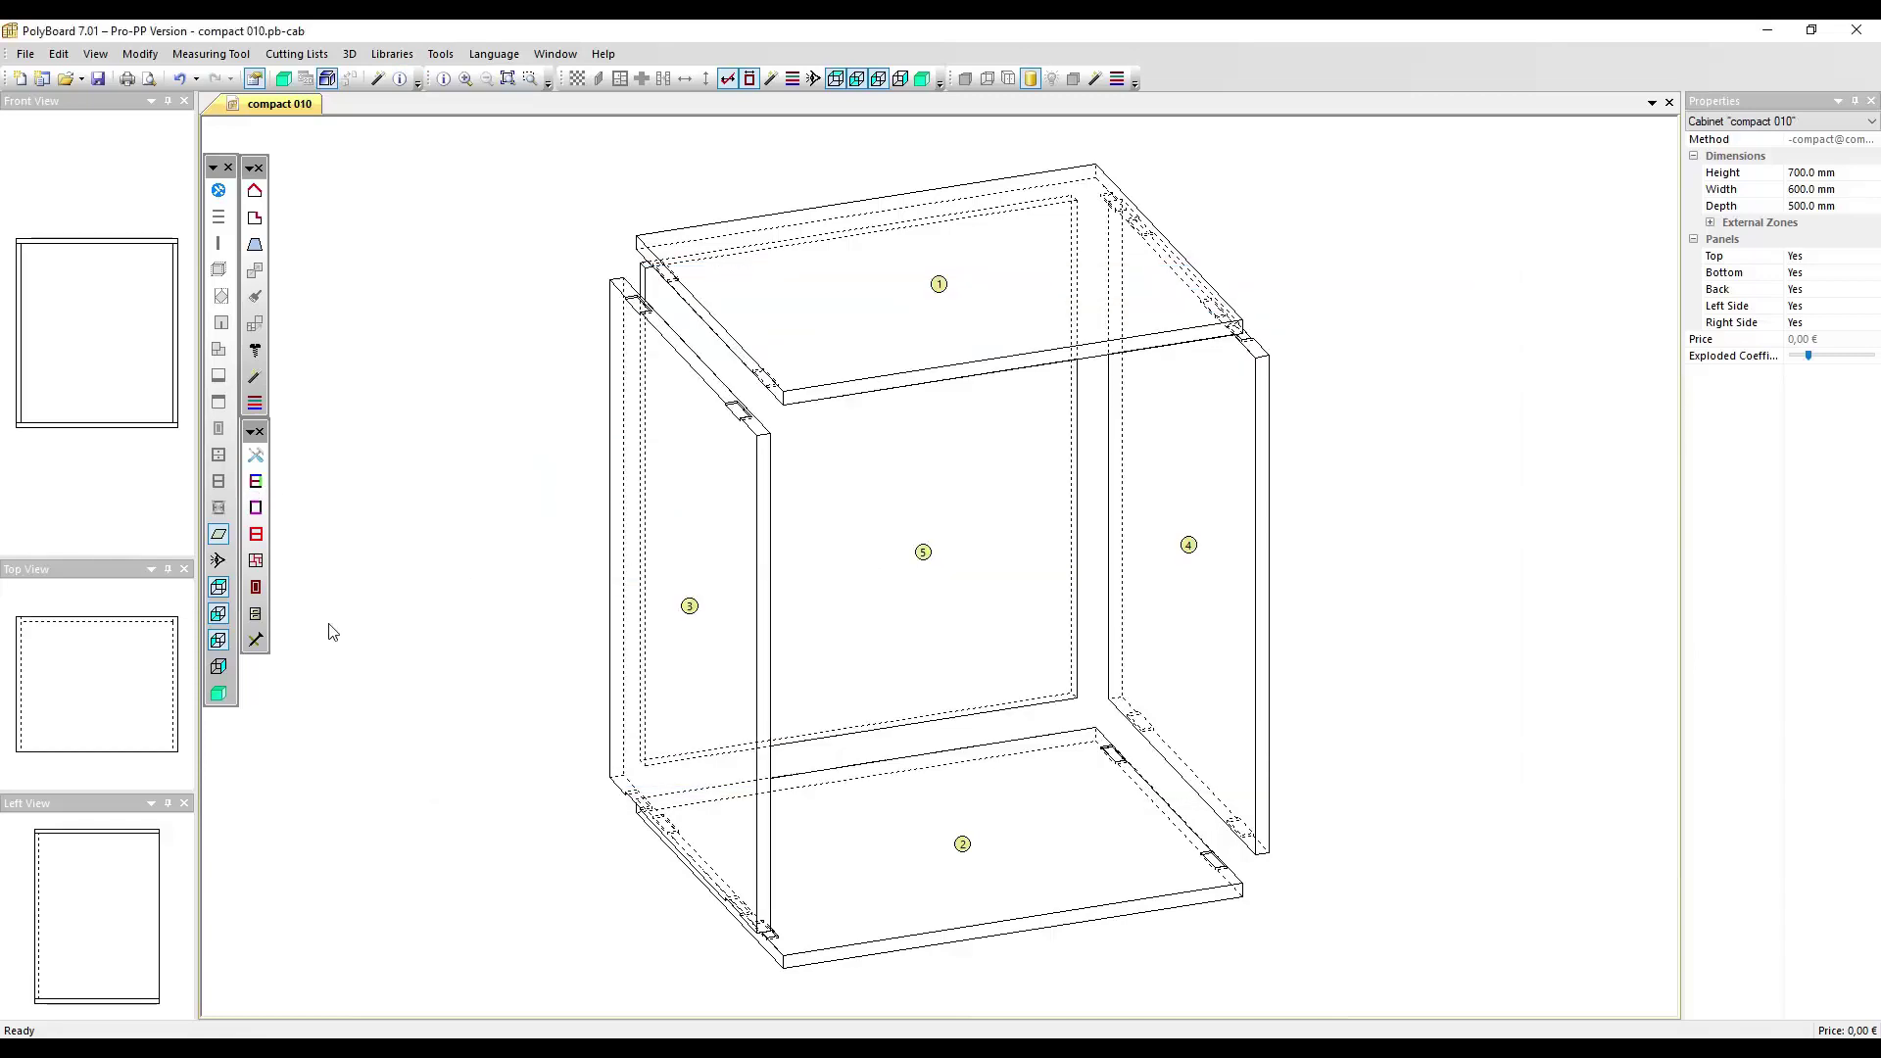
left_click(255, 640)
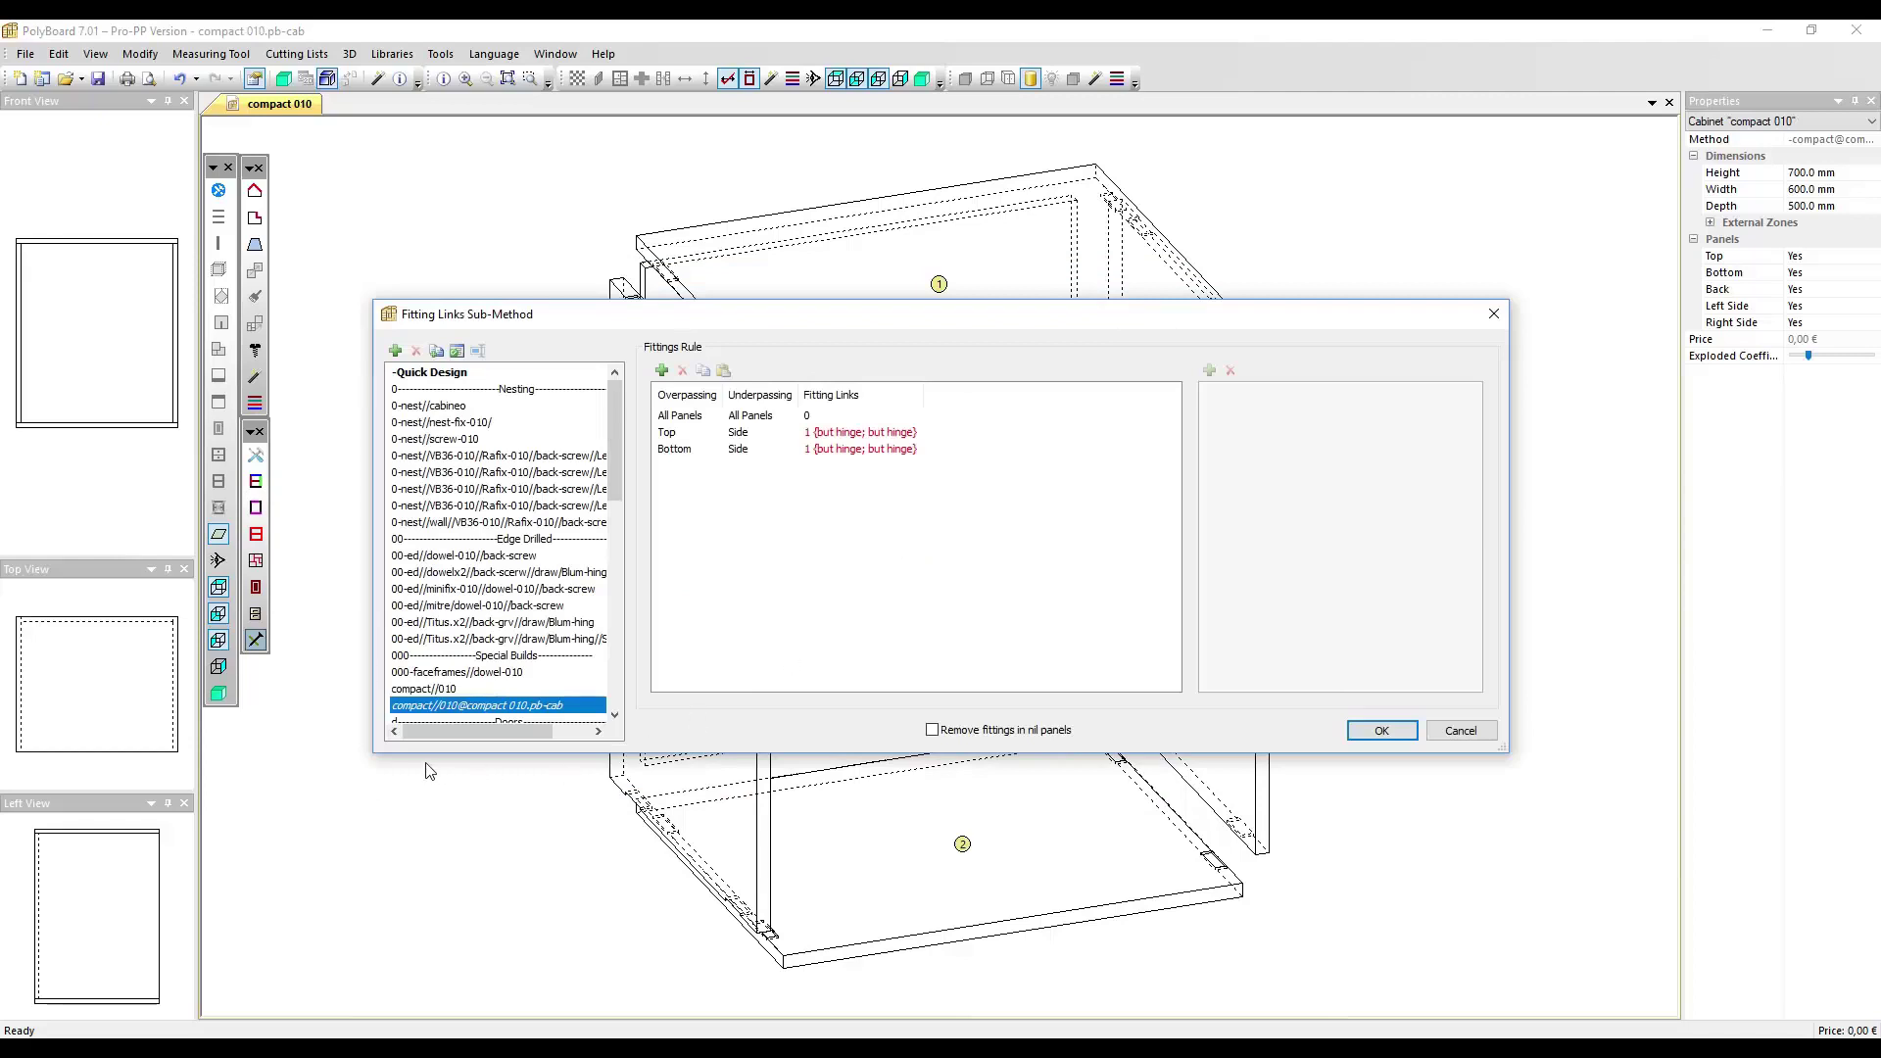
- Choose the compact//010 fitting-link sub-method, check its Top/Side and Bottom/Side but hinge rules, and confirm
left_click(411, 690)
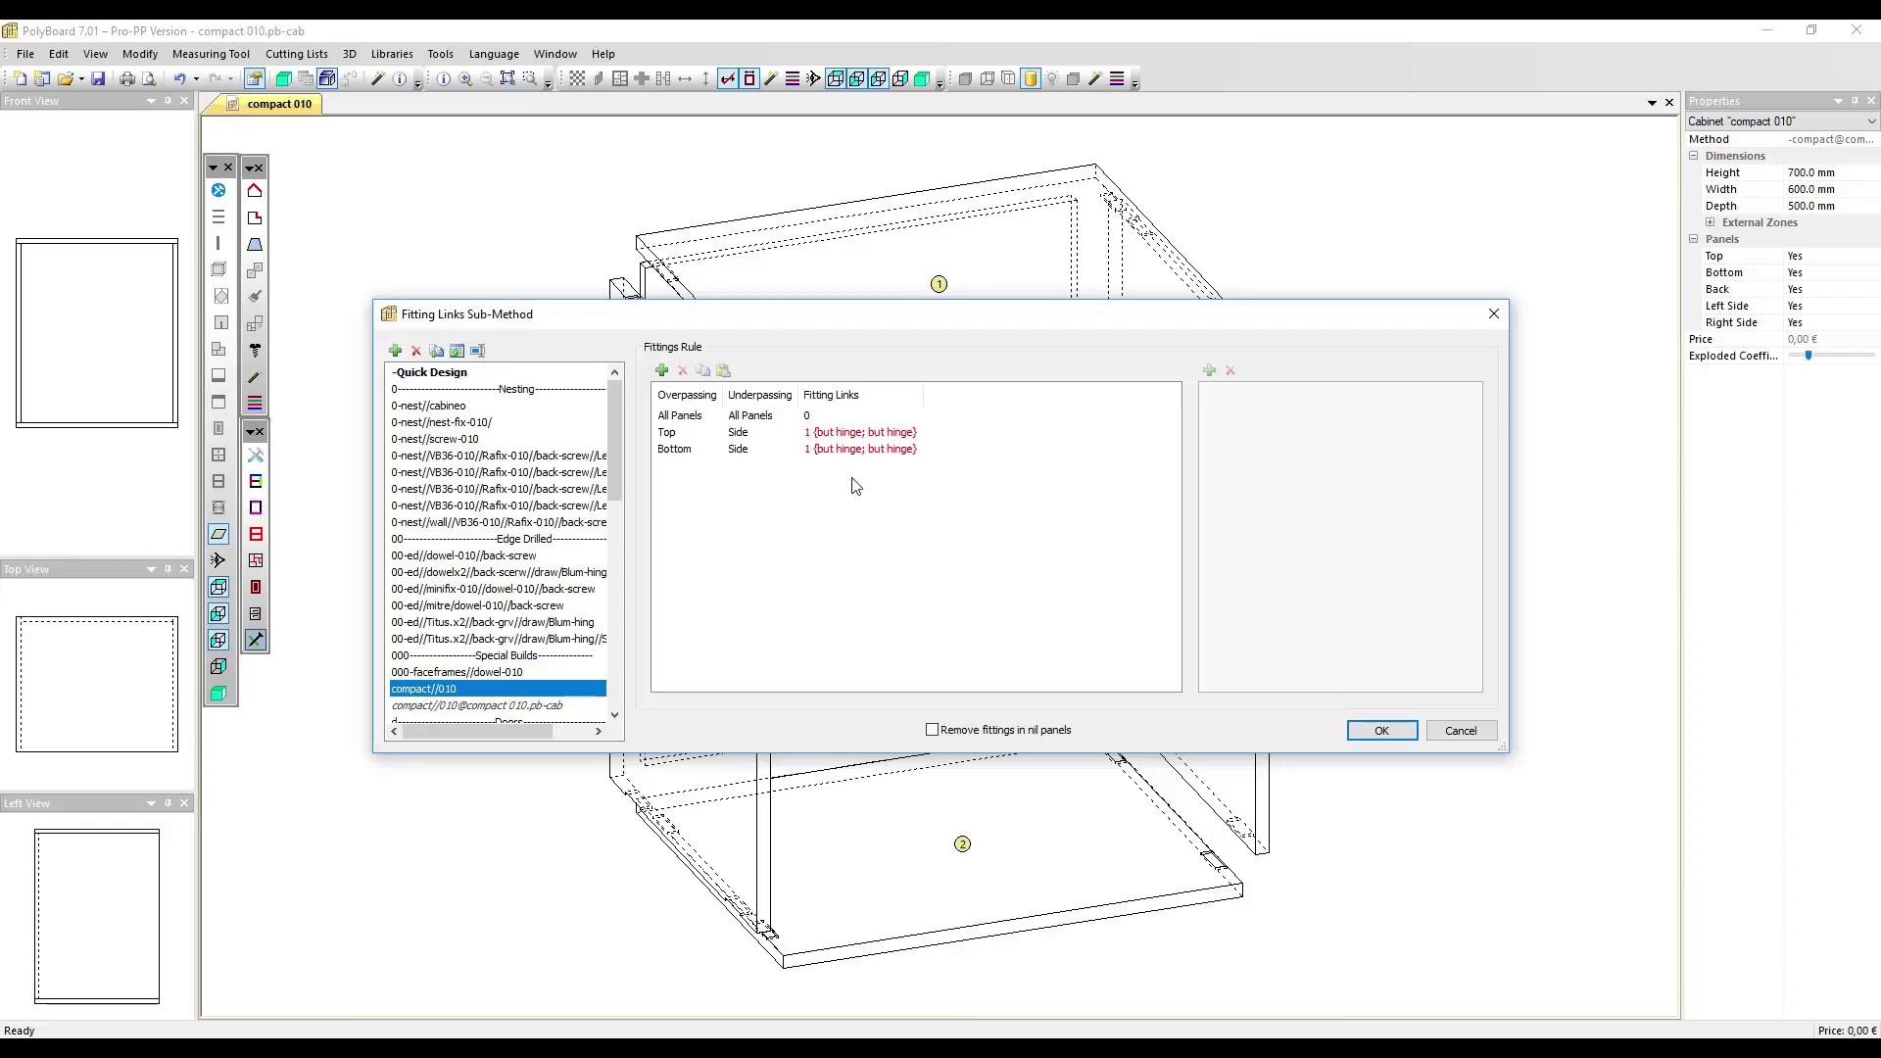
left_click(860, 438)
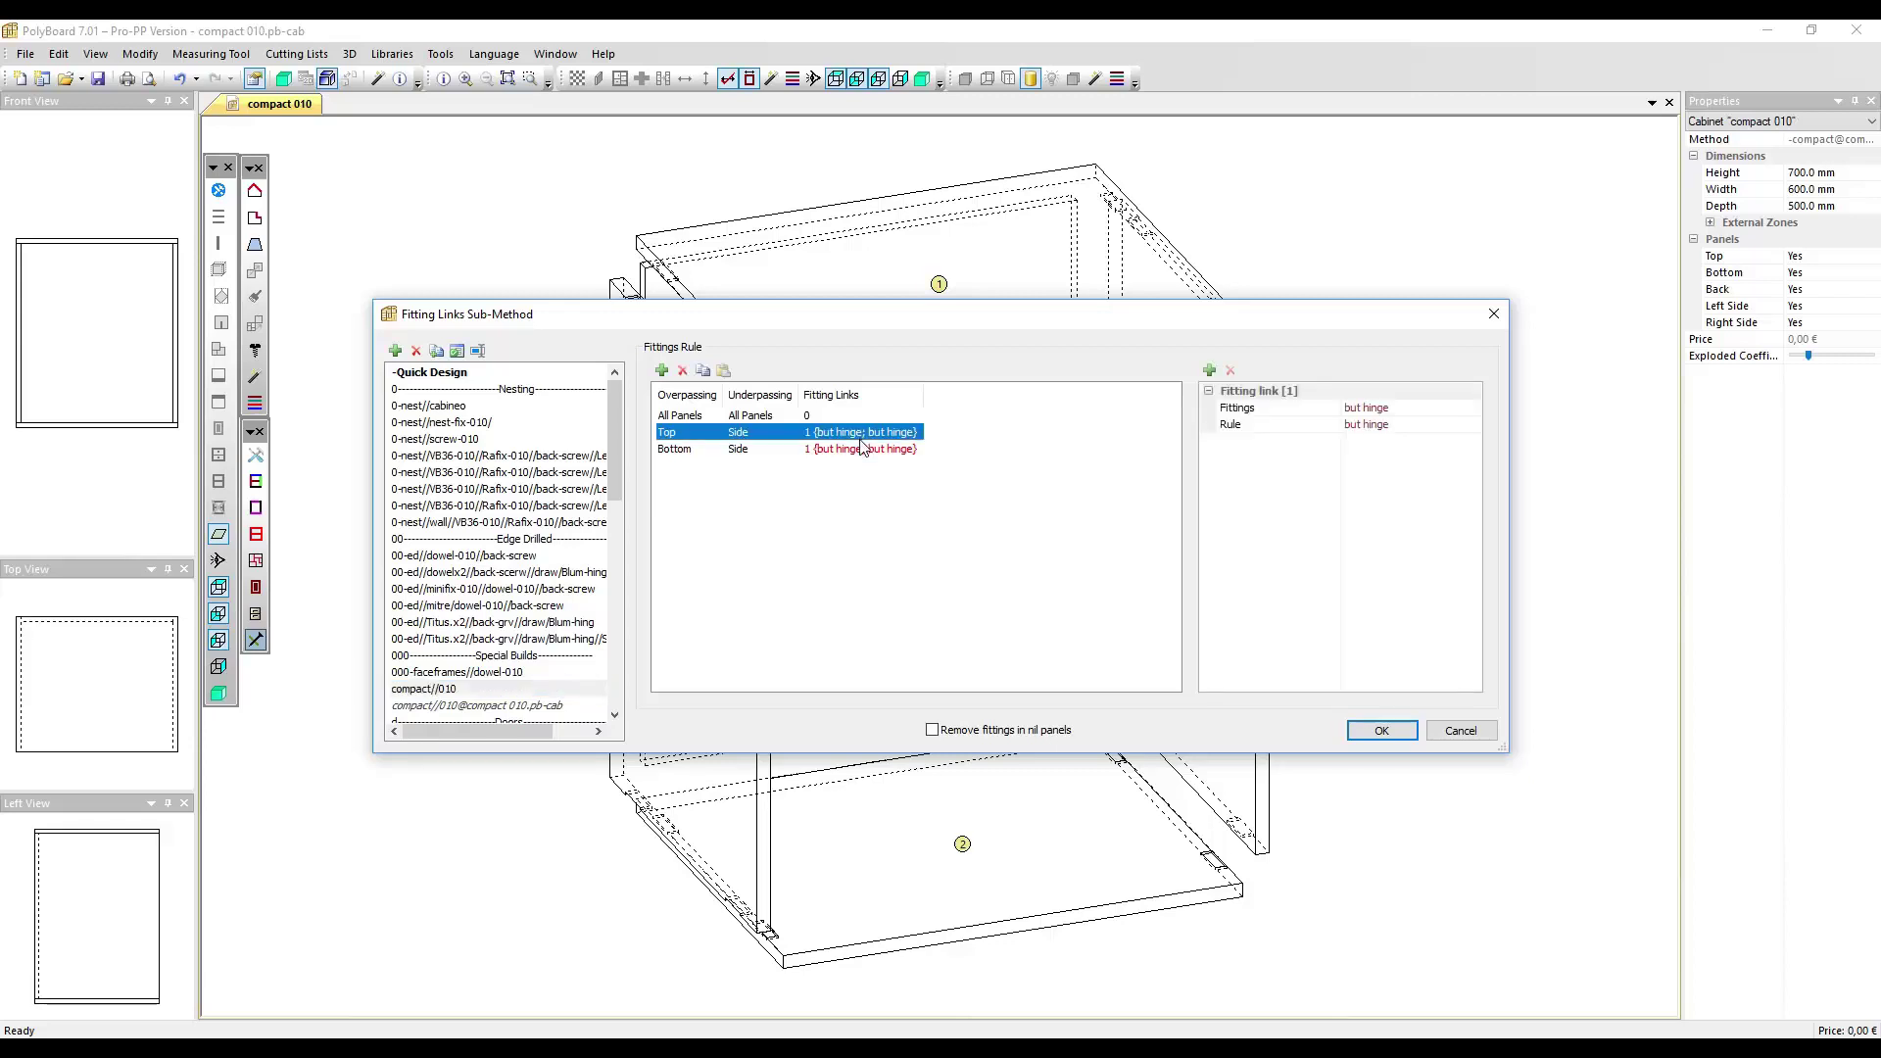
left_click(863, 451)
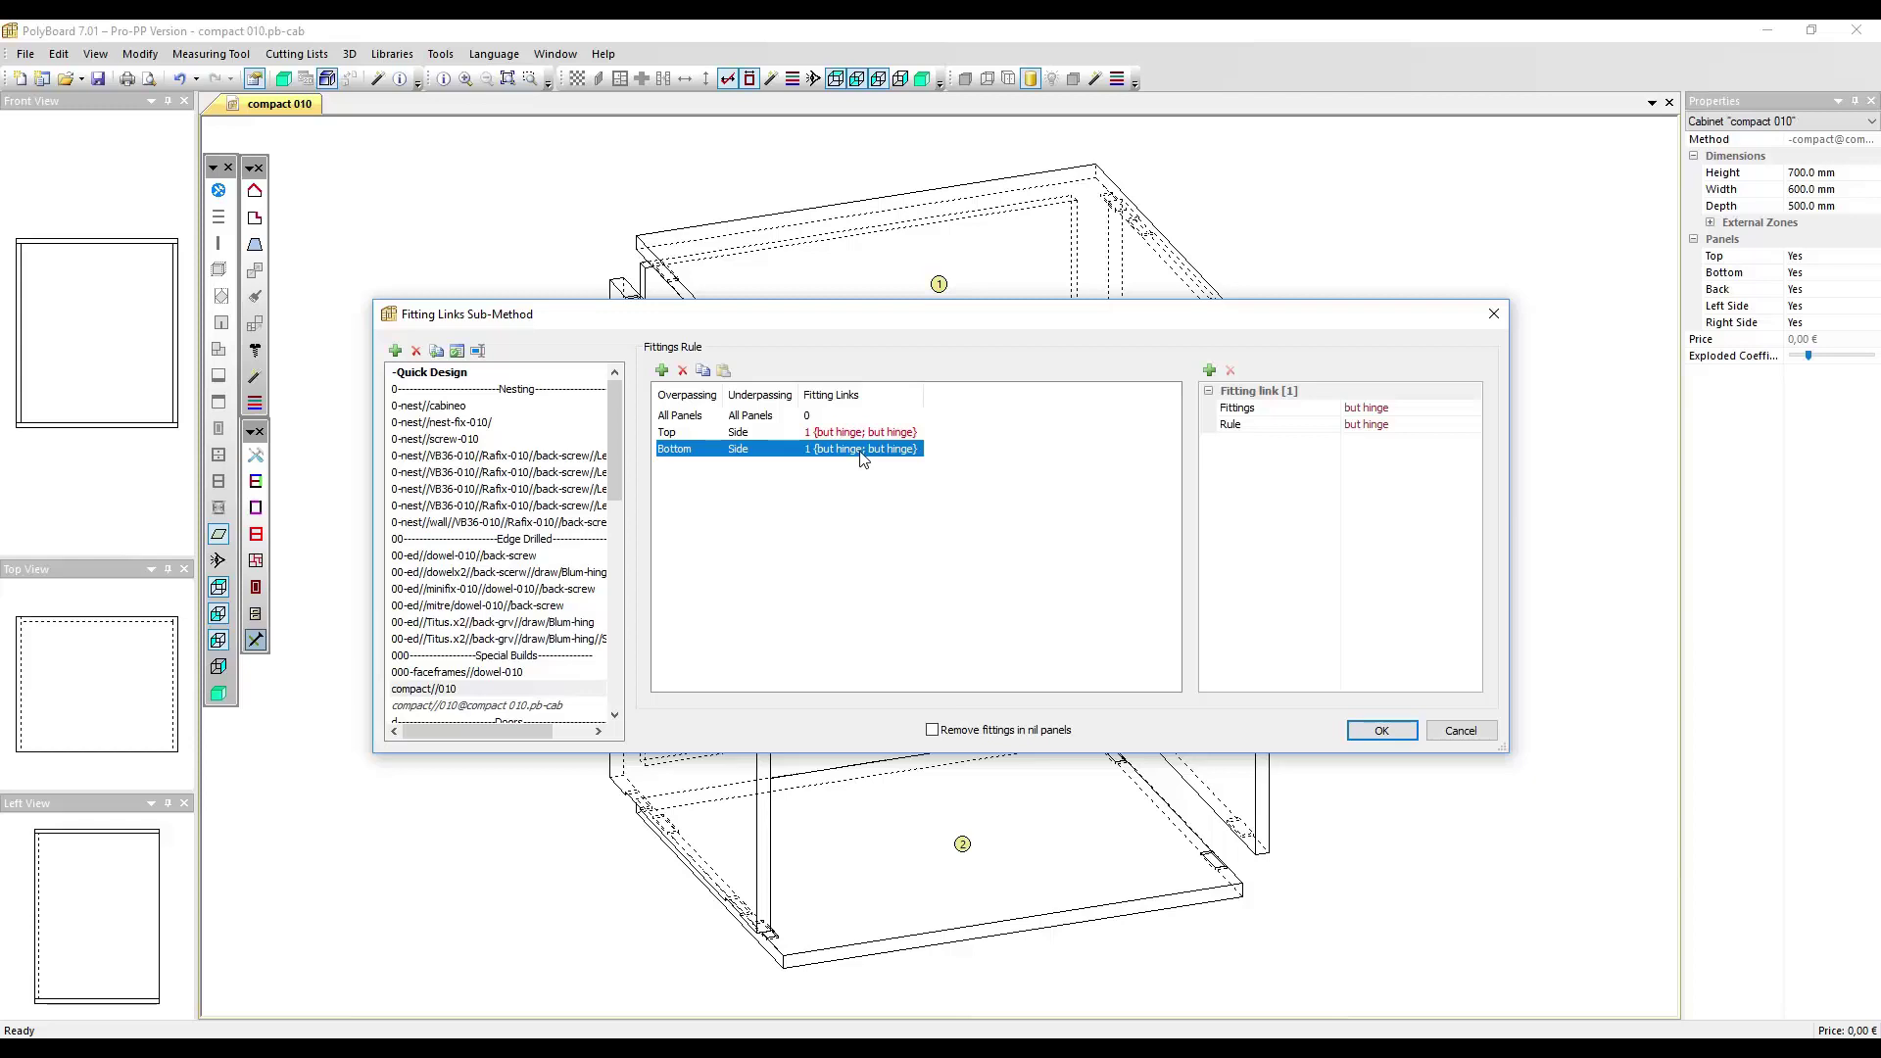
left_click(1367, 730)
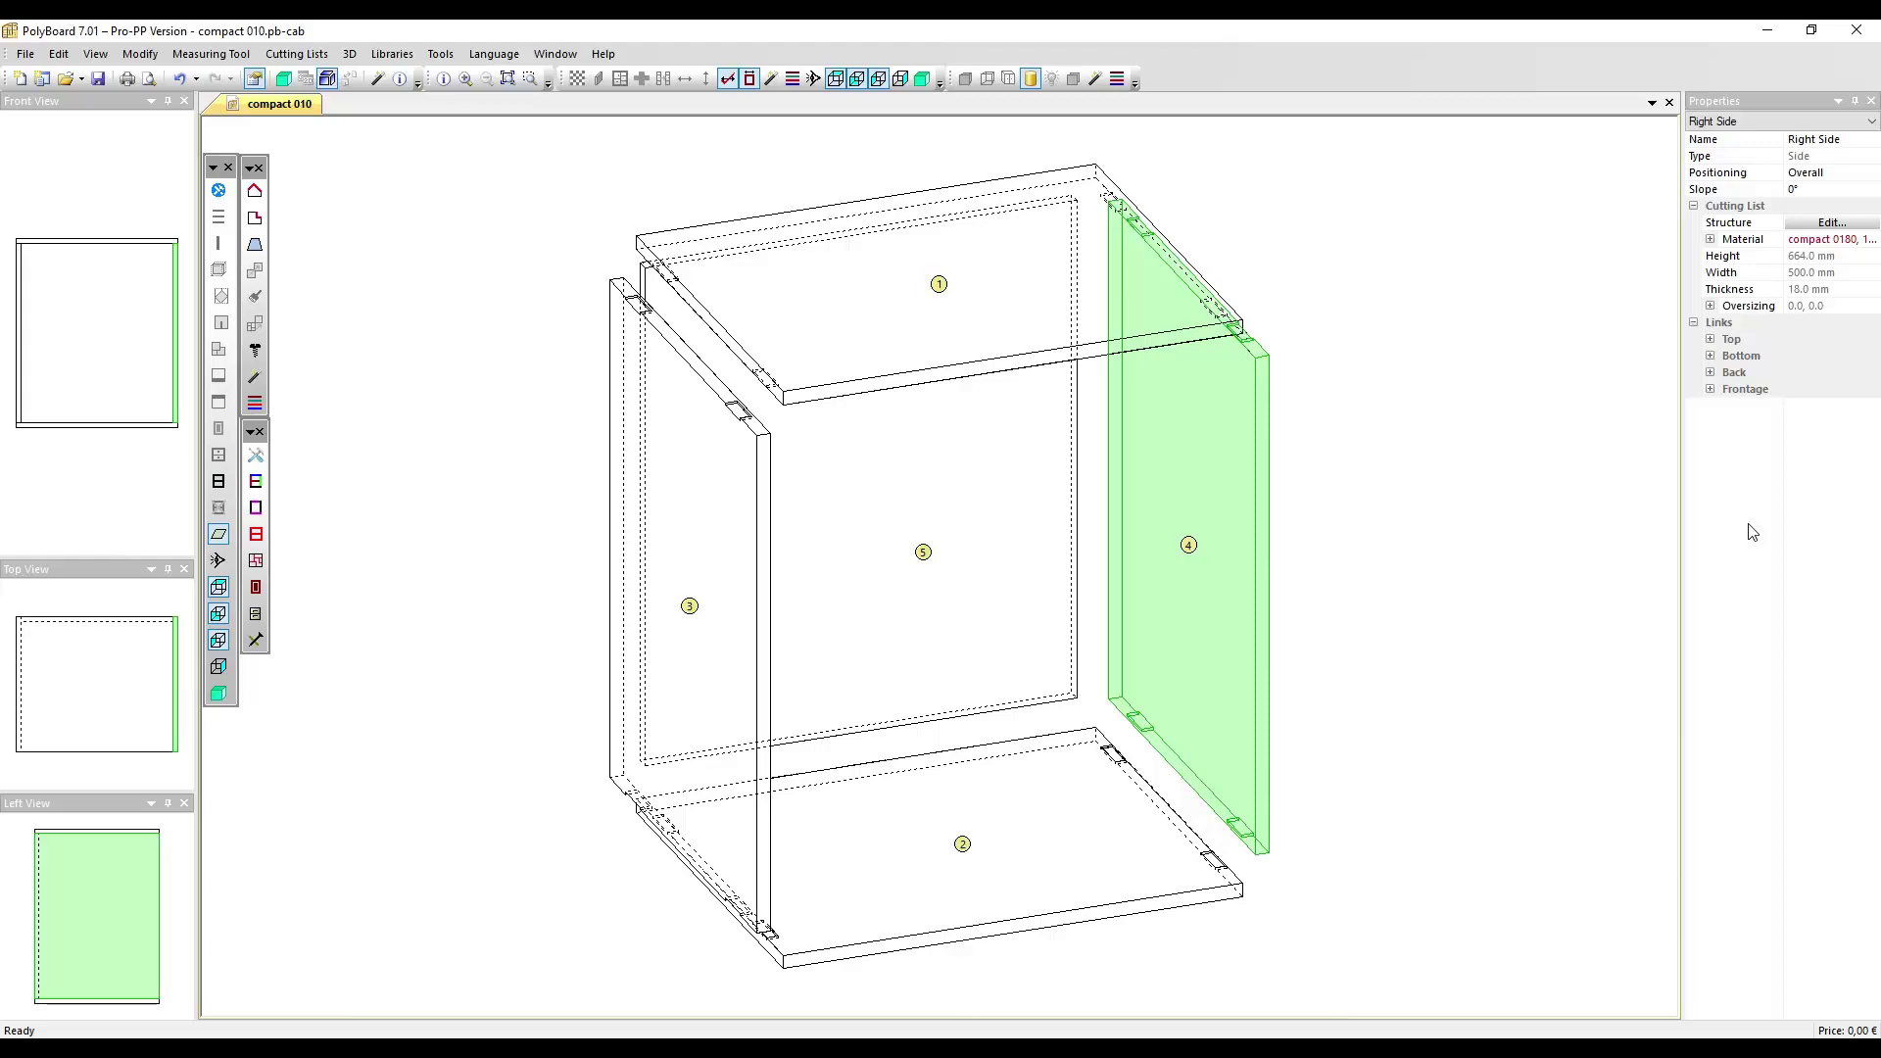
left_click(1838, 242)
left_click(1840, 245)
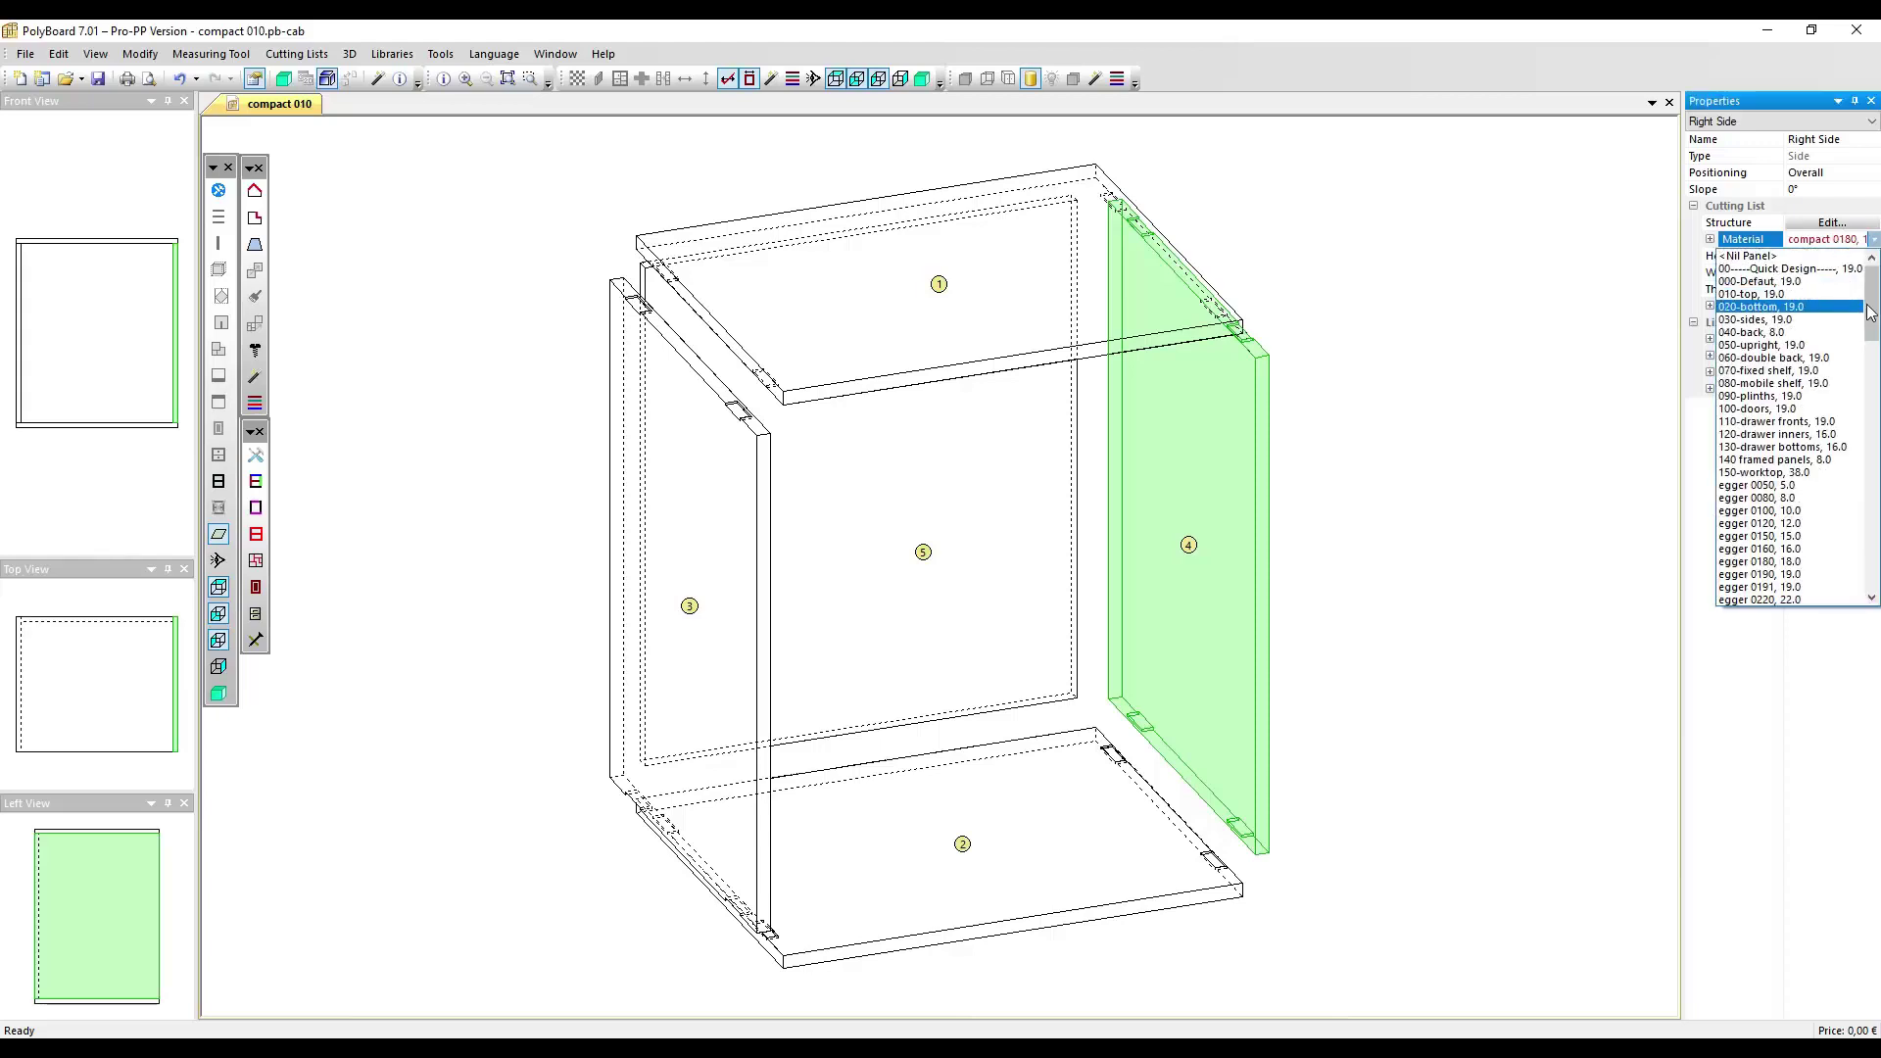
left_click_drag(1873, 312, 1873, 553)
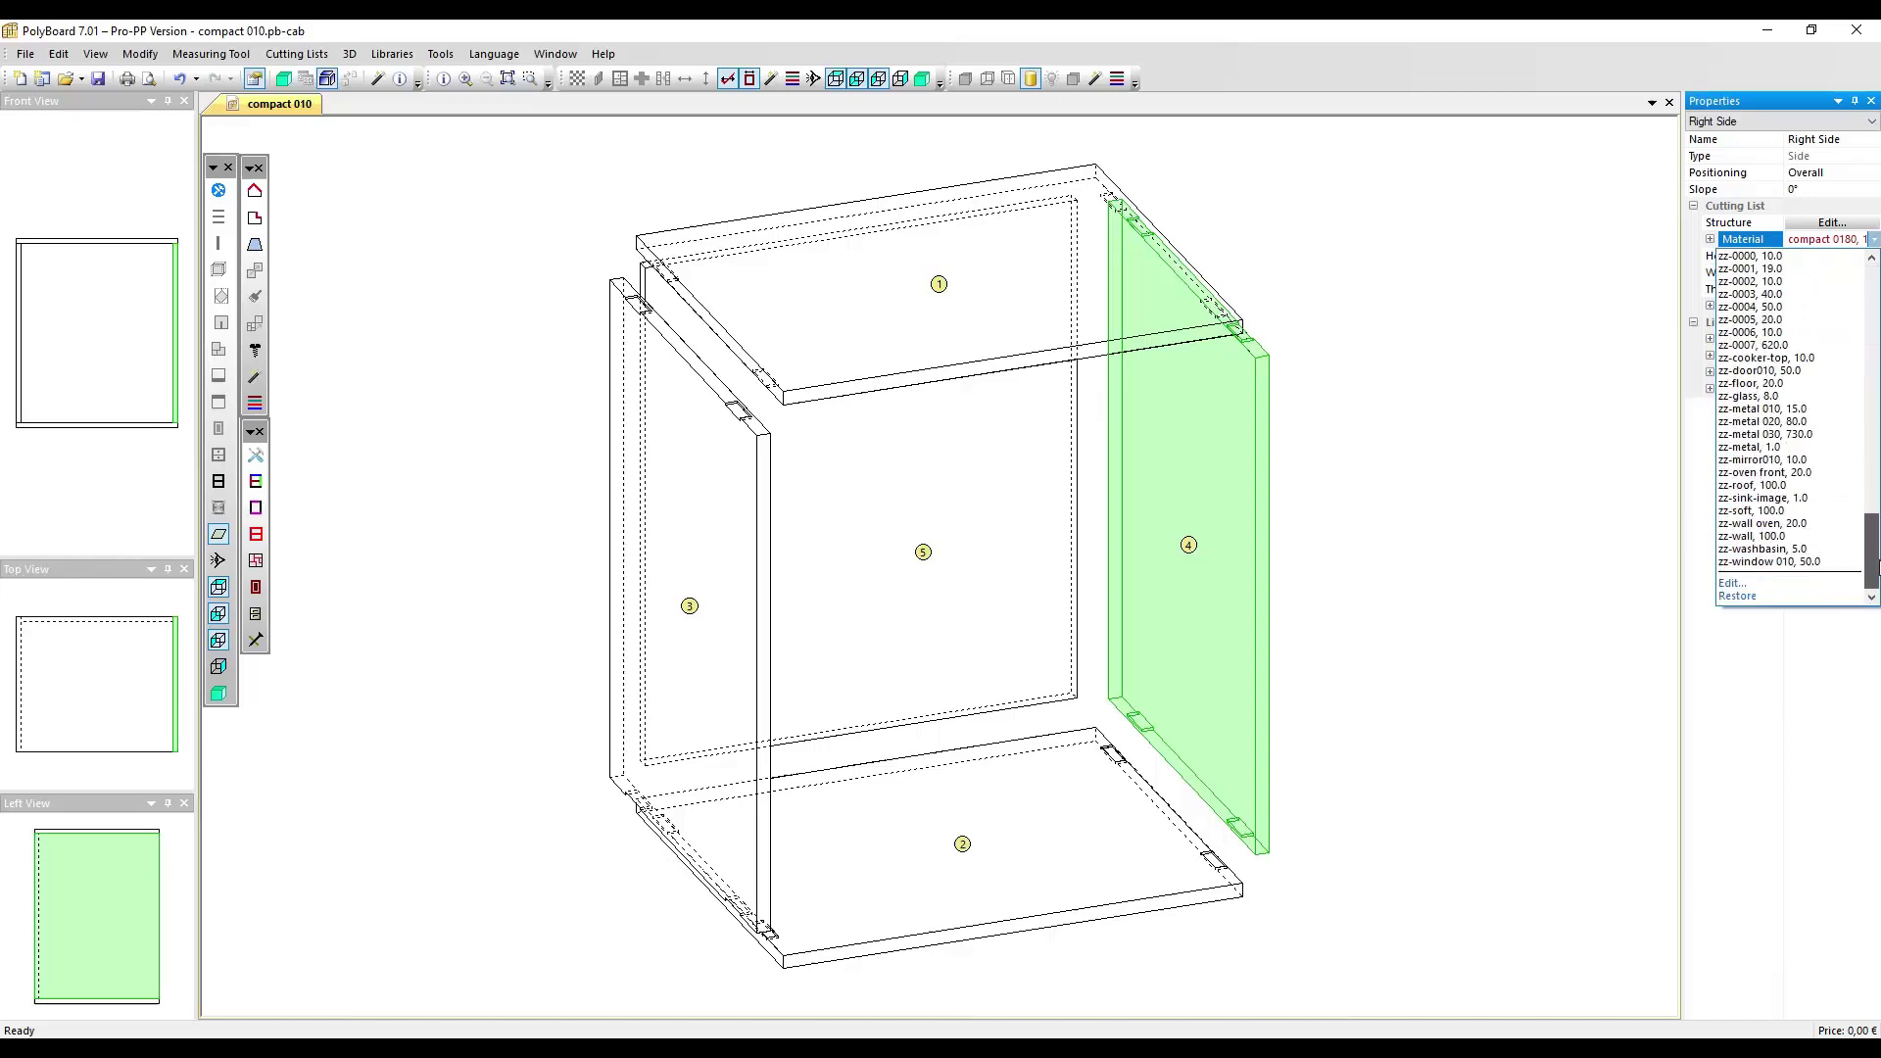
left_click(1738, 600)
left_click(1144, 338)
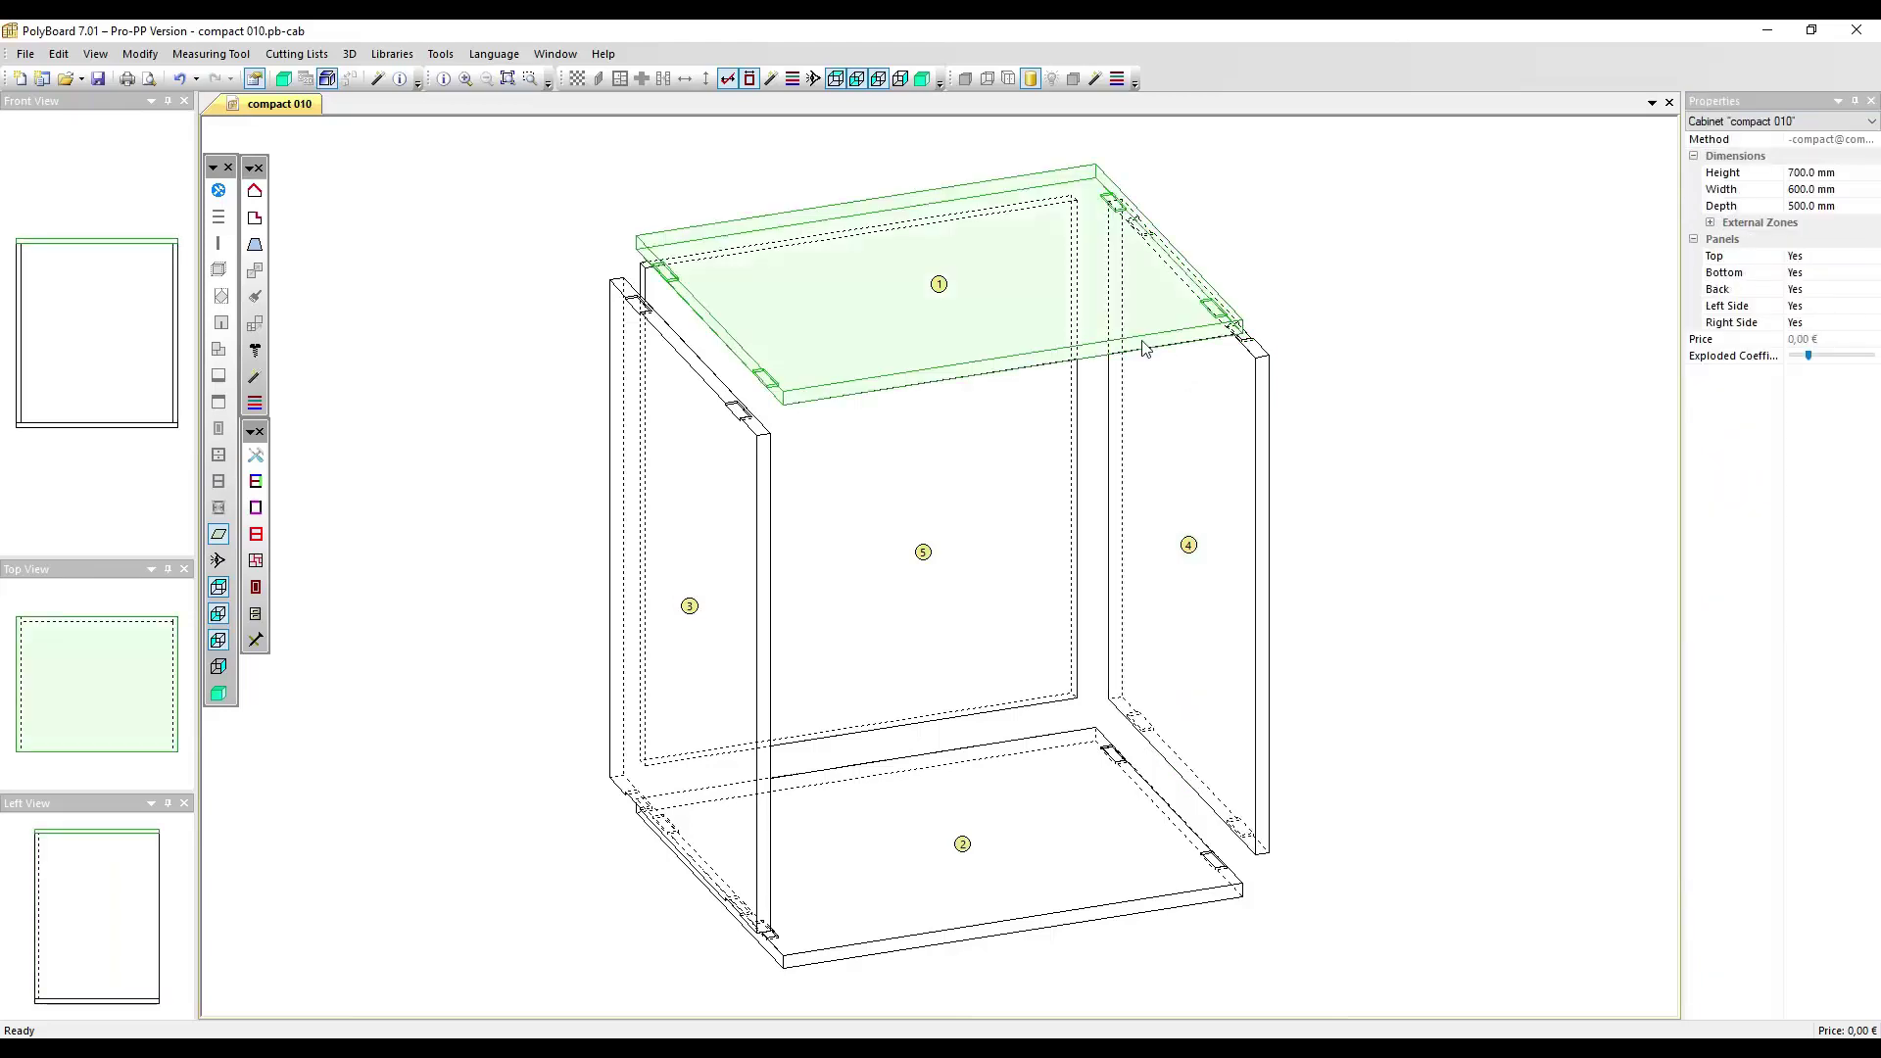
left_click(1629, 373)
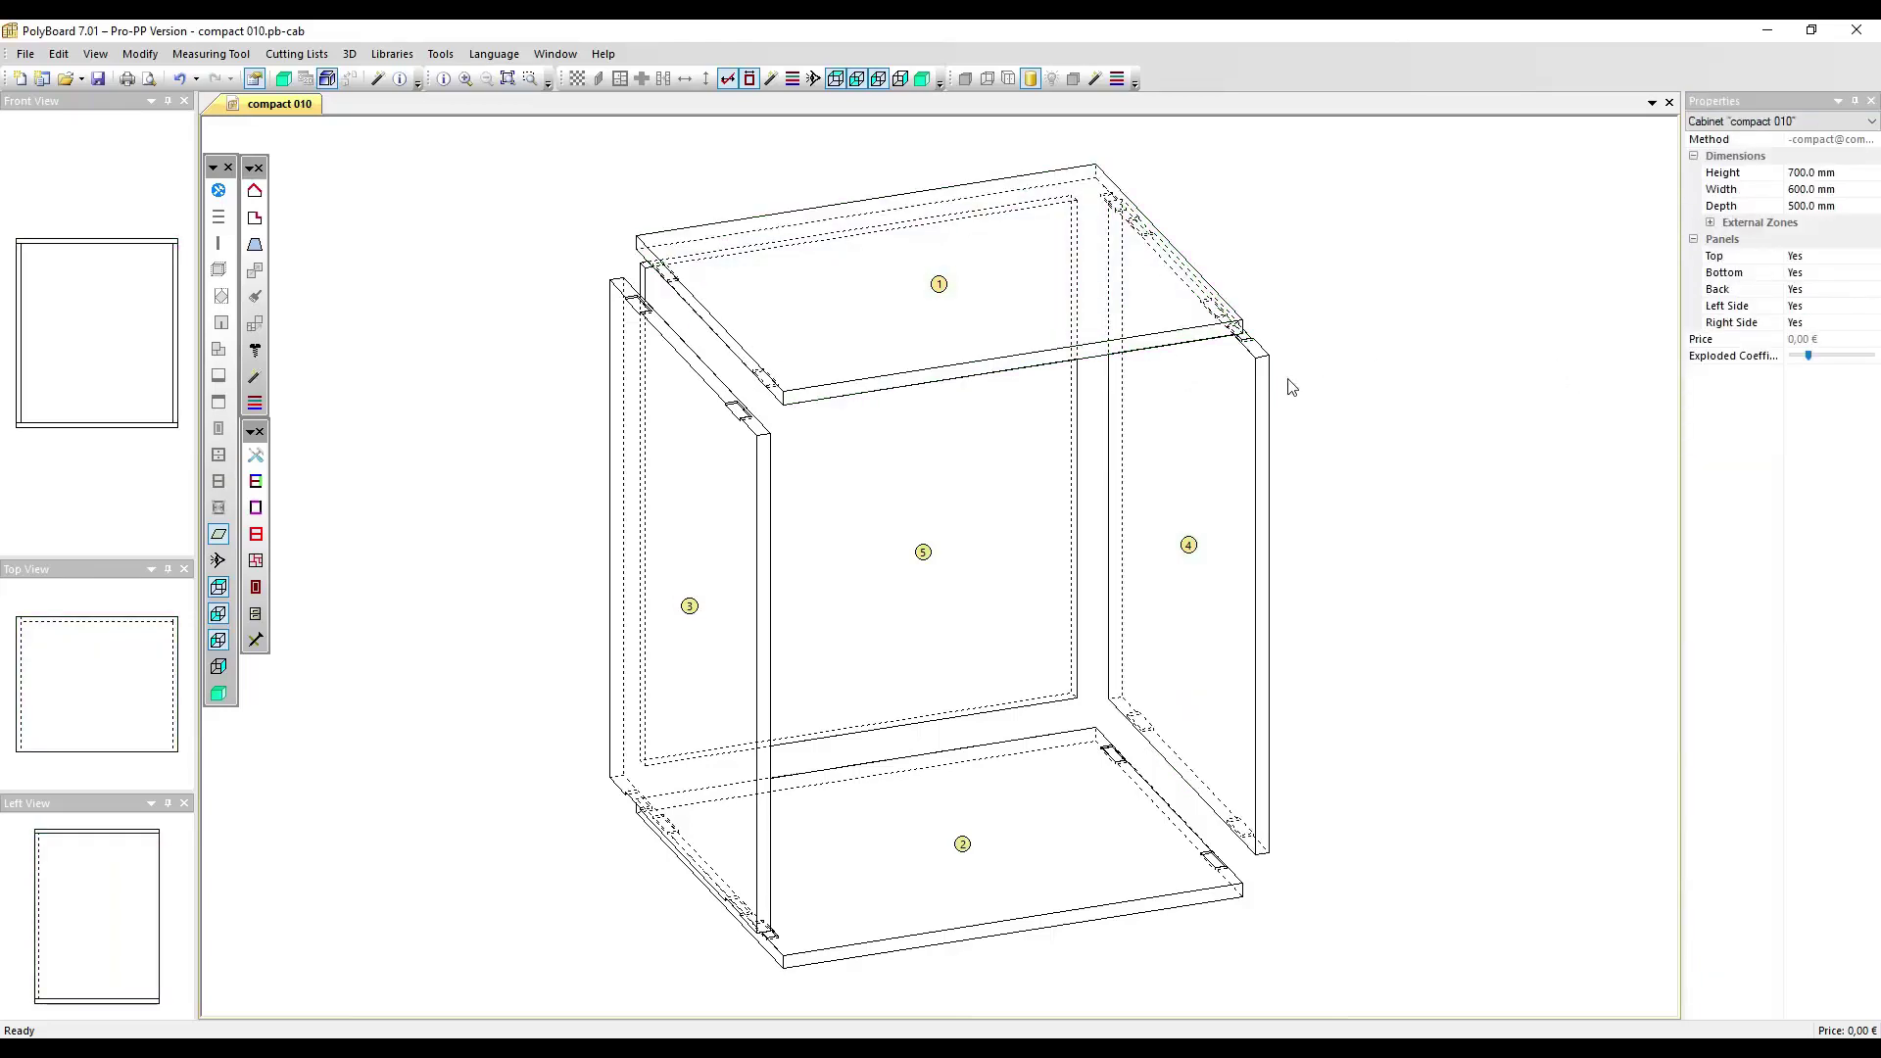
left_click(1267, 396)
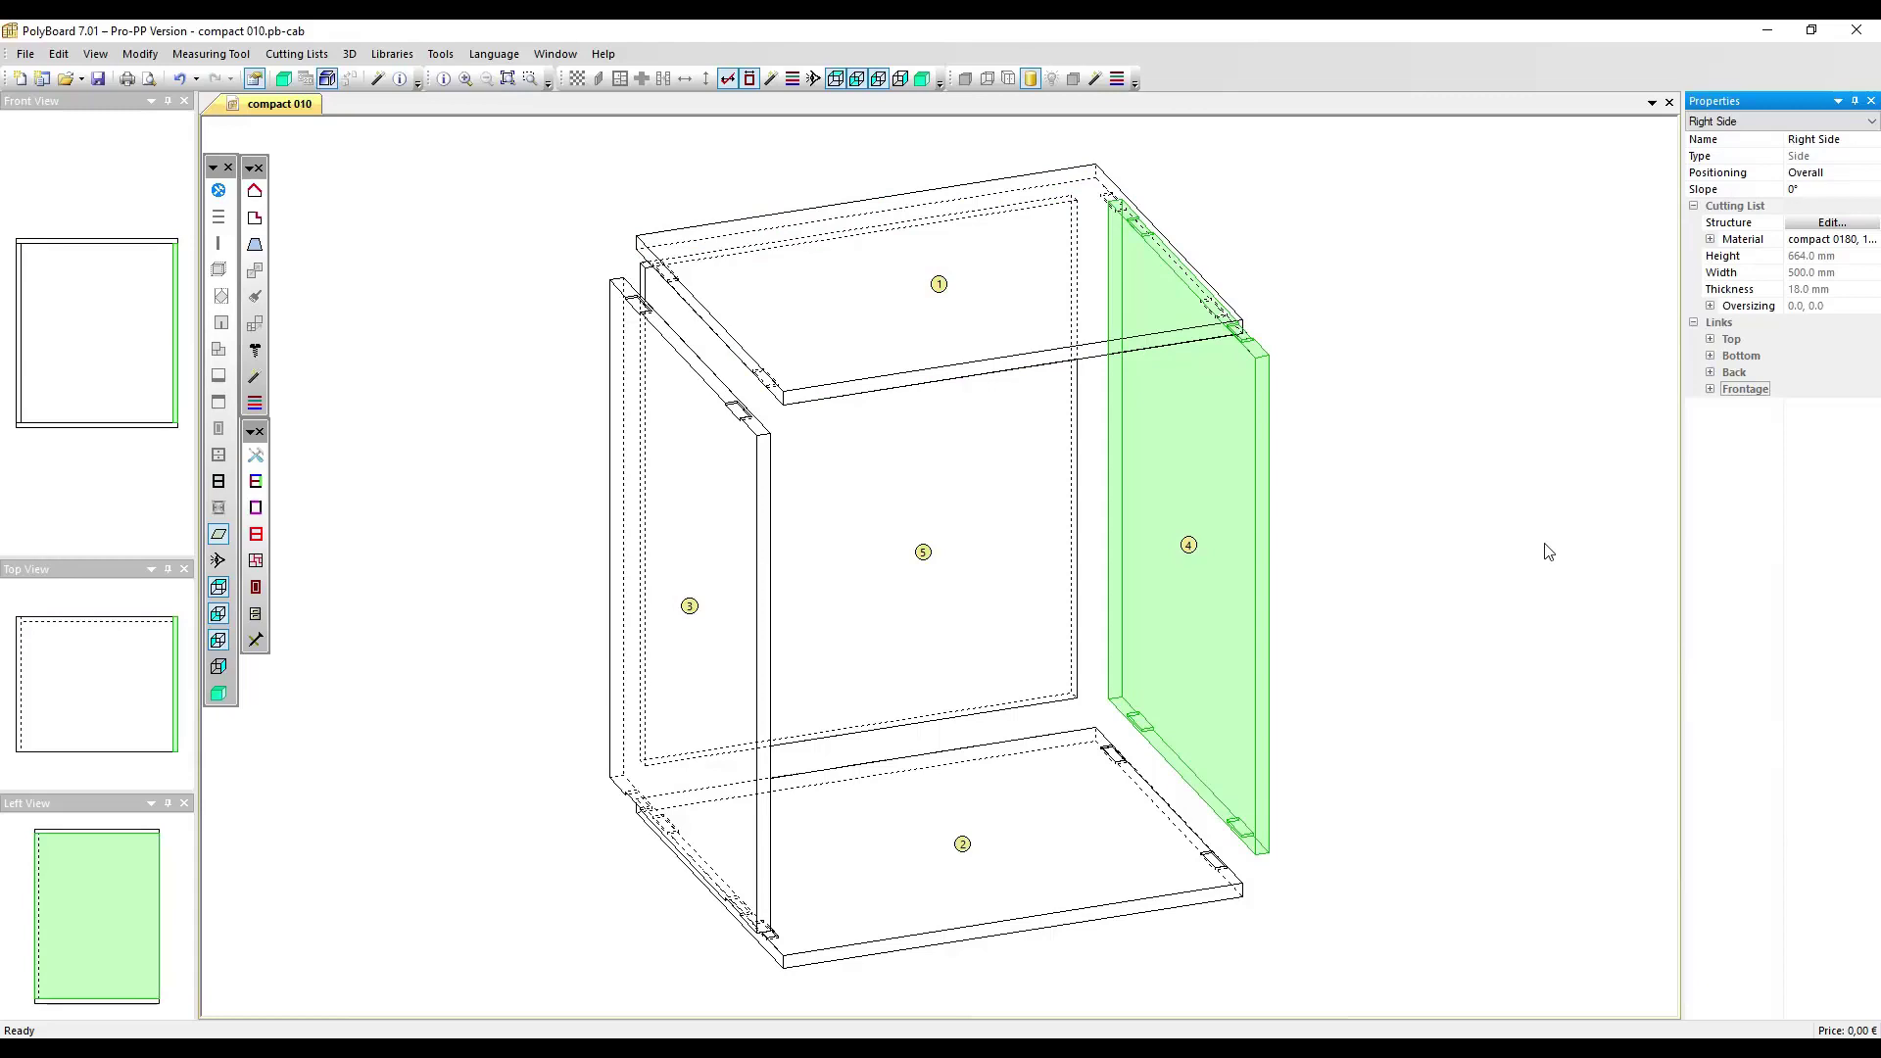
left_click(392, 54)
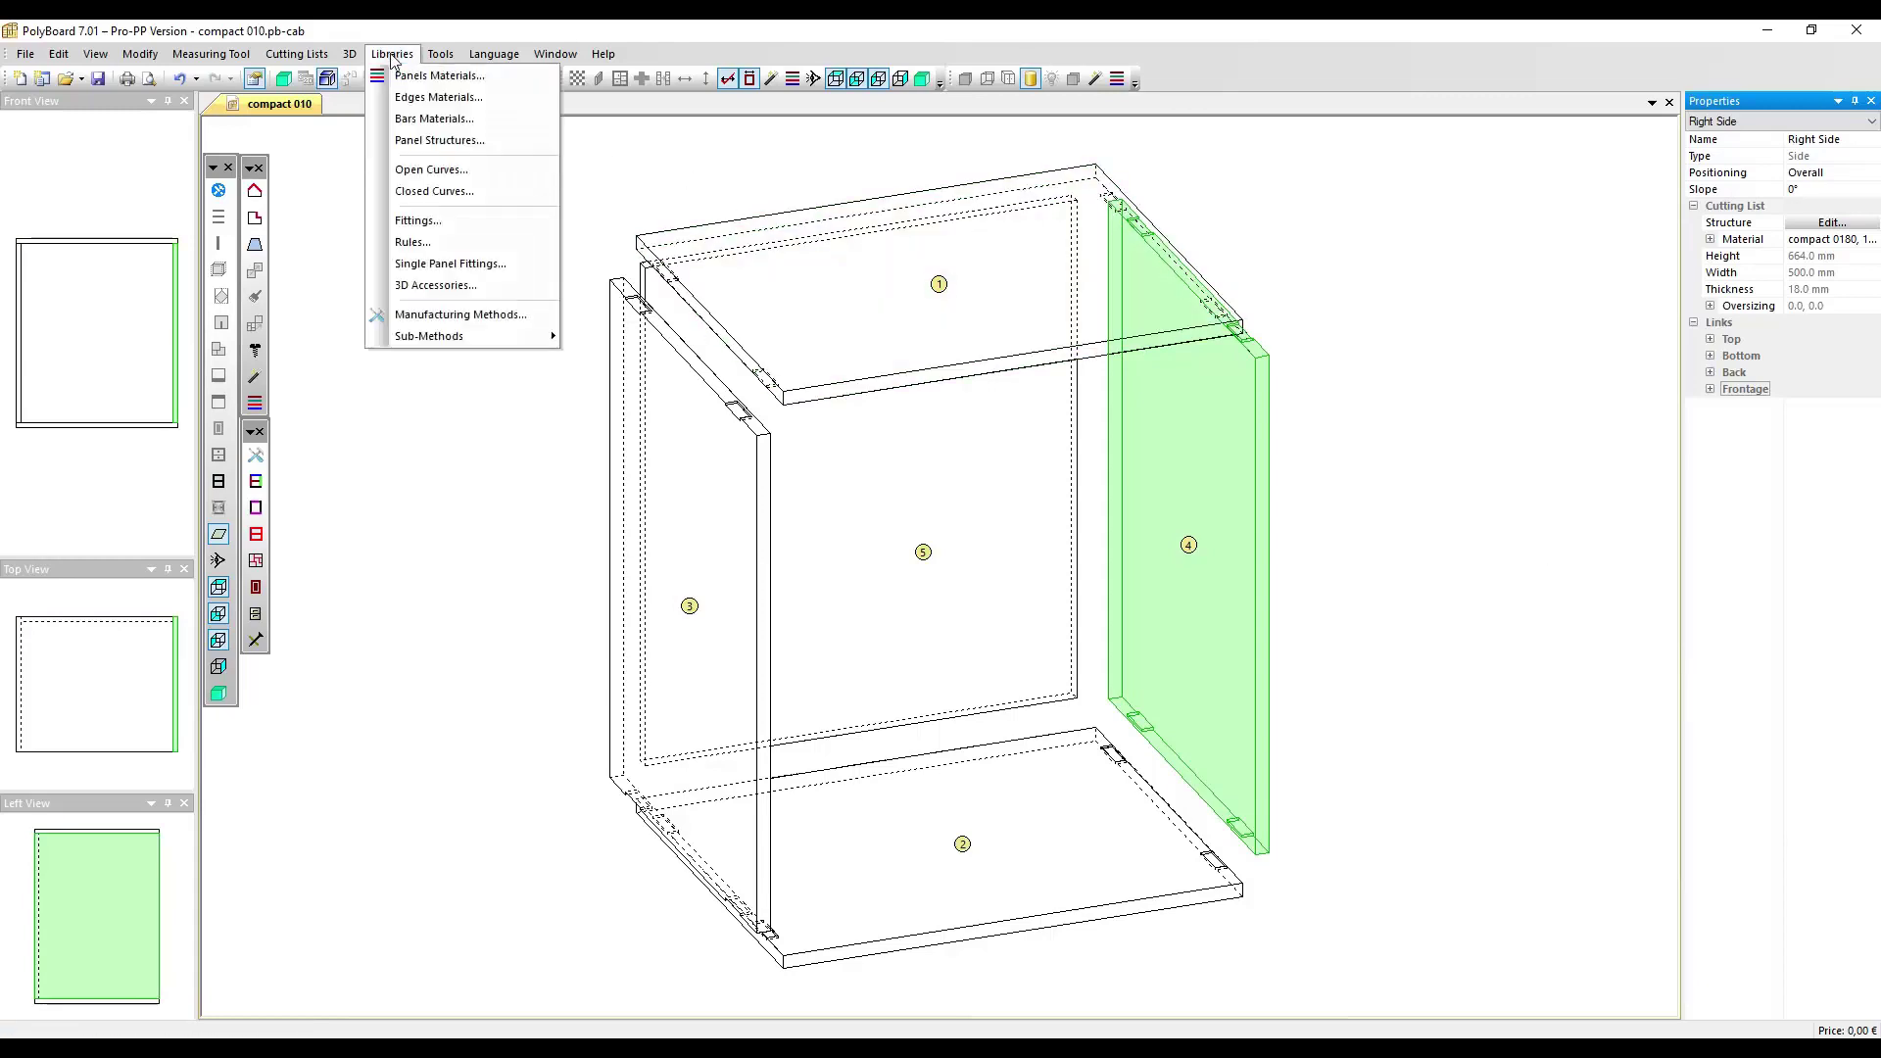
left_click(403, 80)
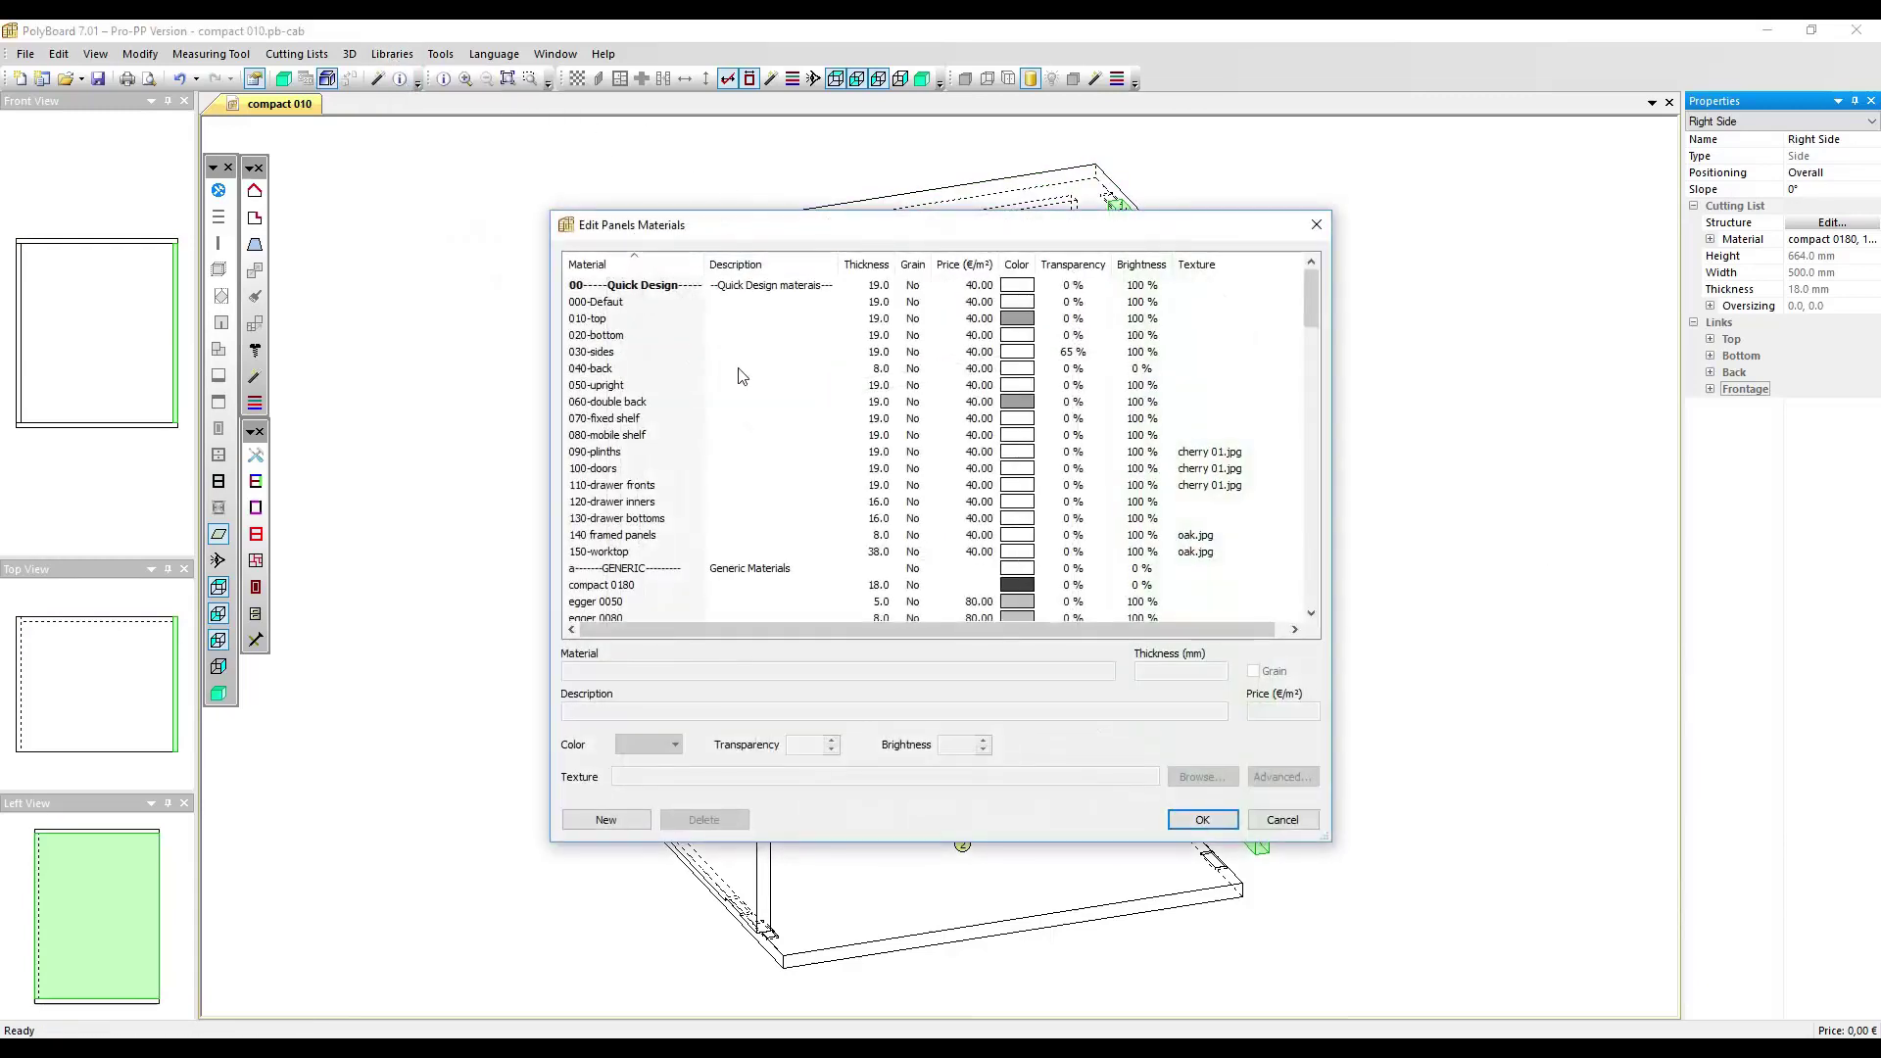
left_click(649, 587)
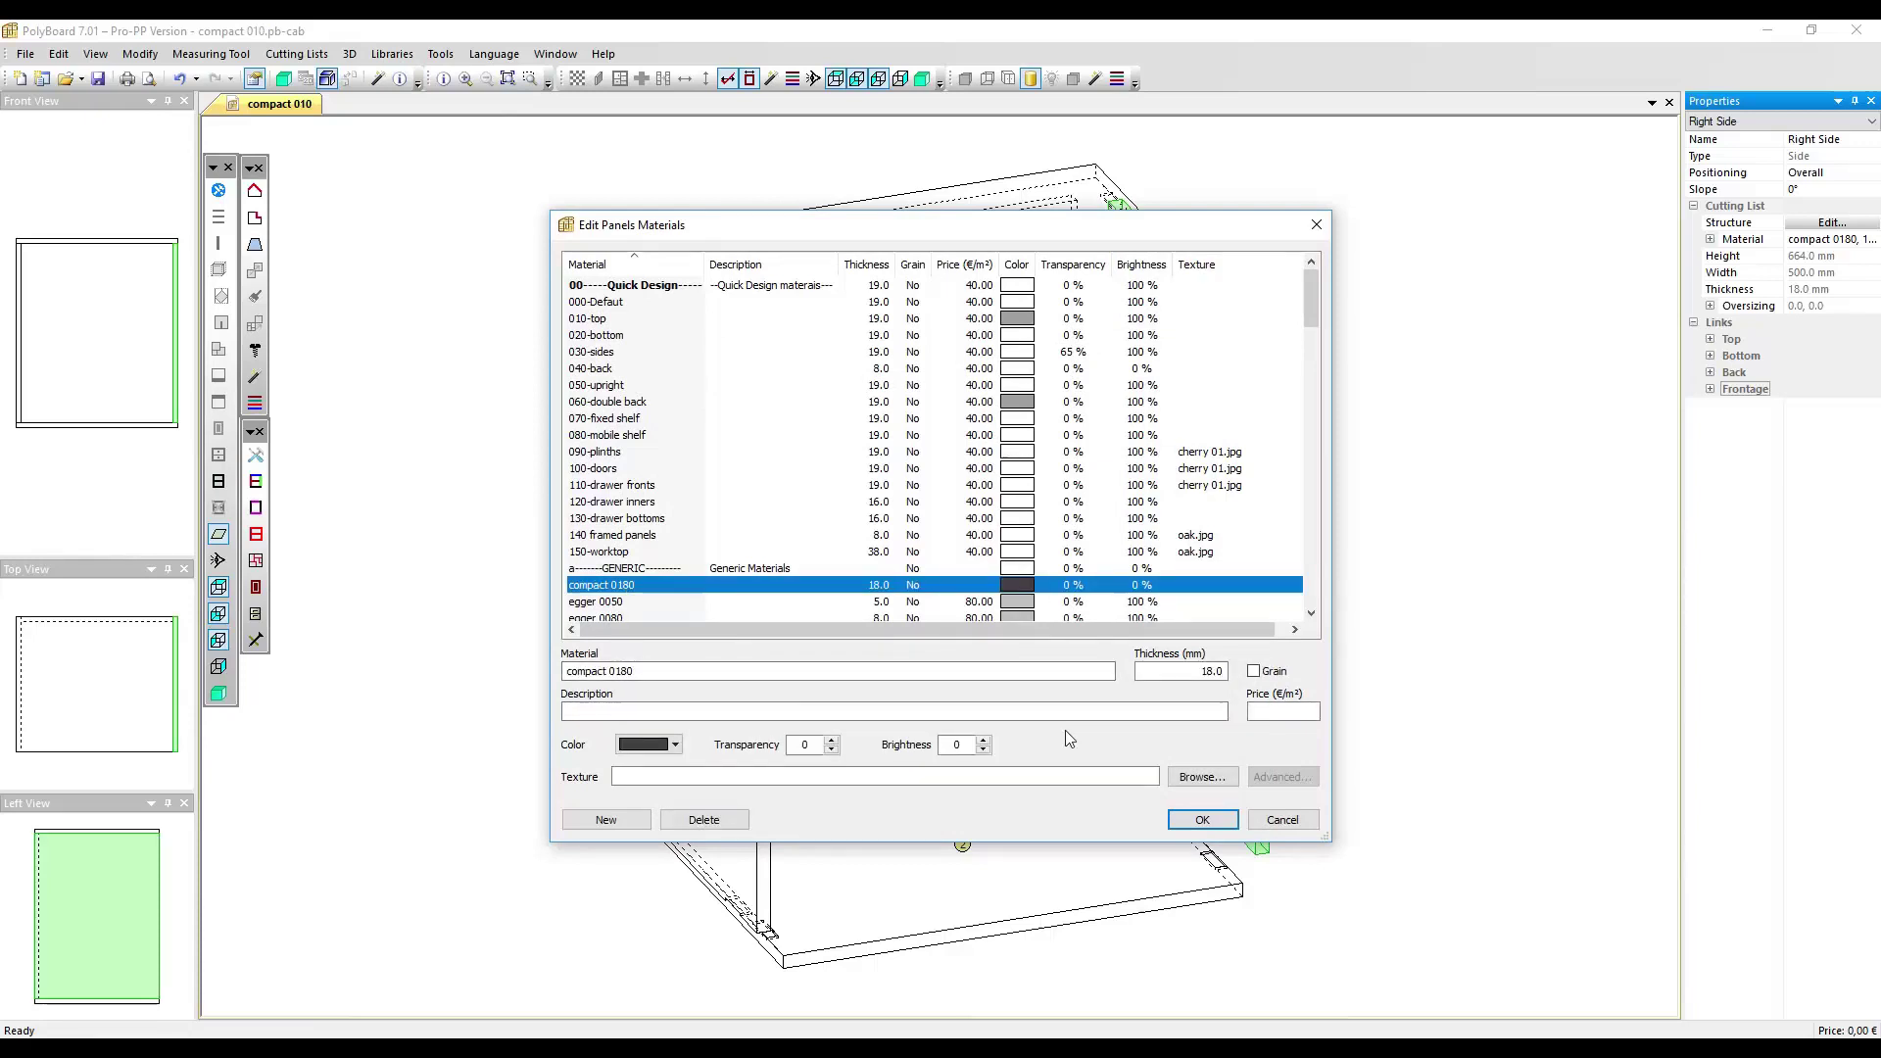
left_click(1202, 819)
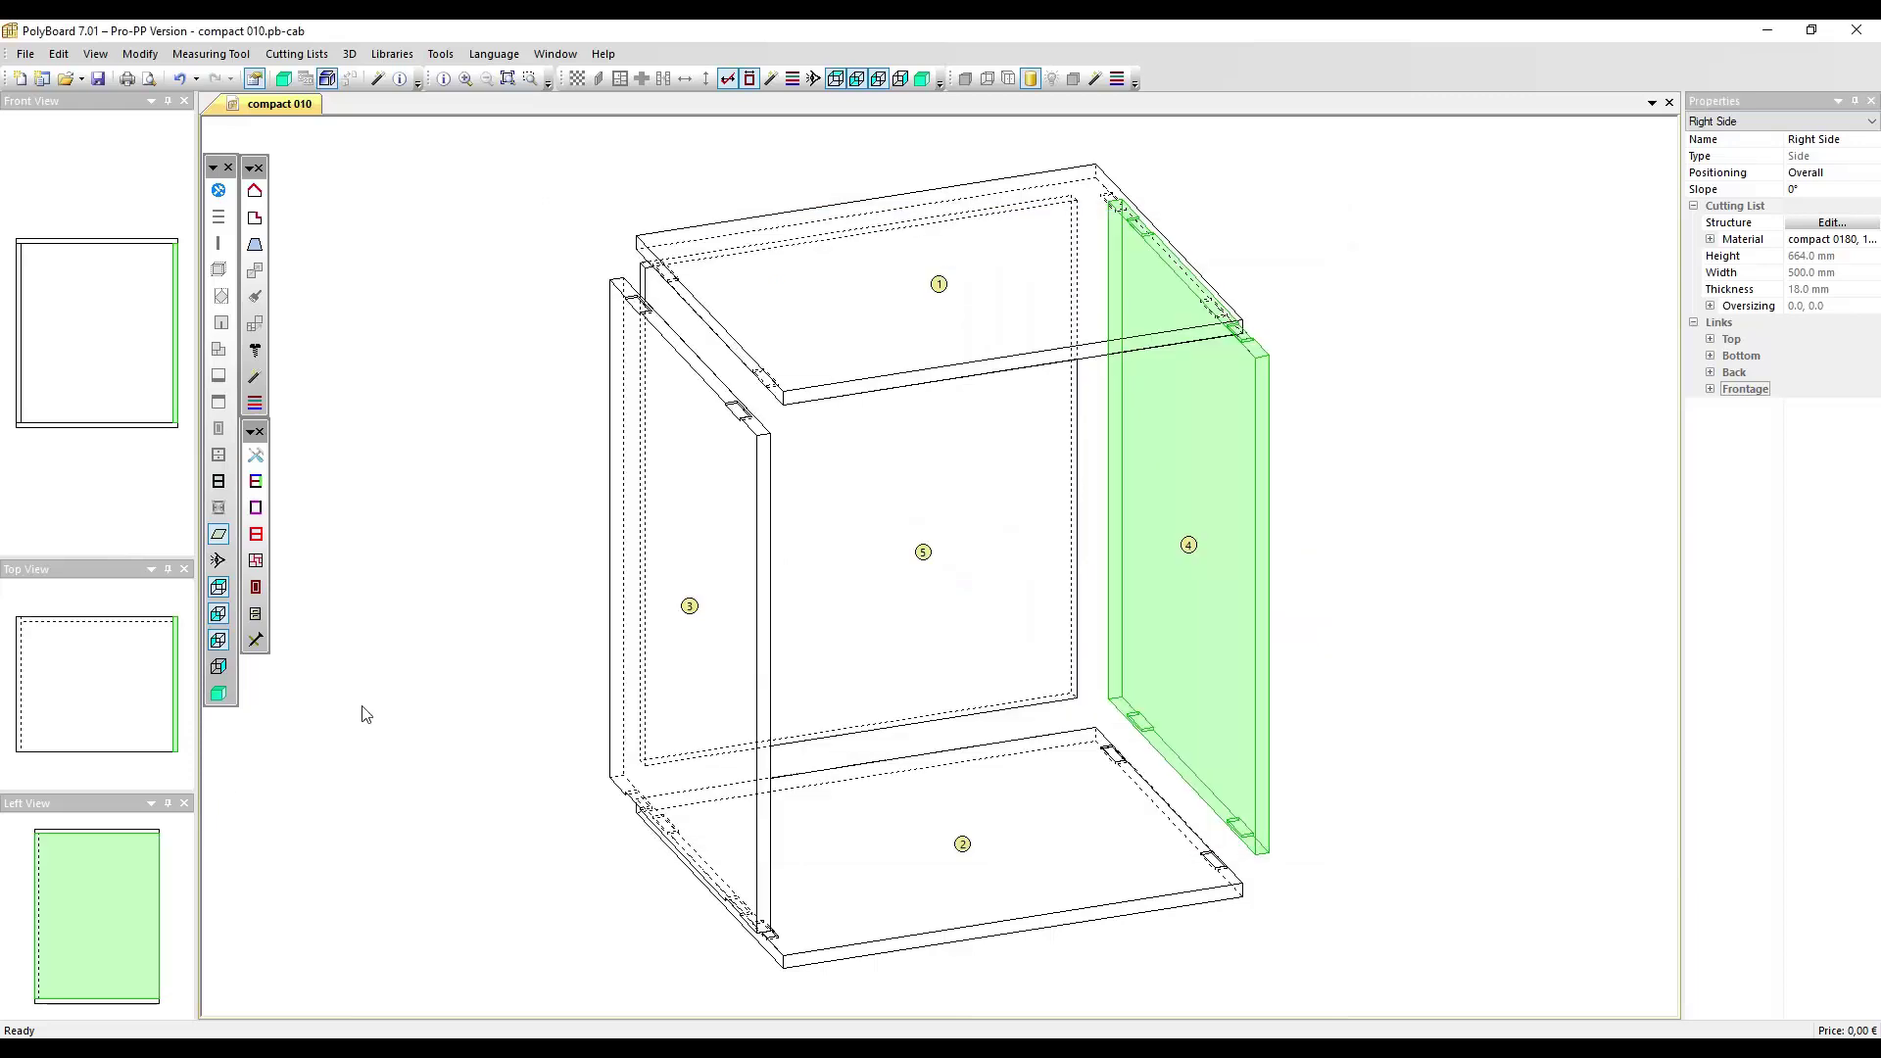
- Restore the but hinge fitting and its rule on the Top link of the compact 010 sub-method
left_click(263, 649)
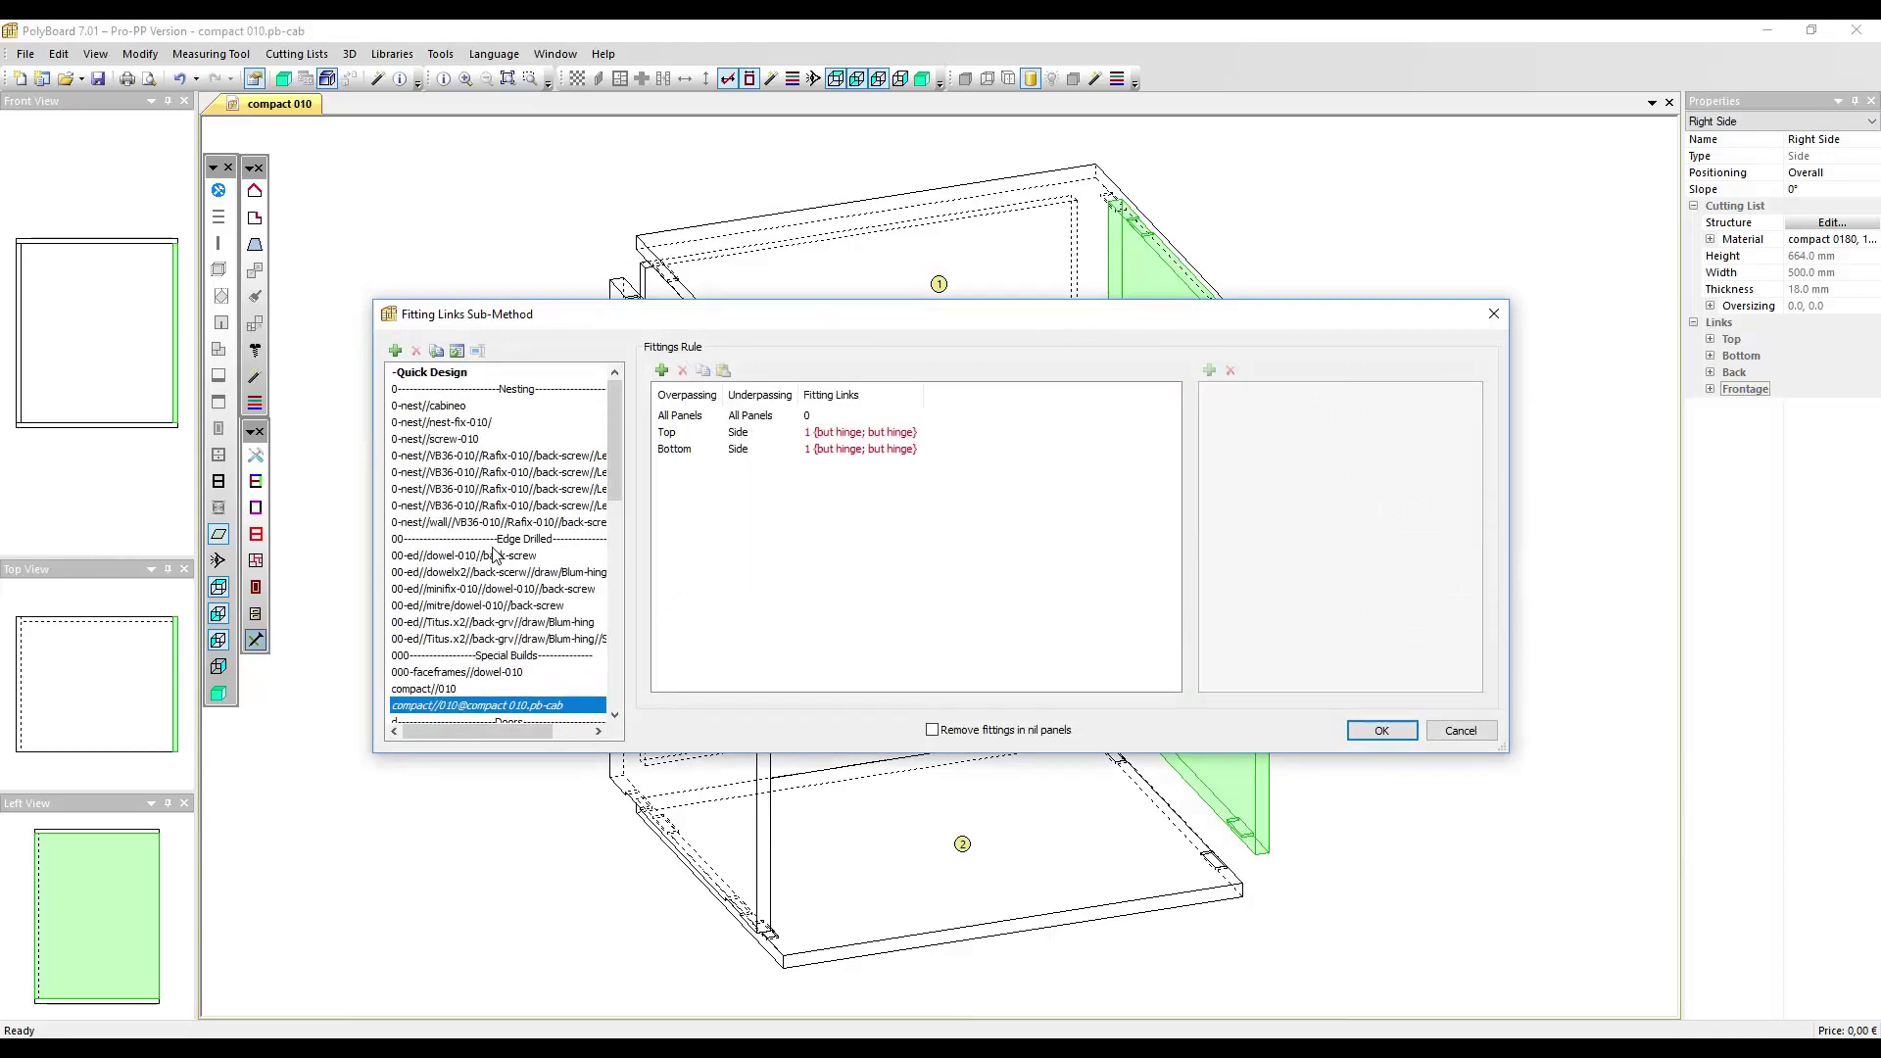
left_click(830, 440)
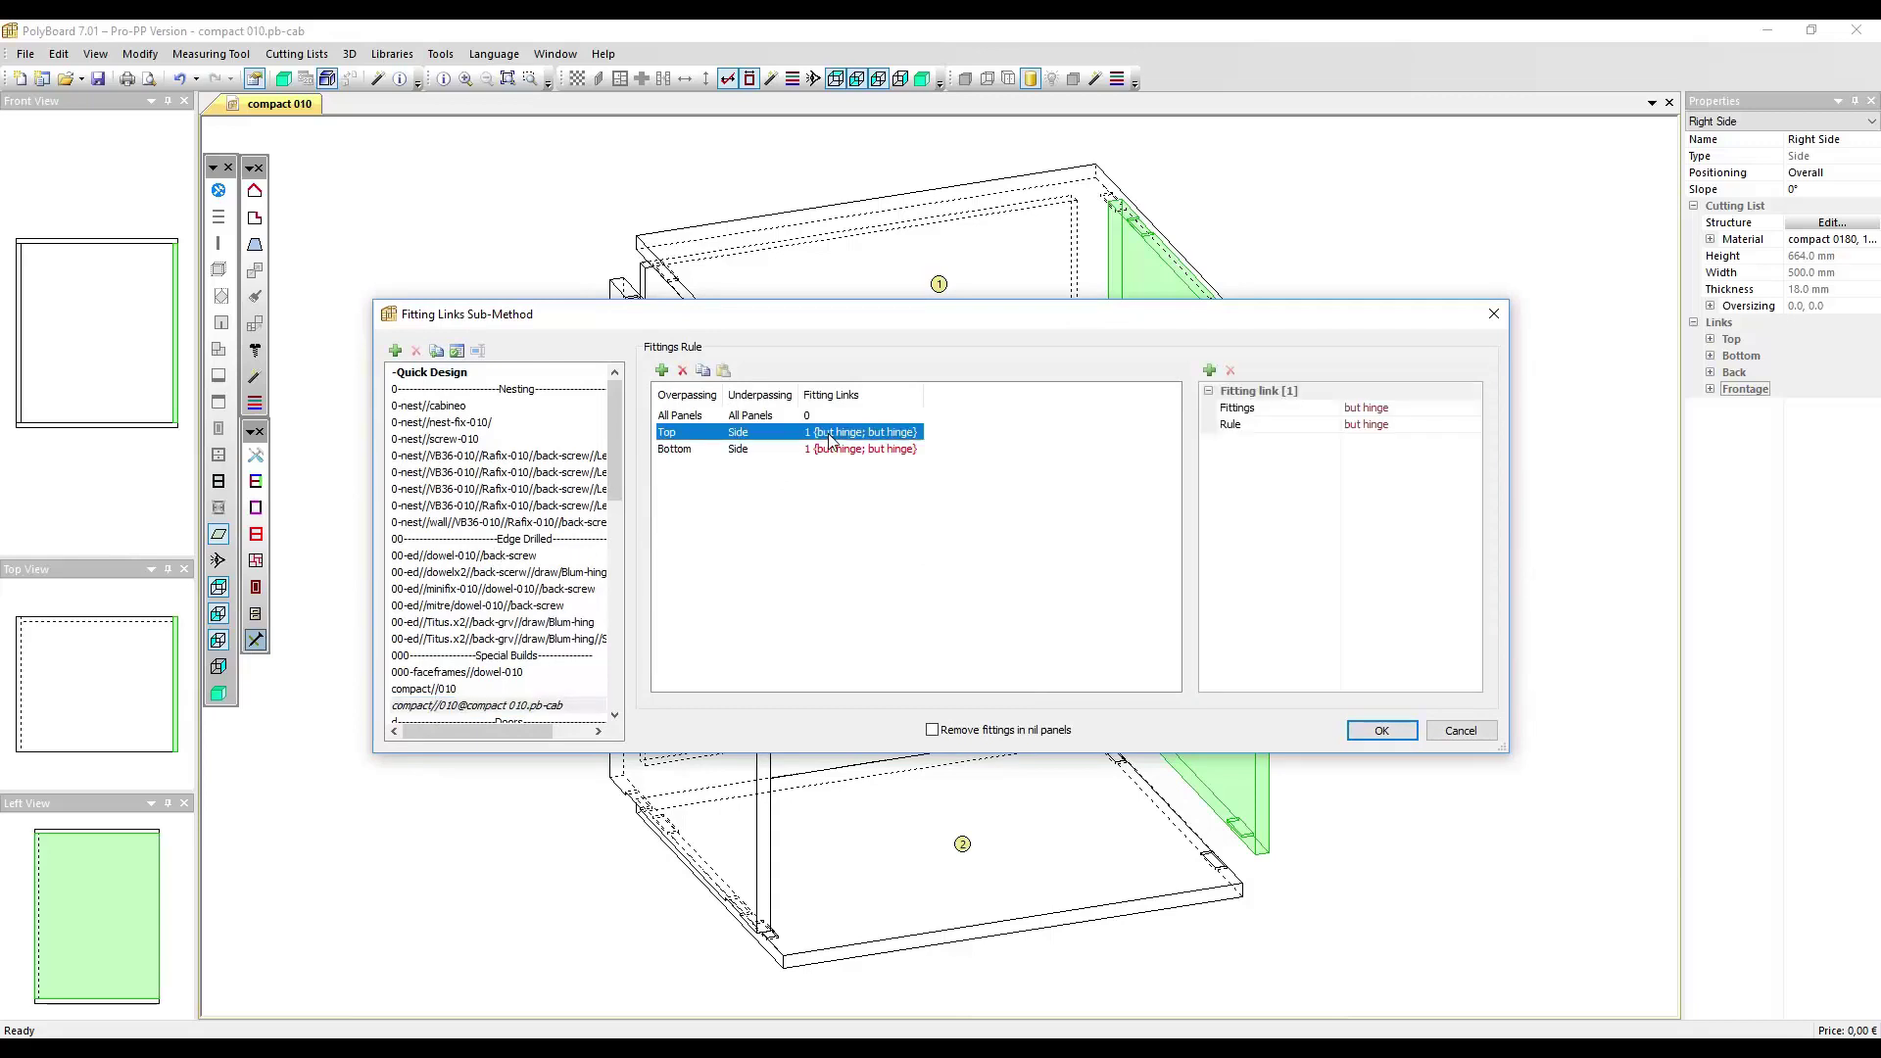
left_click(1399, 410)
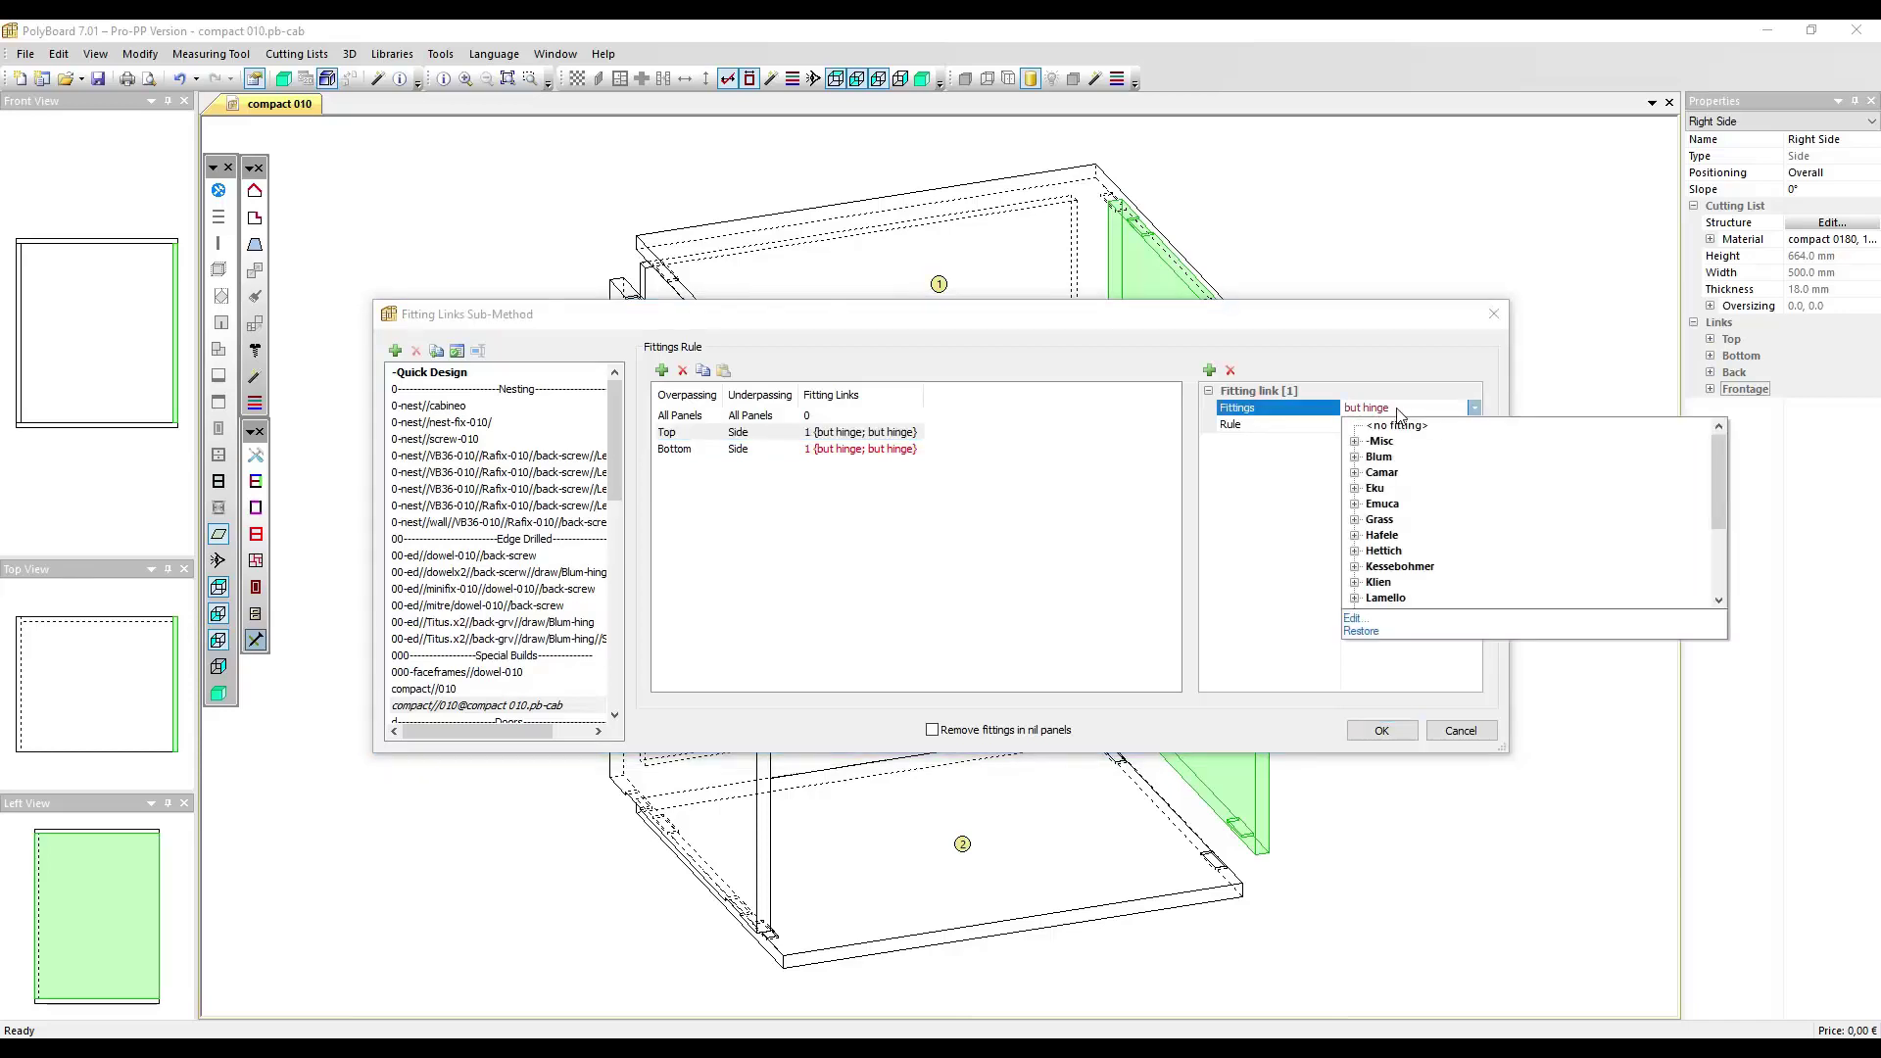
left_click(1364, 633)
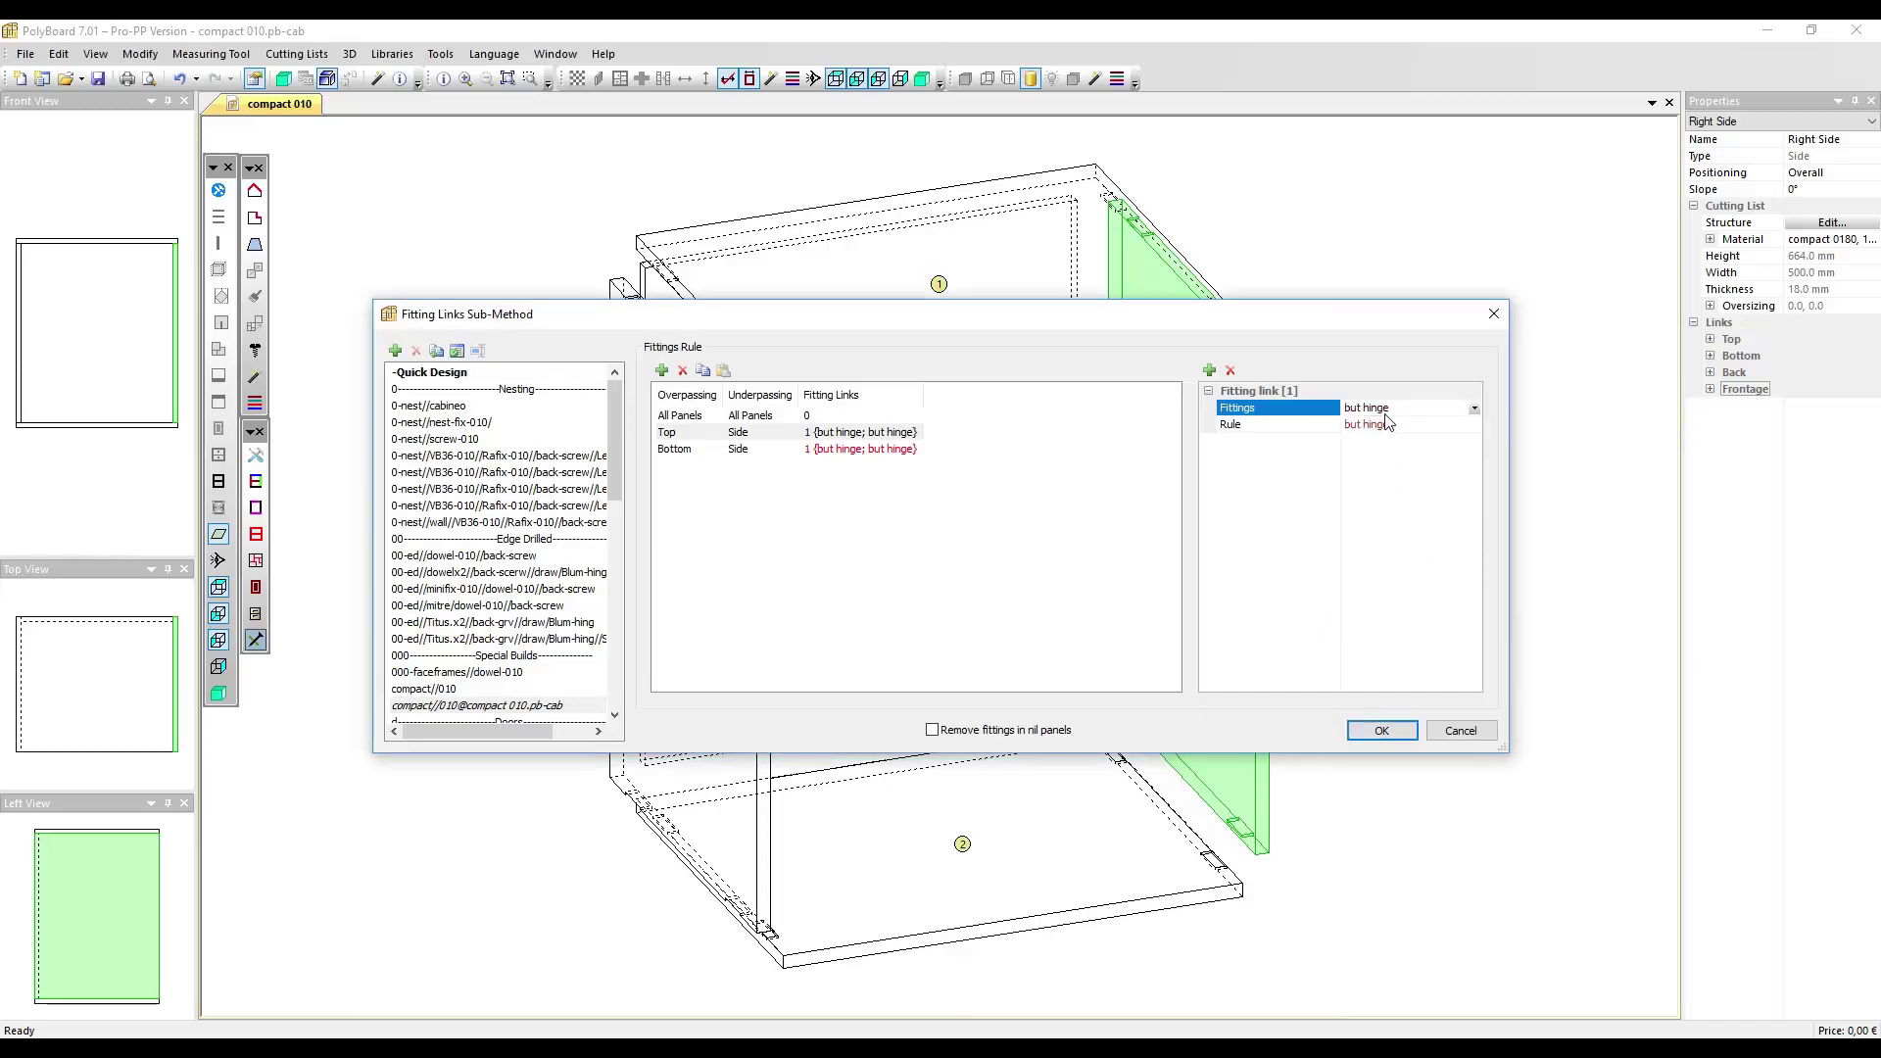
left_click(1467, 426)
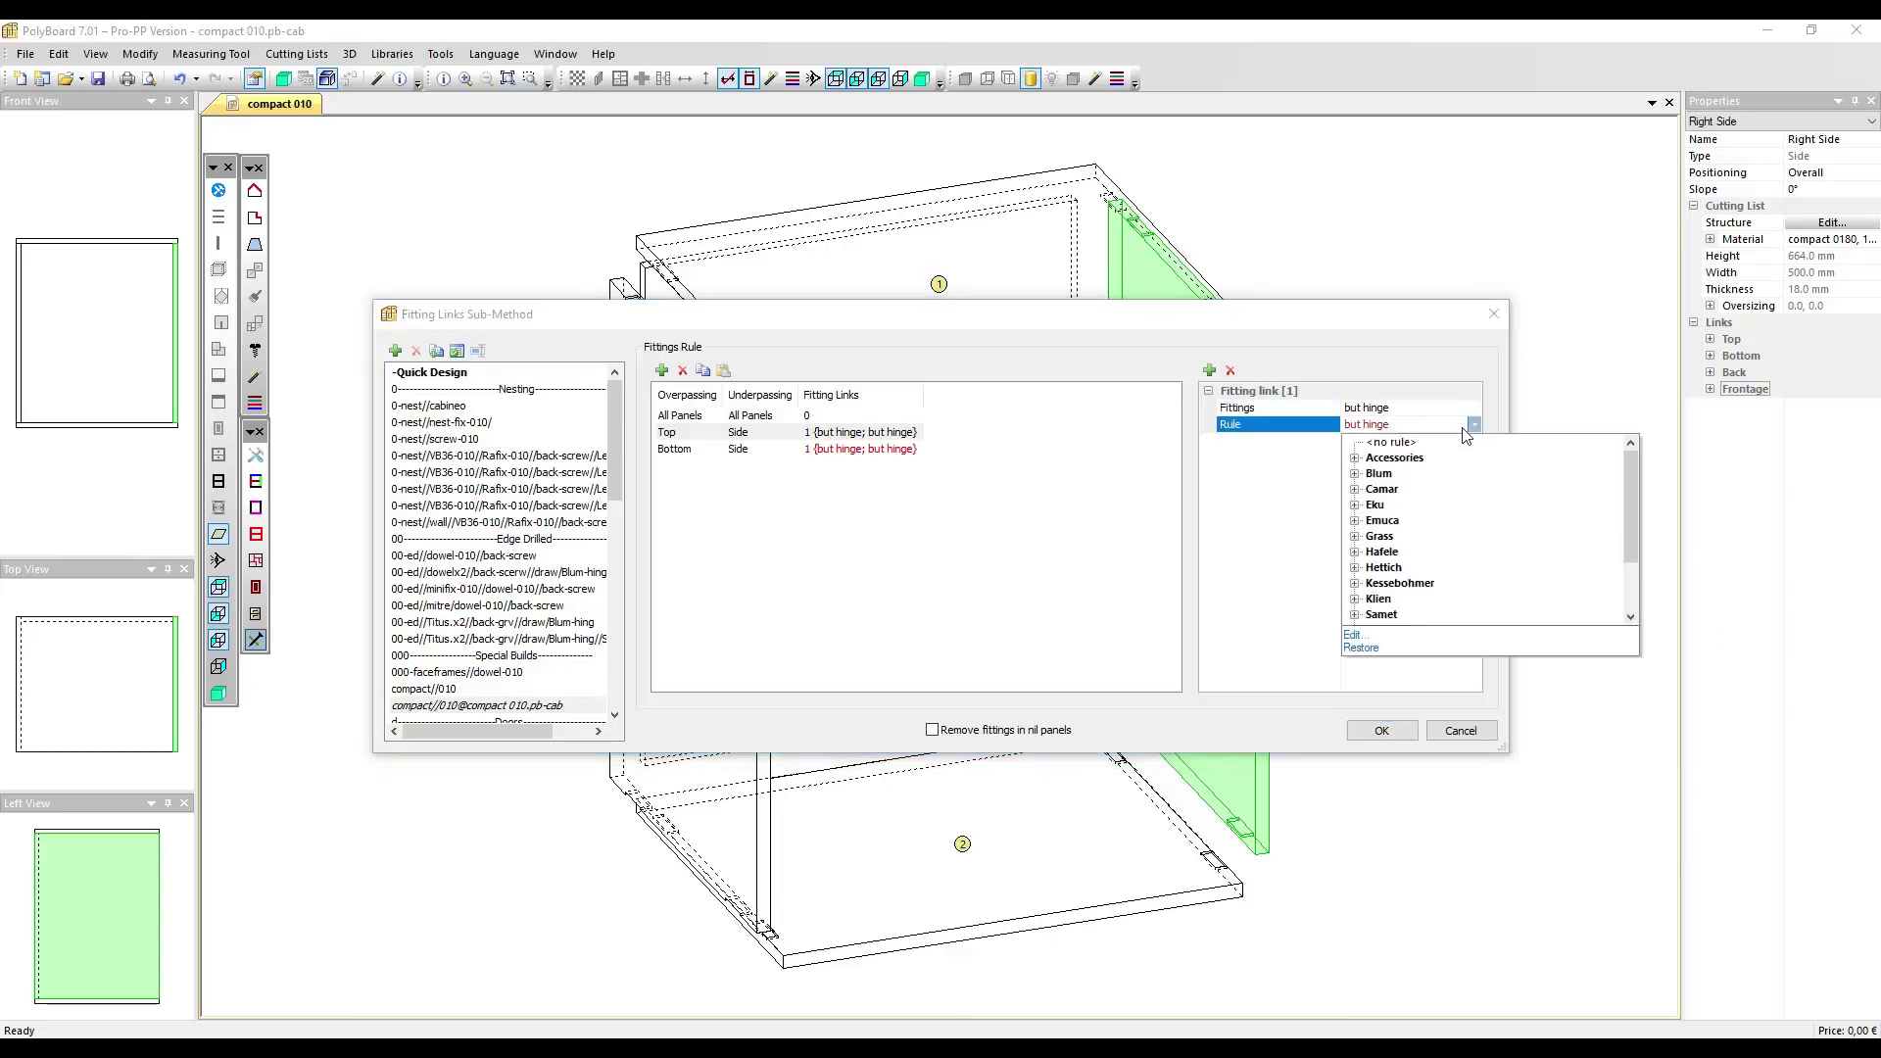
left_click(1362, 649)
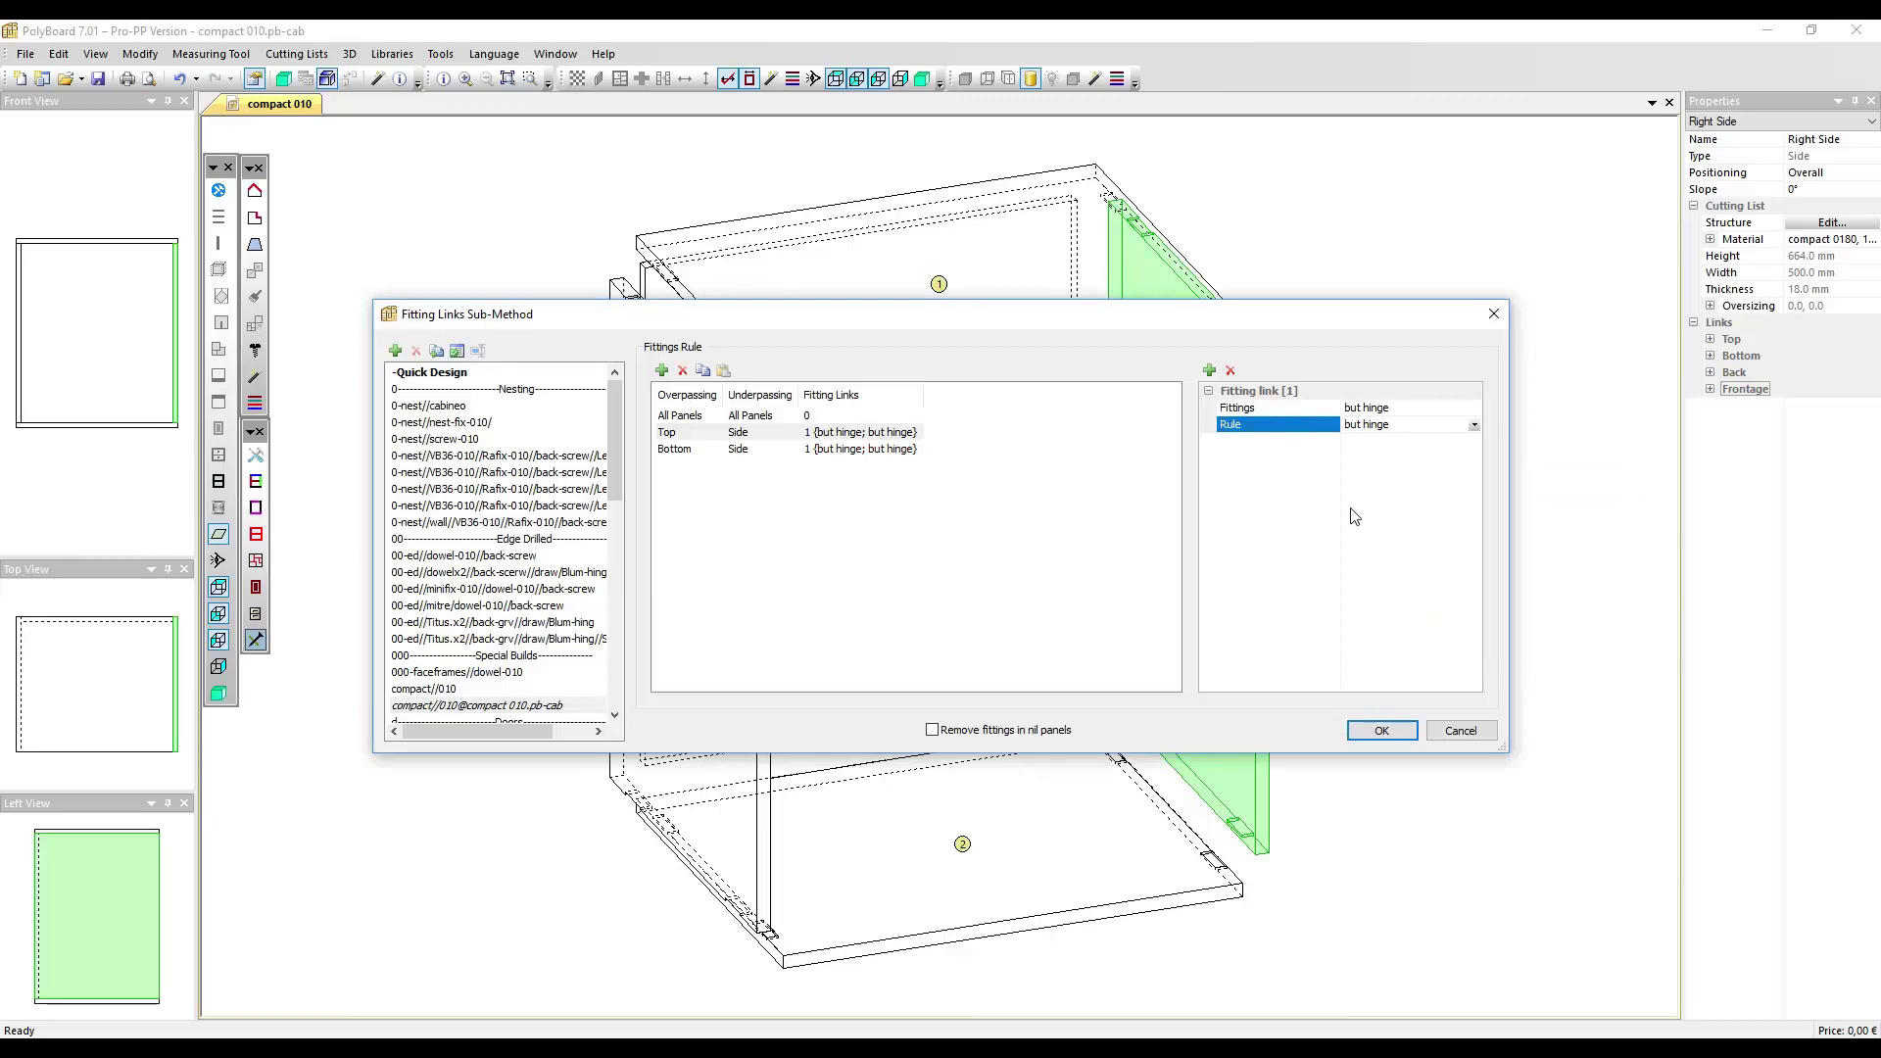
left_click(1381, 731)
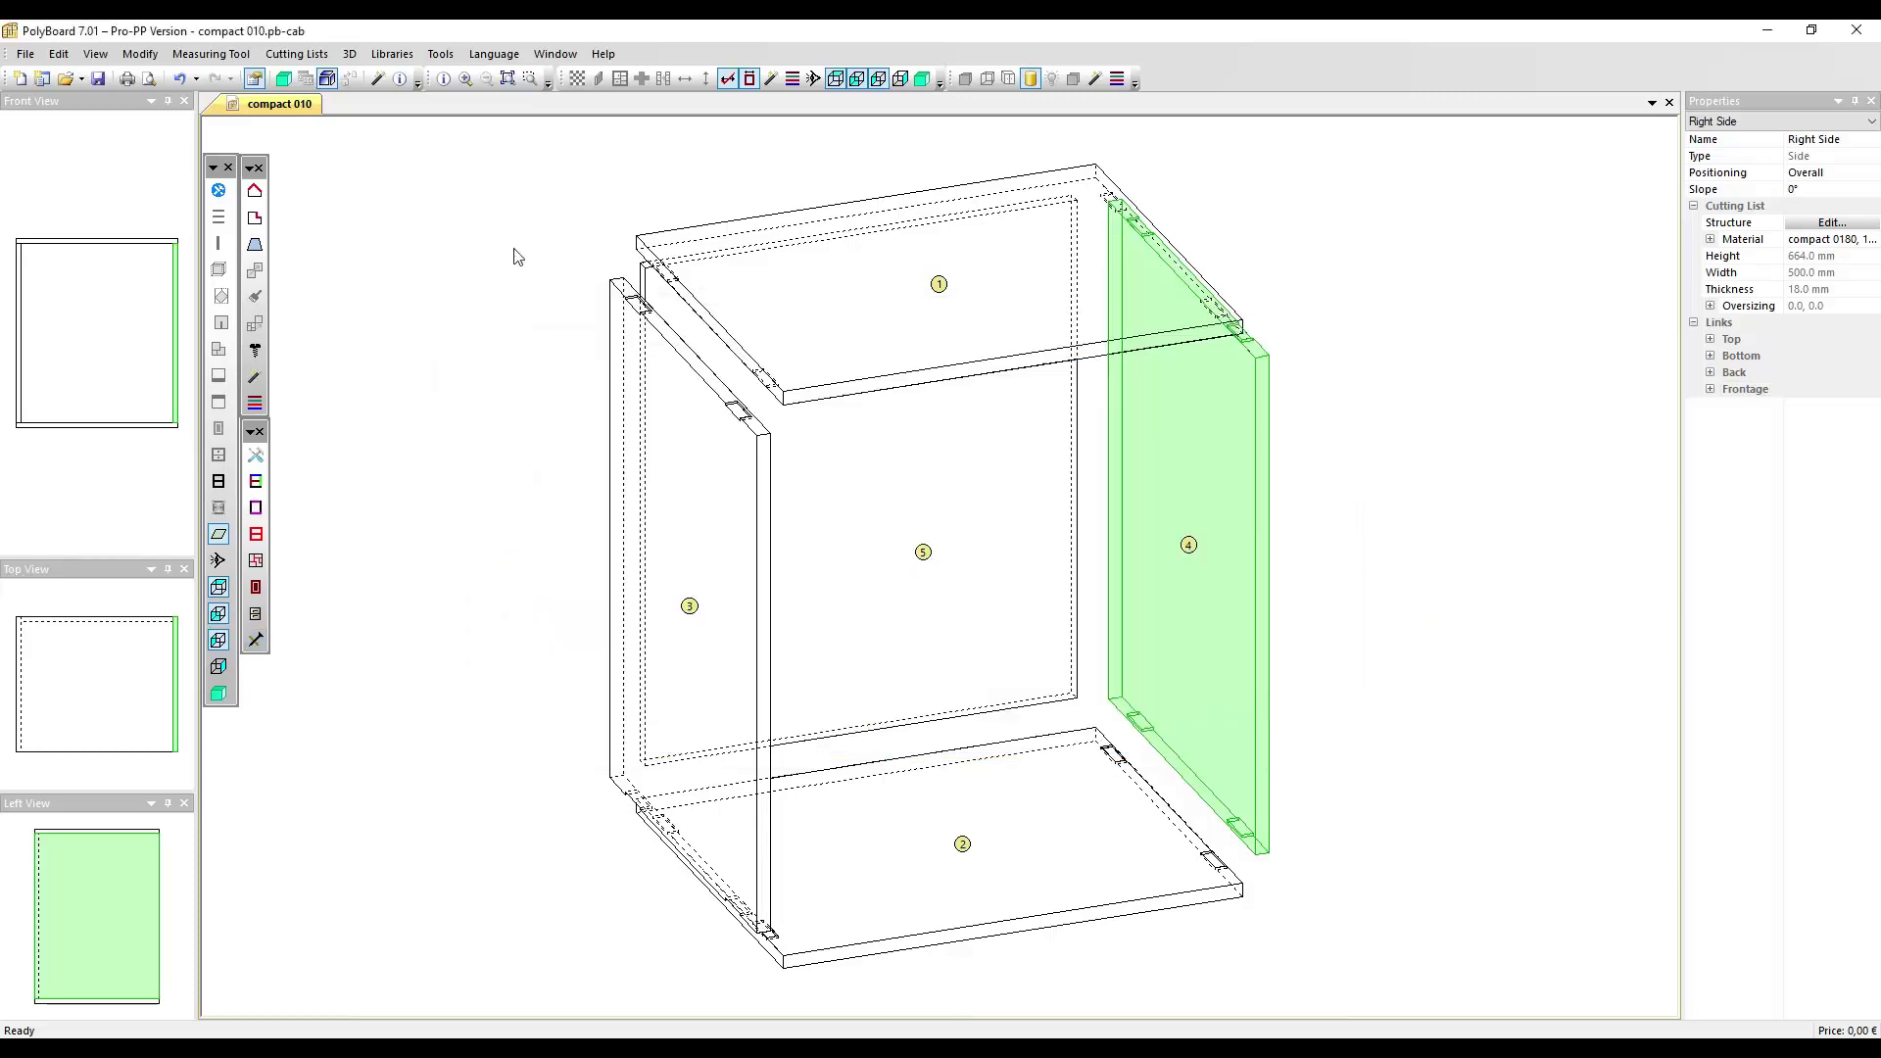
left_click(392, 54)
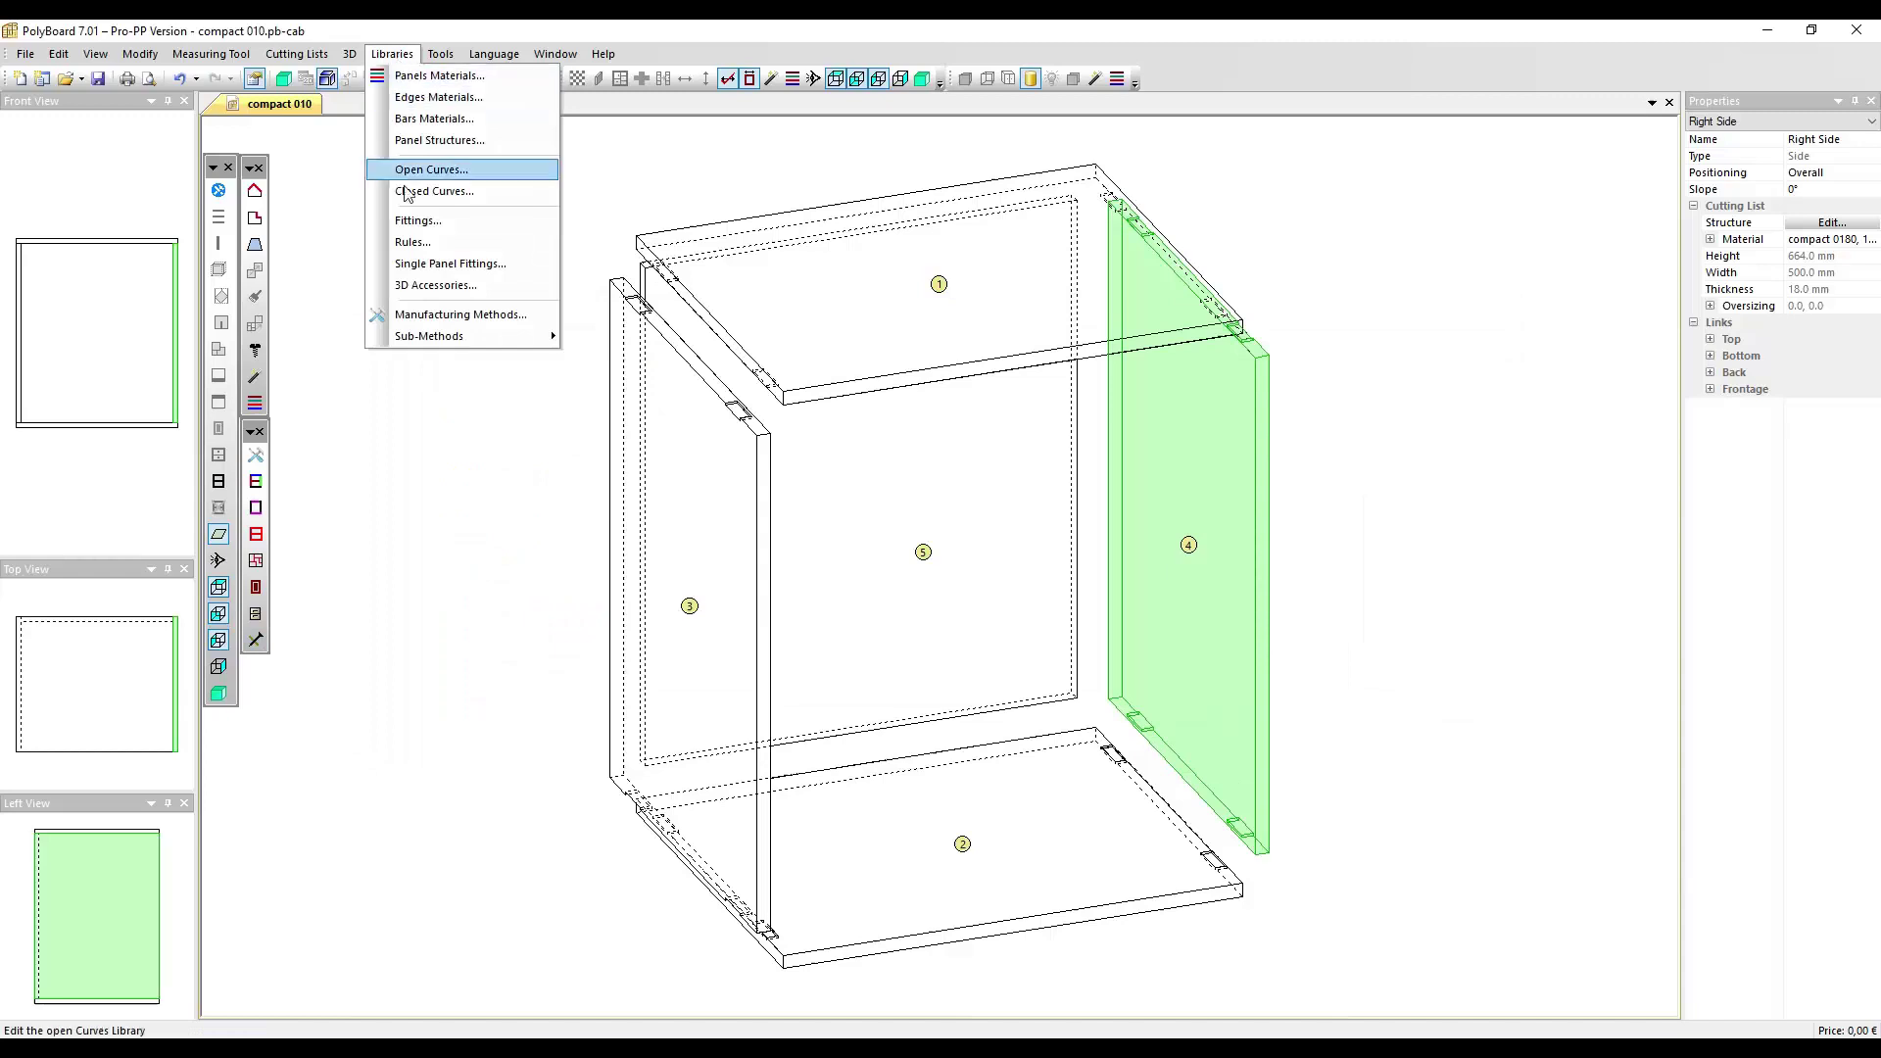
left_click(412, 221)
left_click(220, 584)
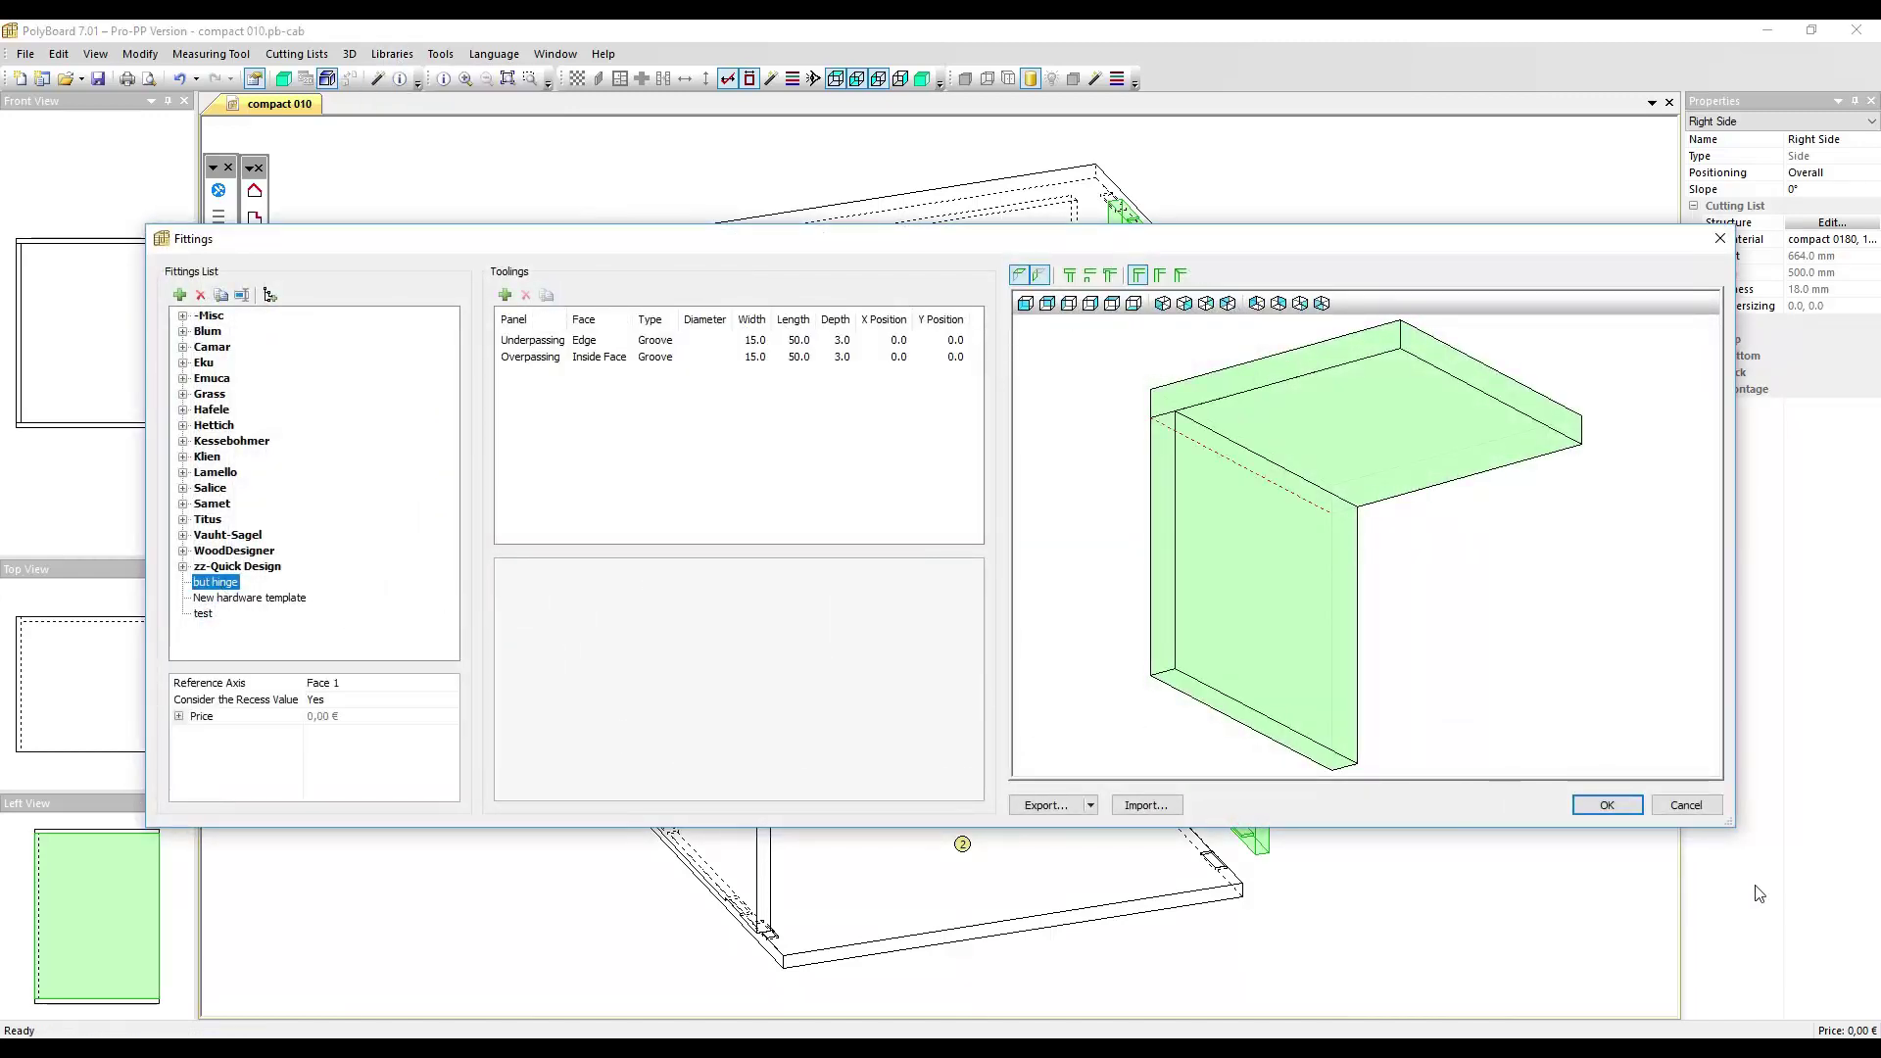
left_click(1683, 805)
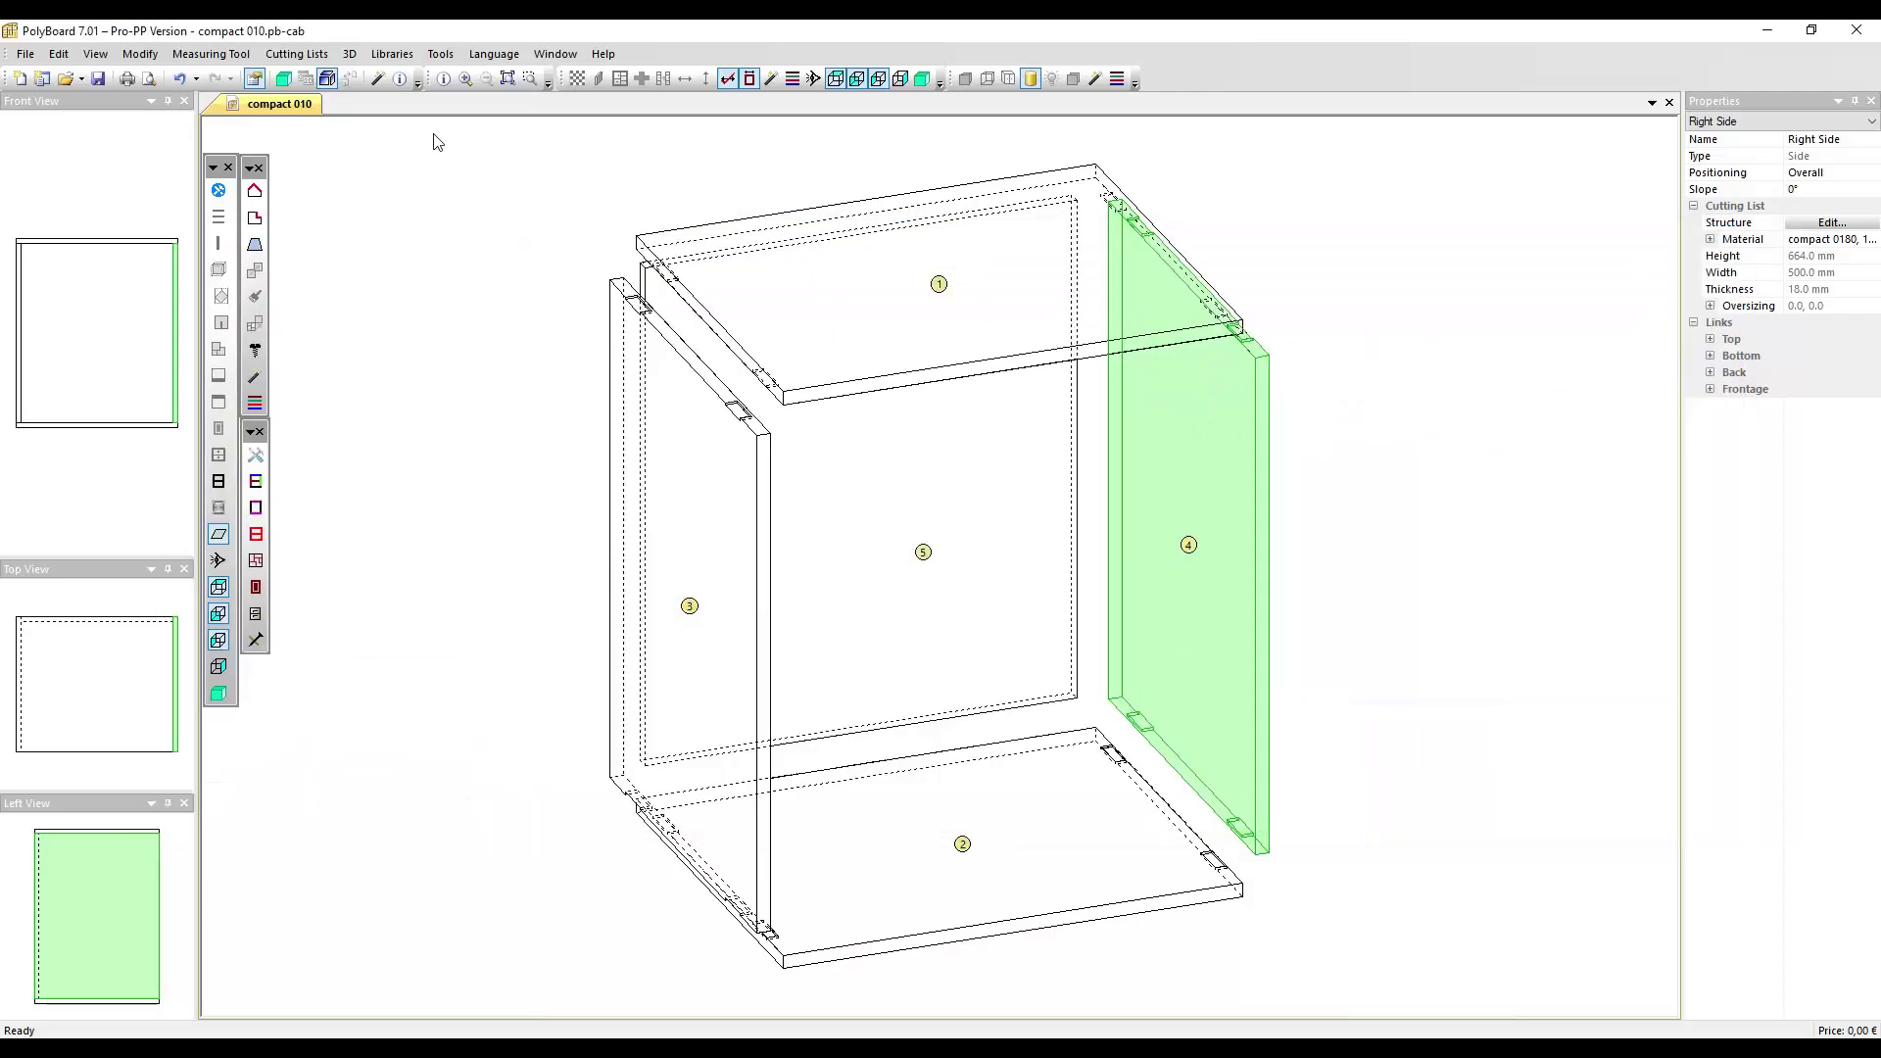
left_click(453, 61)
left_click(419, 239)
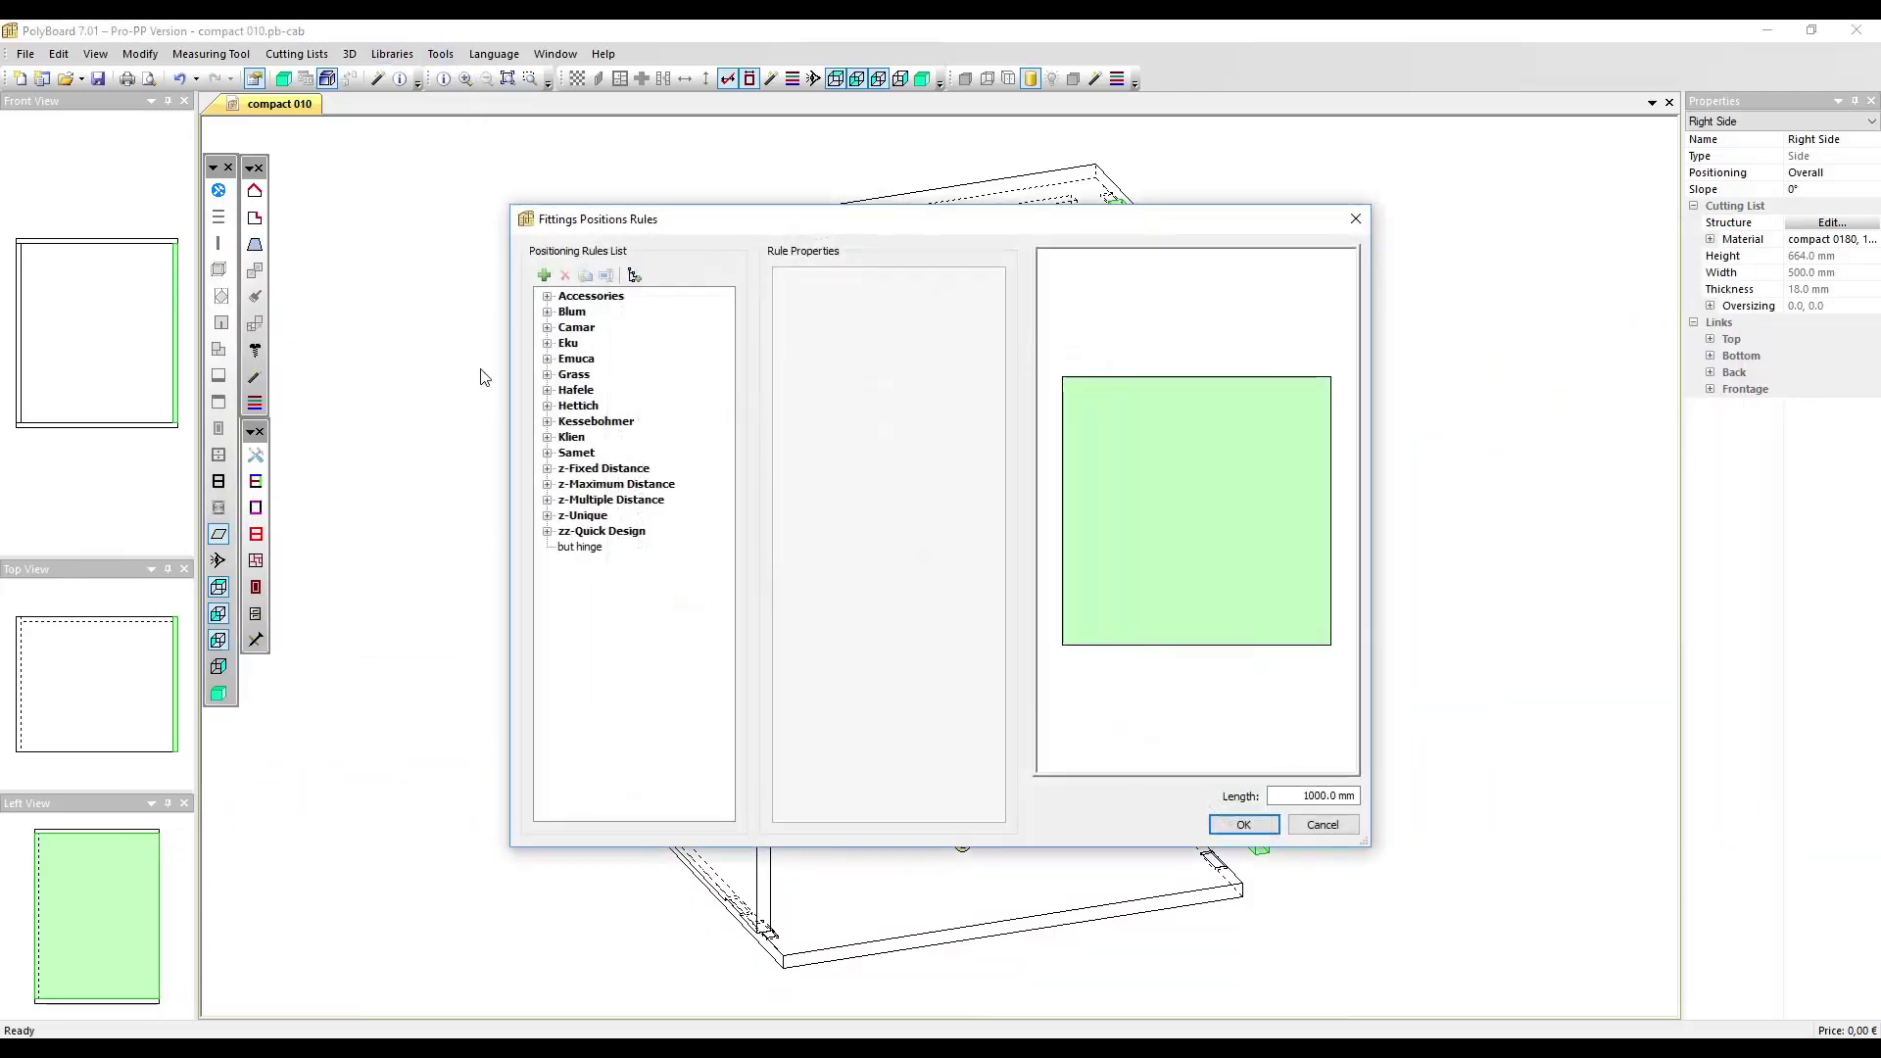
left_click(586, 547)
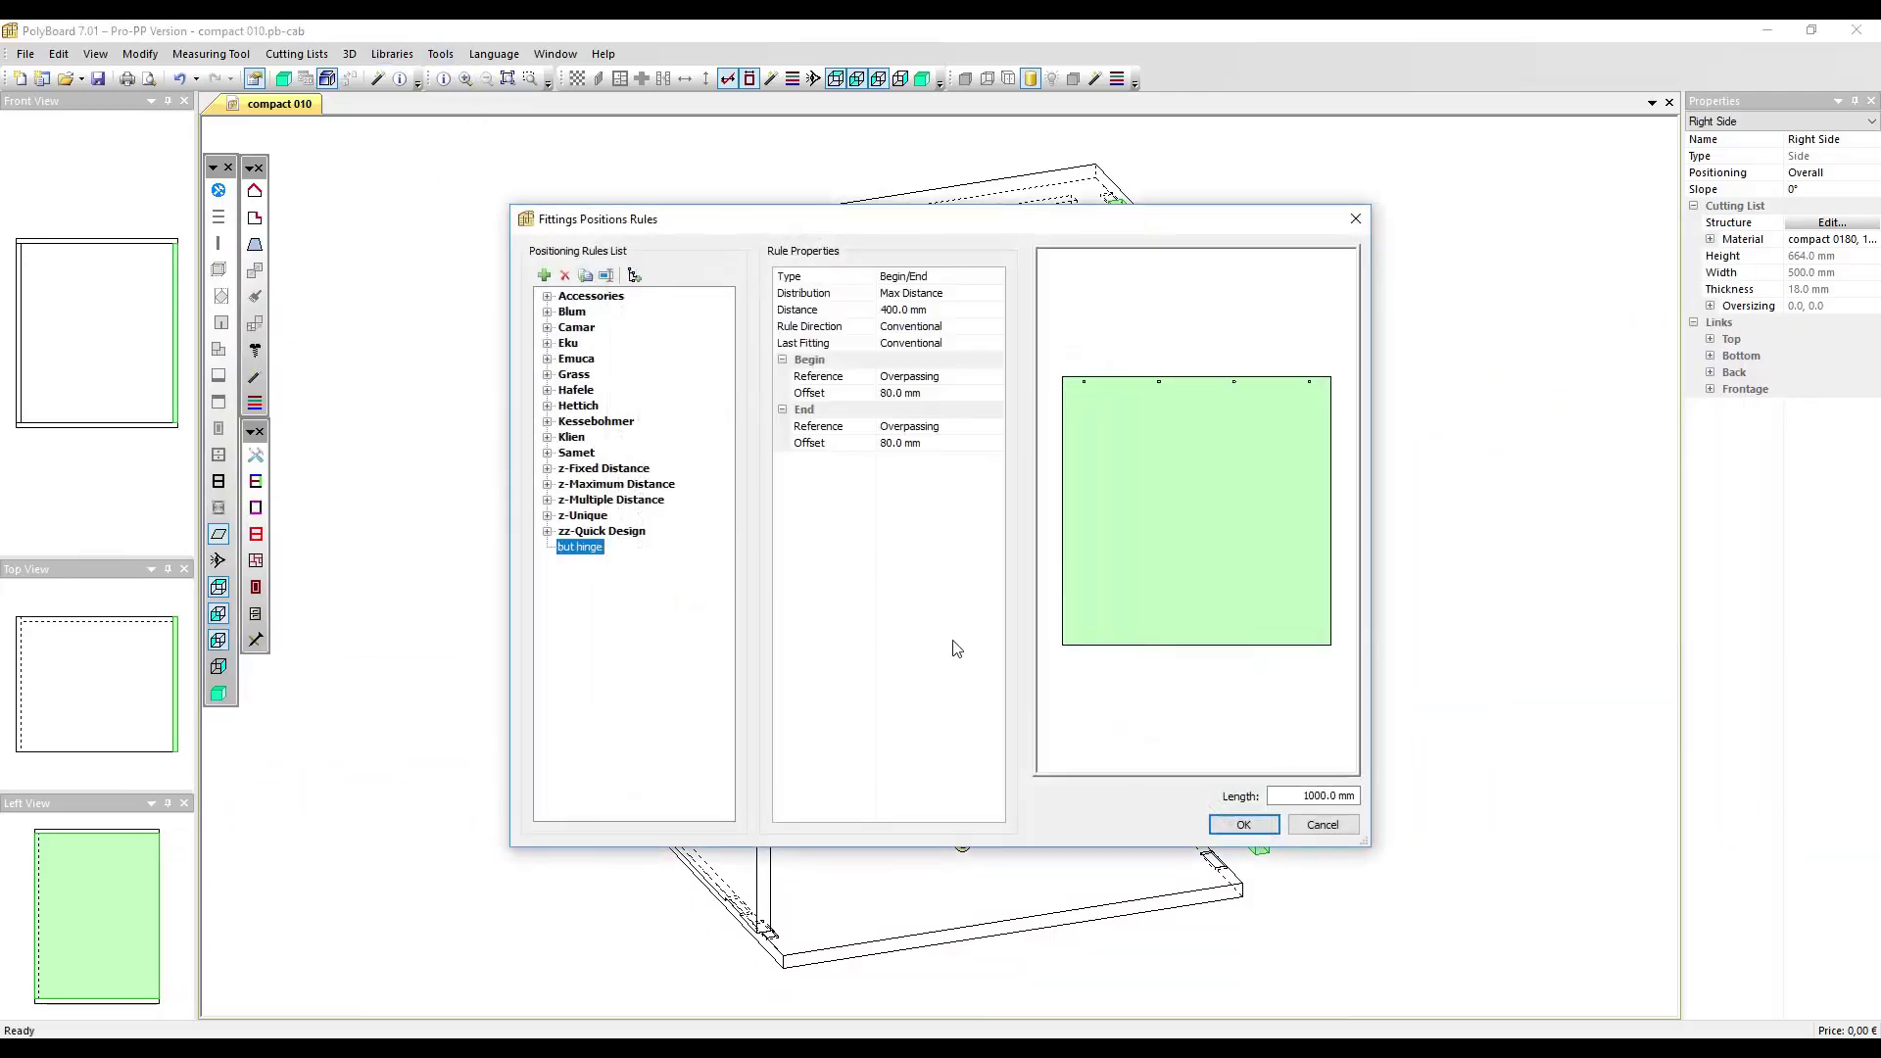
left_click(1245, 825)
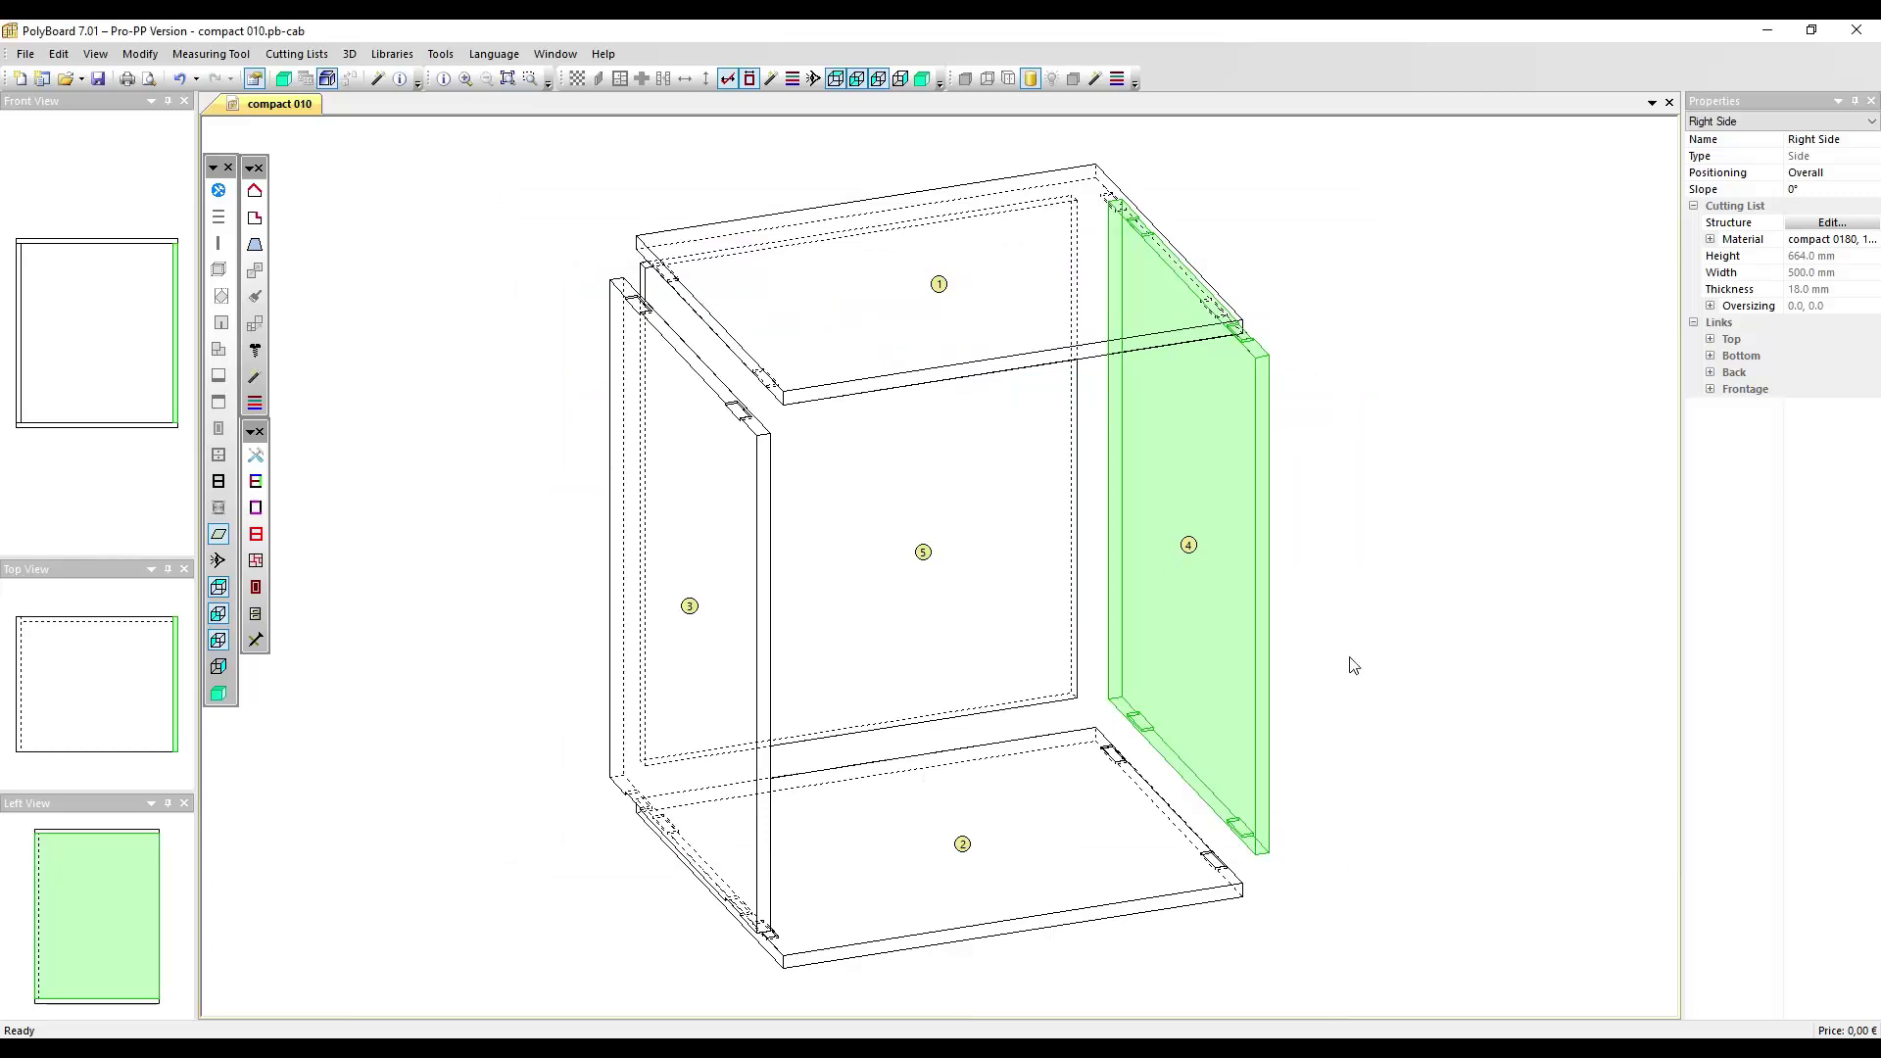
- Select only the Top panel and open its Left Side fitting links list
left_click(939, 354, "ctrl")
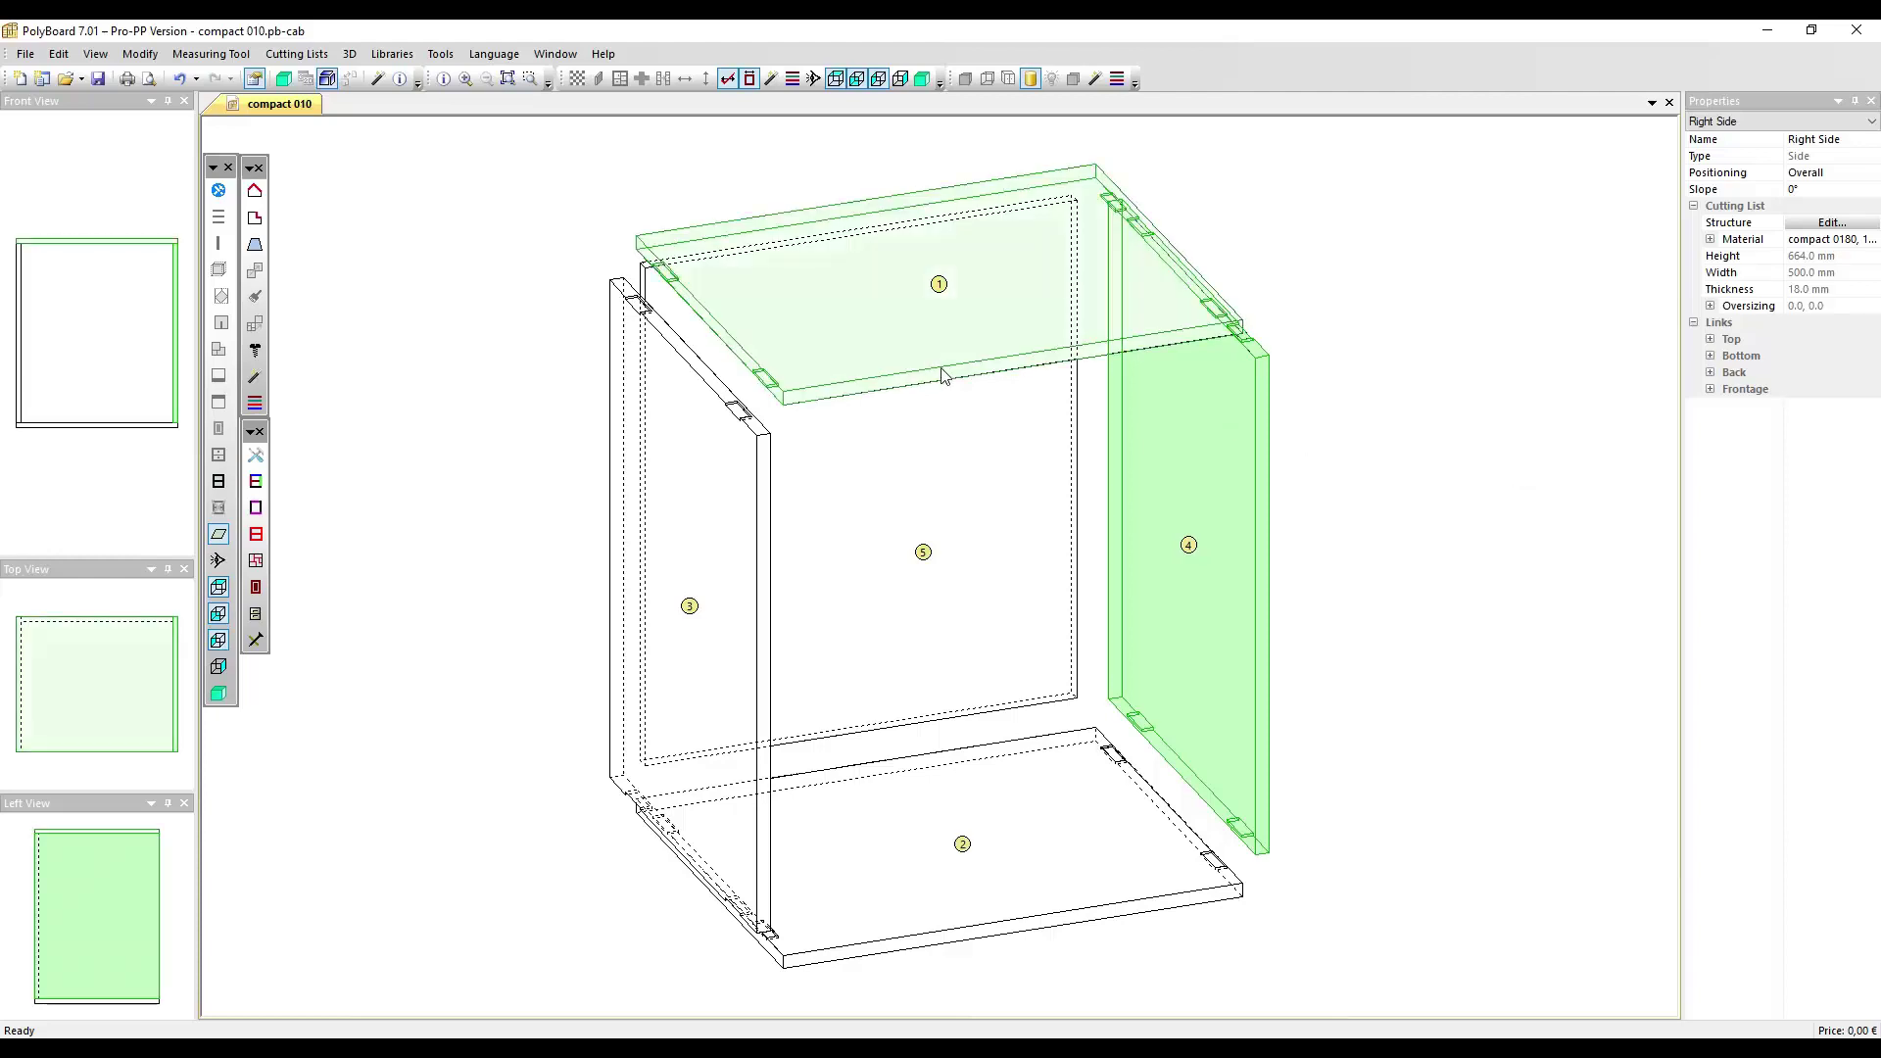
left_click(944, 378)
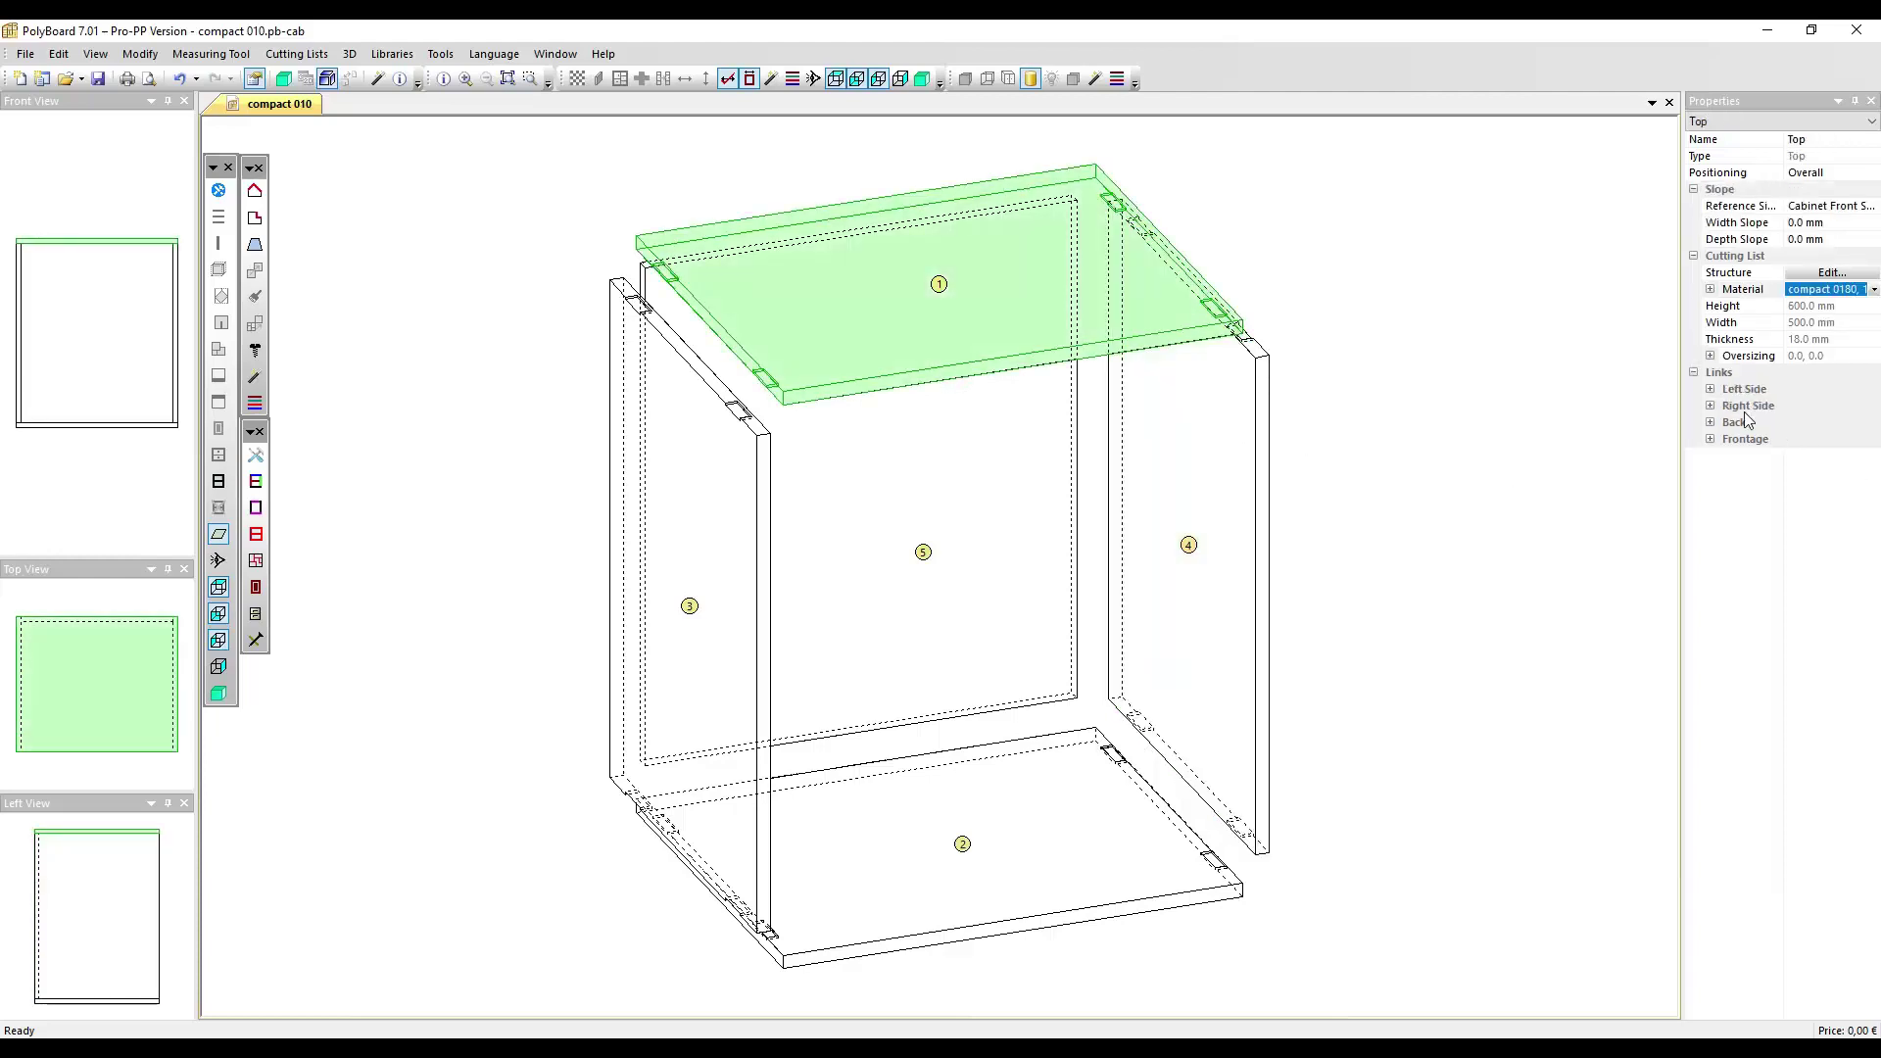
left_click(1711, 389)
left_click(1867, 474)
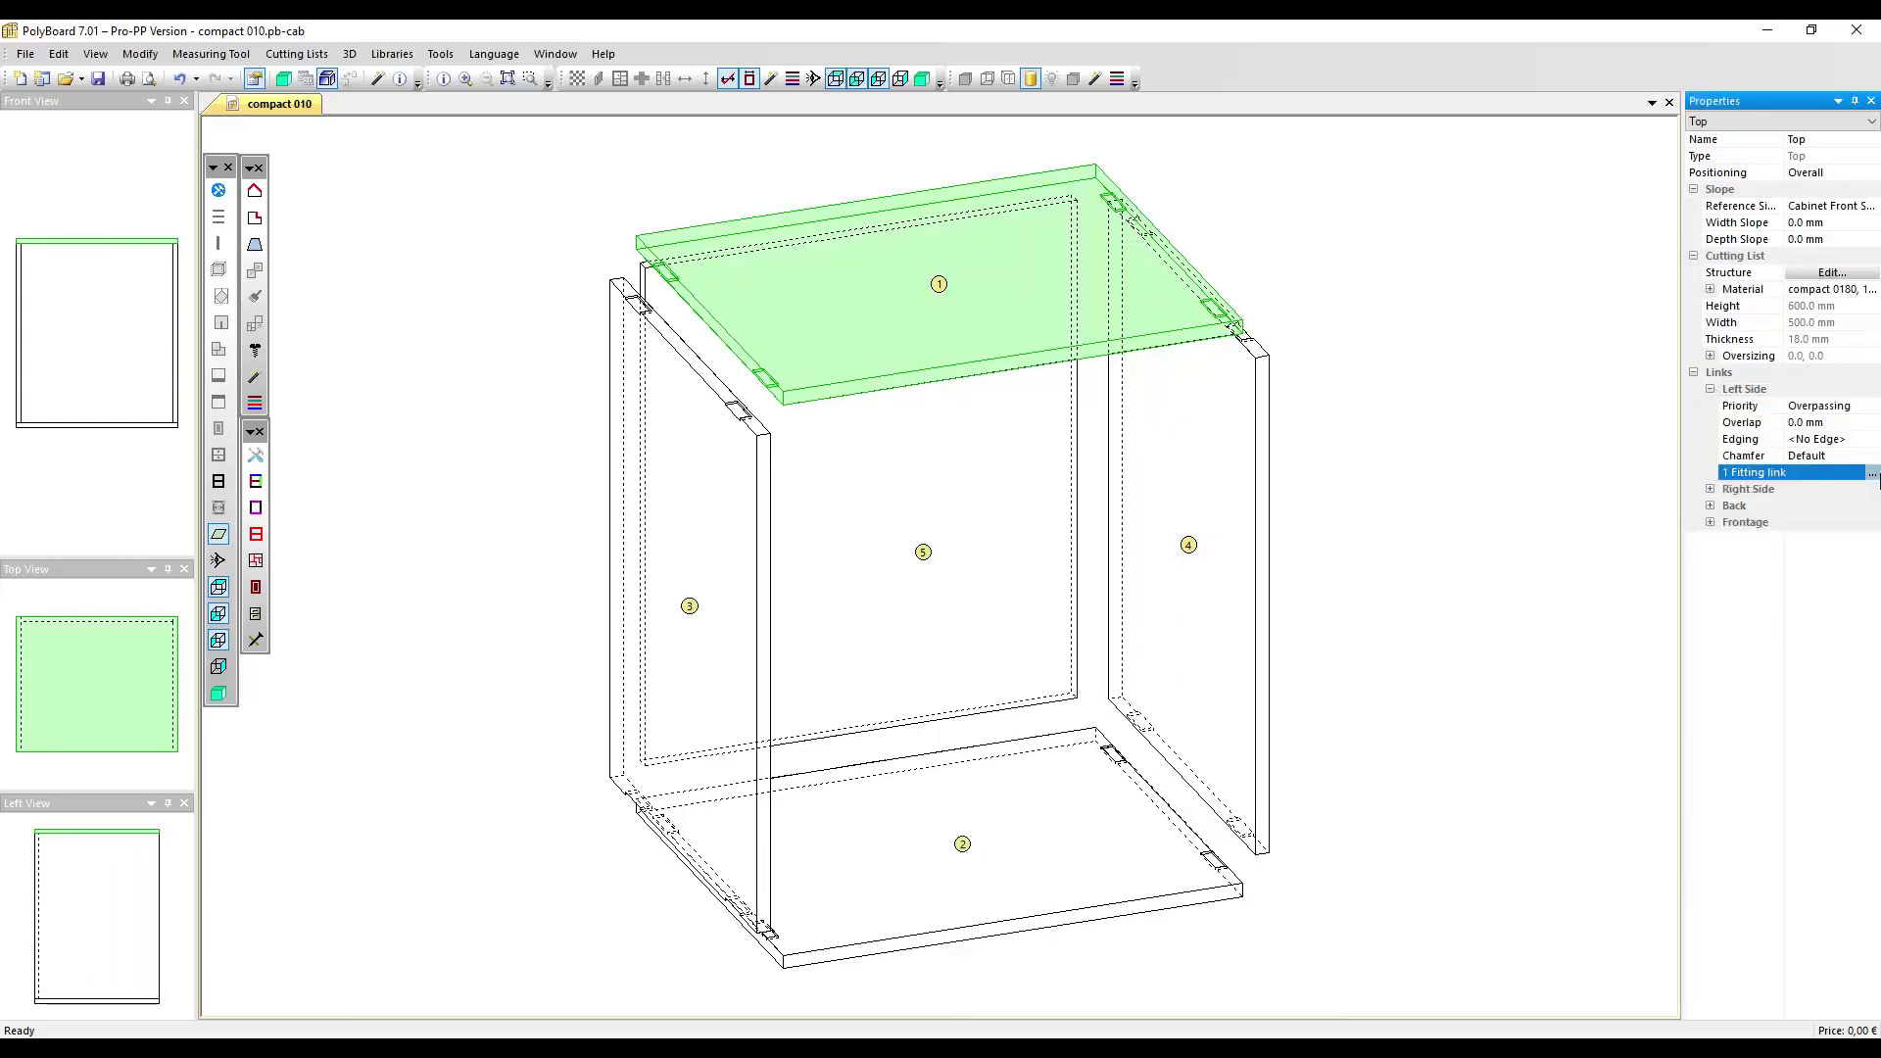